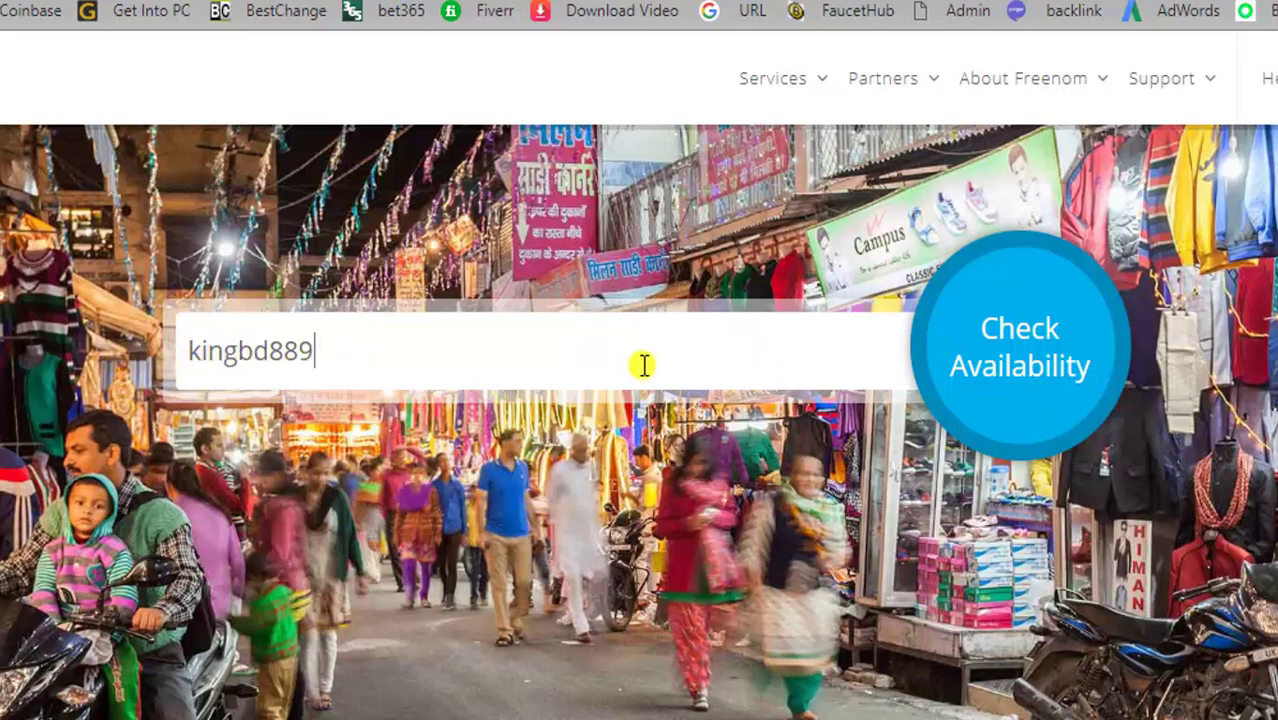
- Check the free extensions for kingbd889 and add kingbd889.ga to the cart
click(1027, 336)
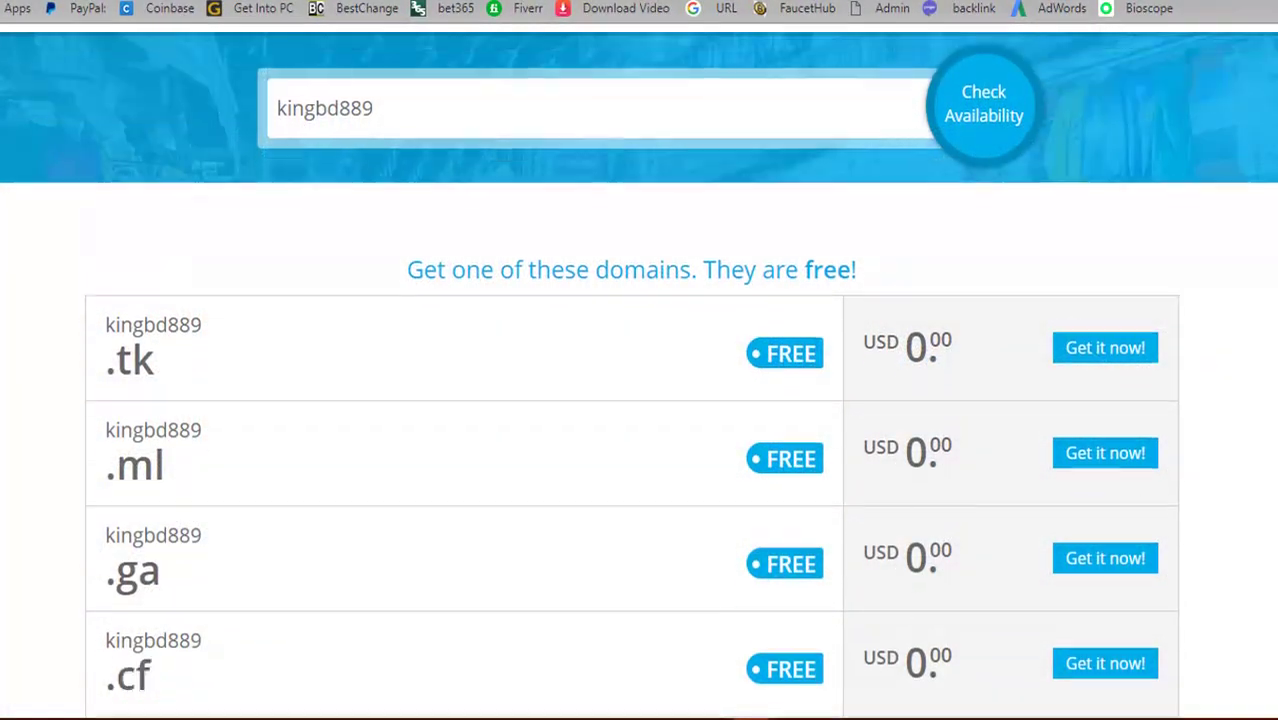
scroll(442, 508, down, 2)
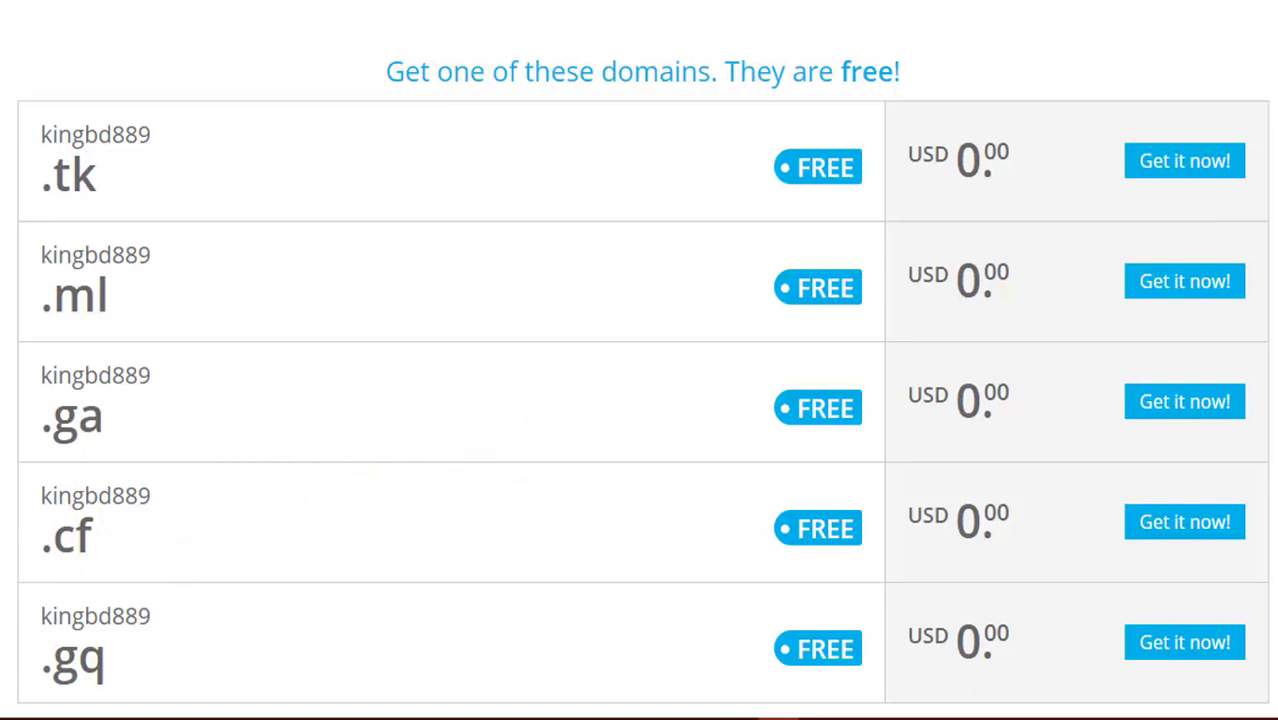
scroll(639, 360, up, 1)
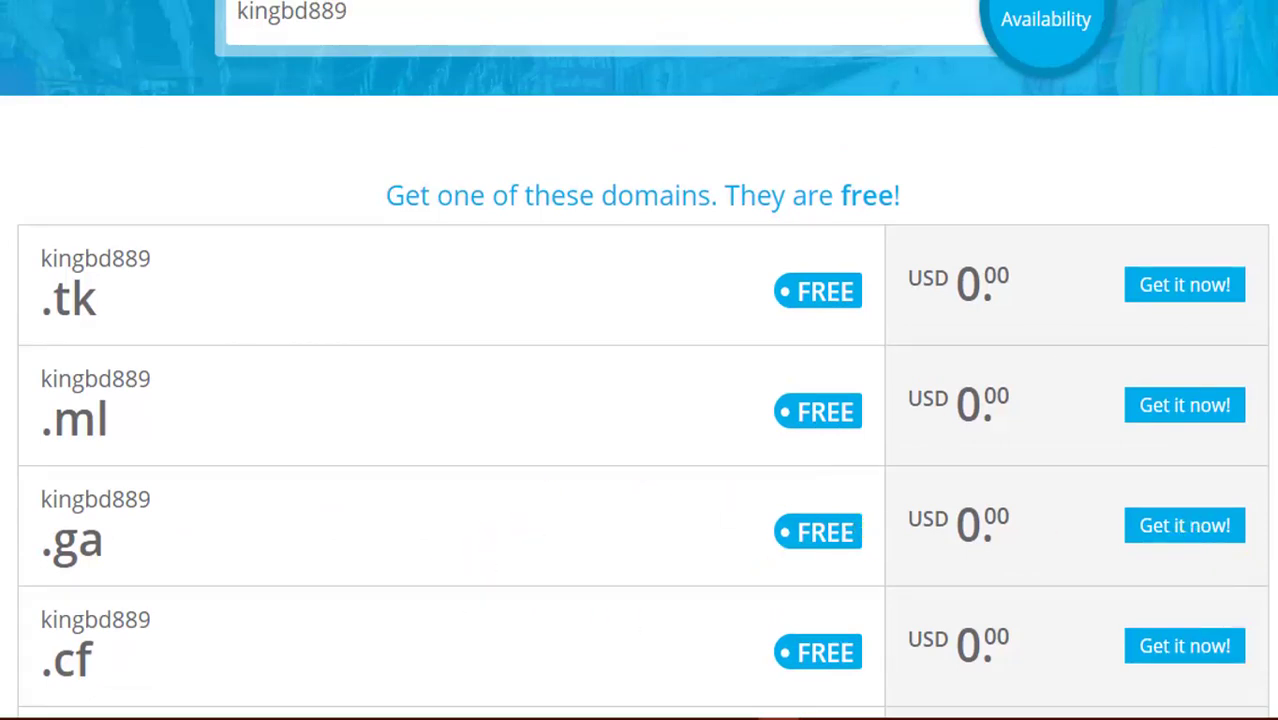
scroll(350, 368, down, 7)
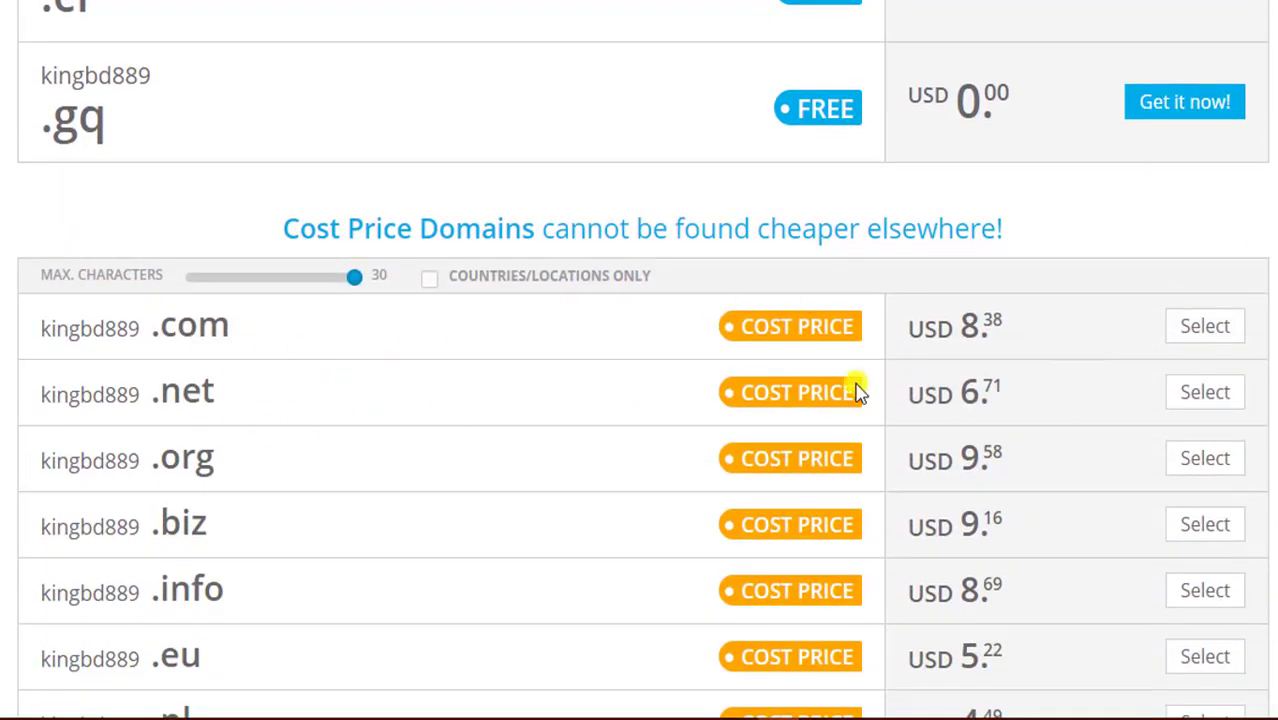
scroll(640, 360, up, 6)
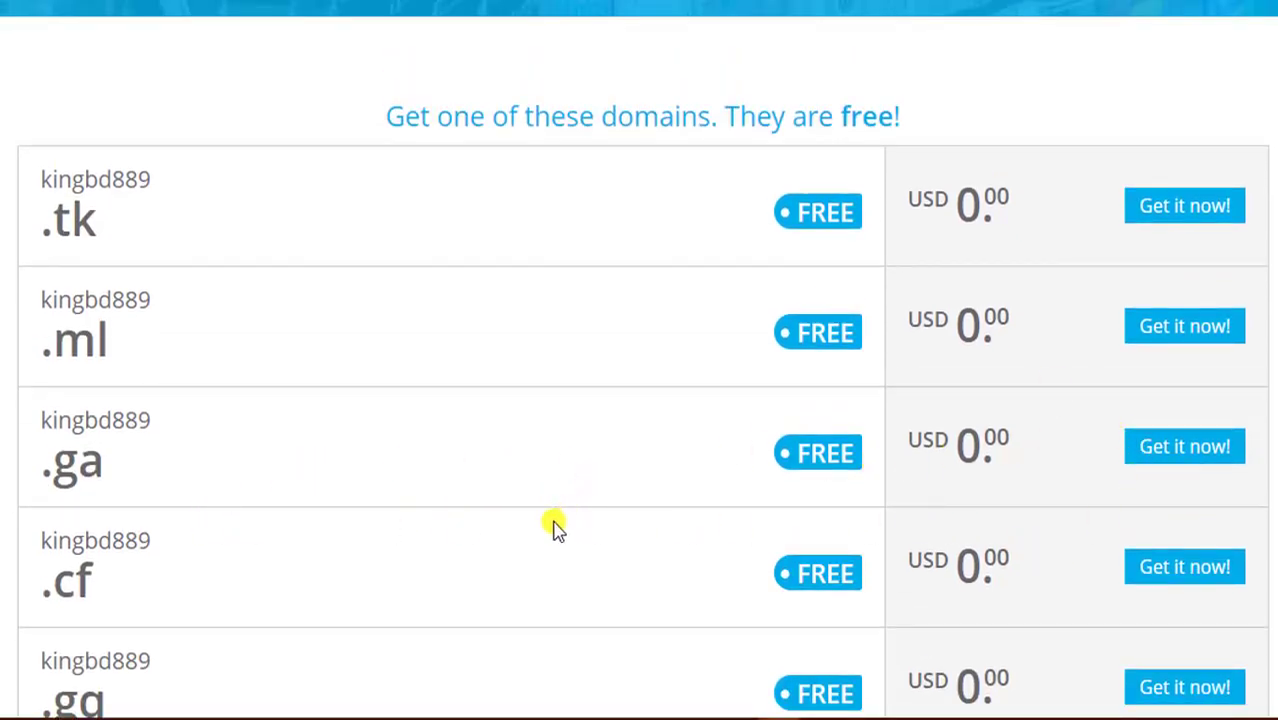
click(1196, 452)
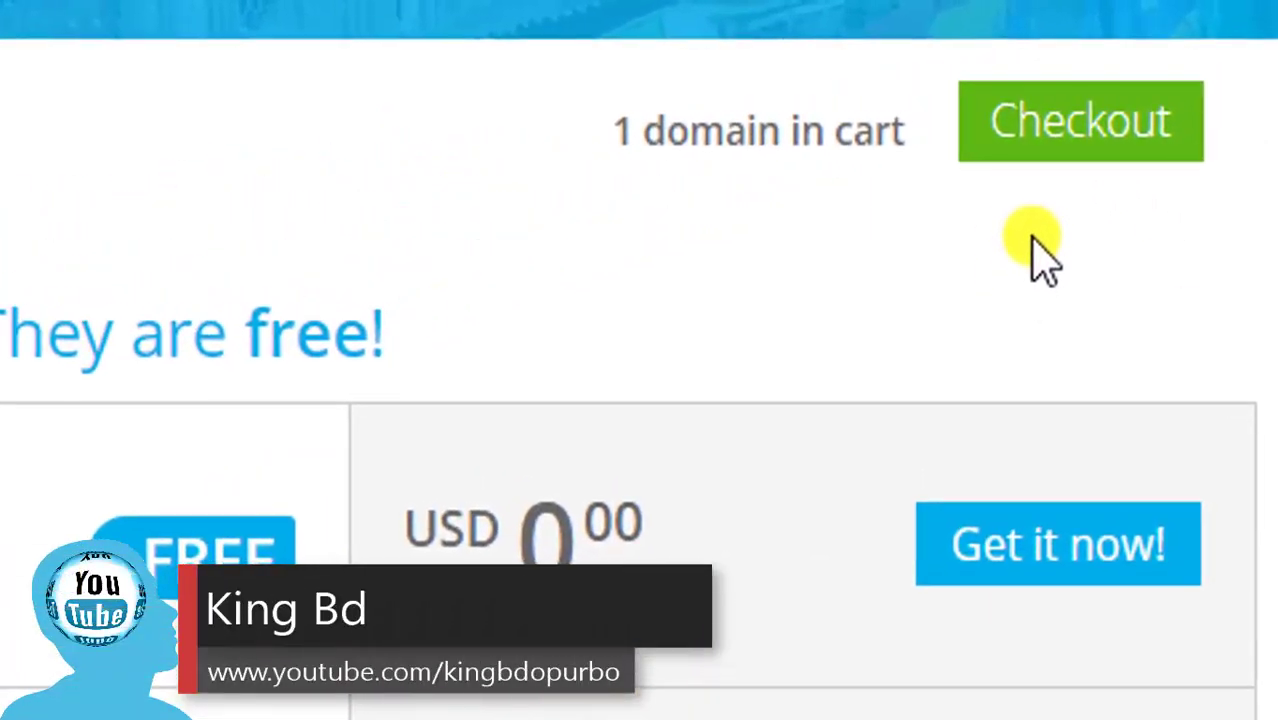
- At checkout, set the kingbd889.ga period to '11 Month @ FREE' and continue
click(1030, 160)
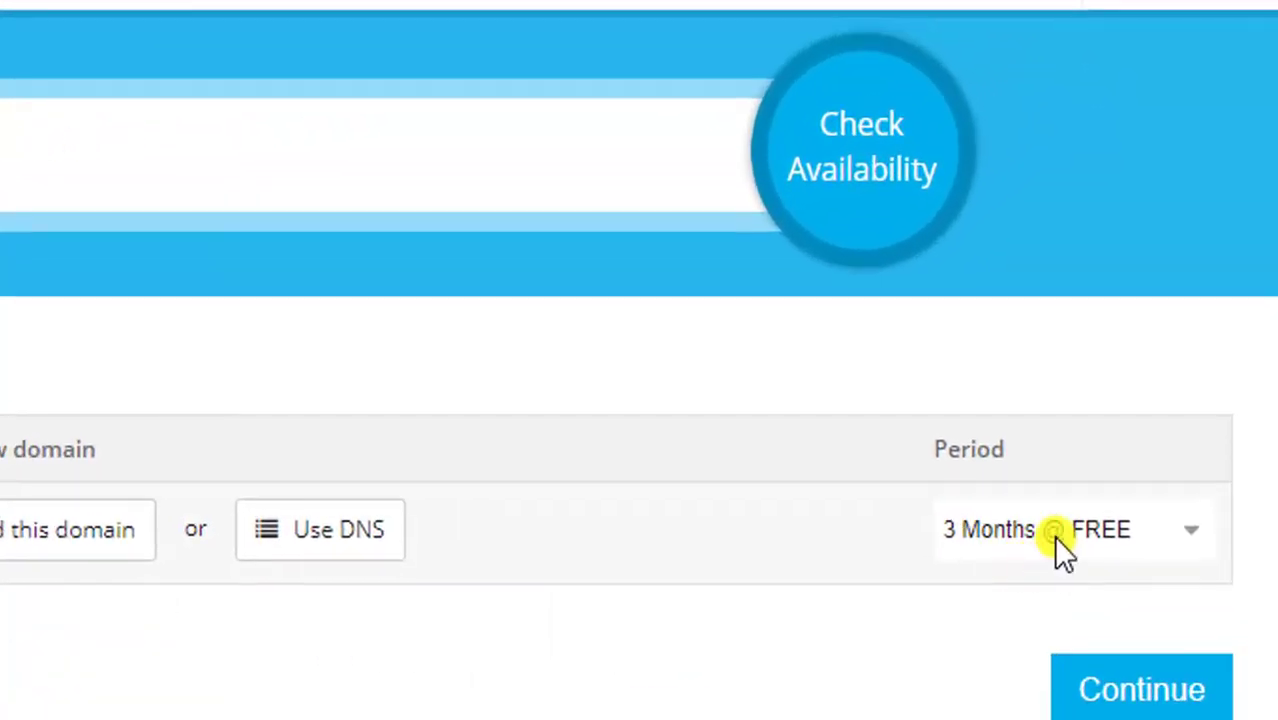
click(1053, 536)
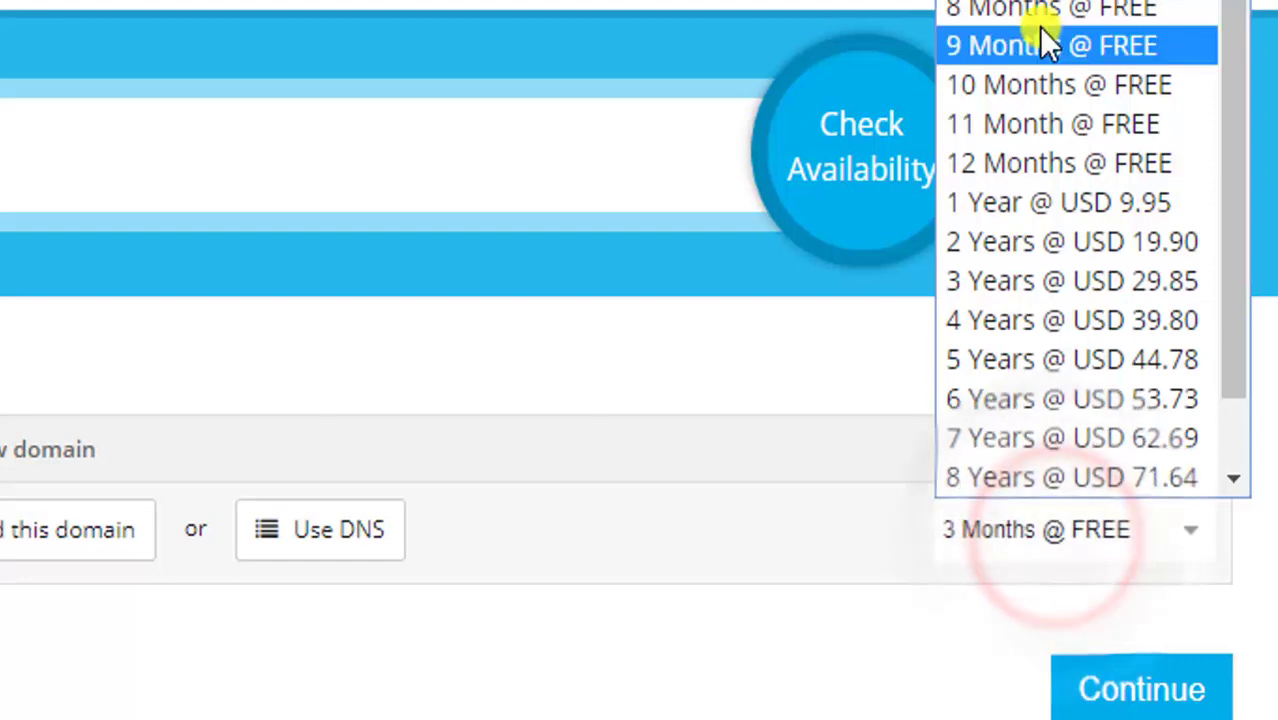
click(1072, 135)
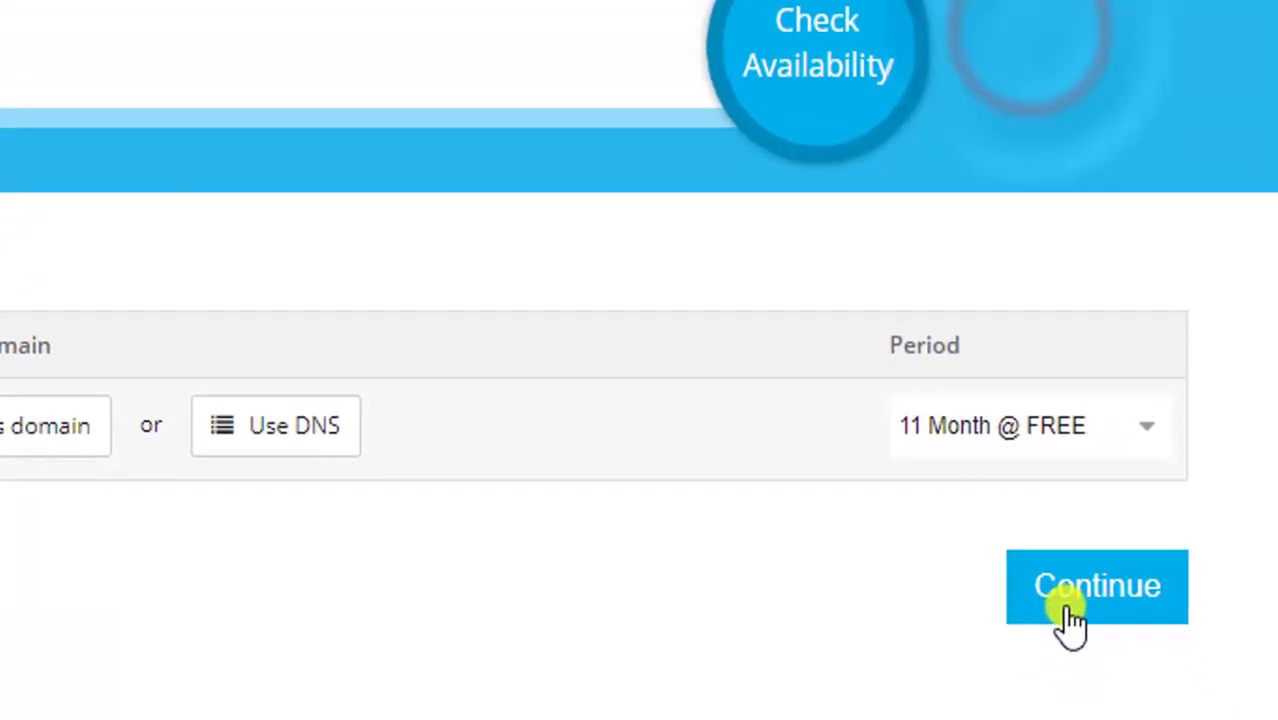
click(1109, 697)
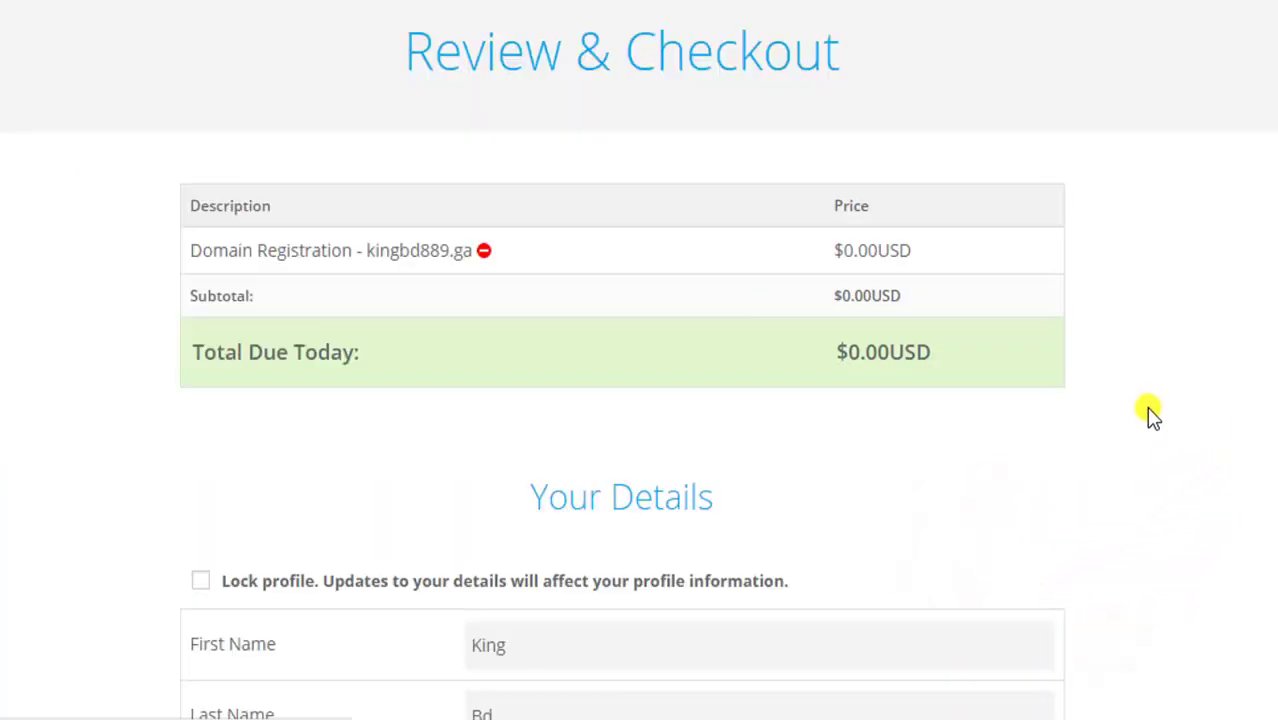
- Toggle profile locking on and back off while checking the contact form fields
scroll(140, 104, down, 5)
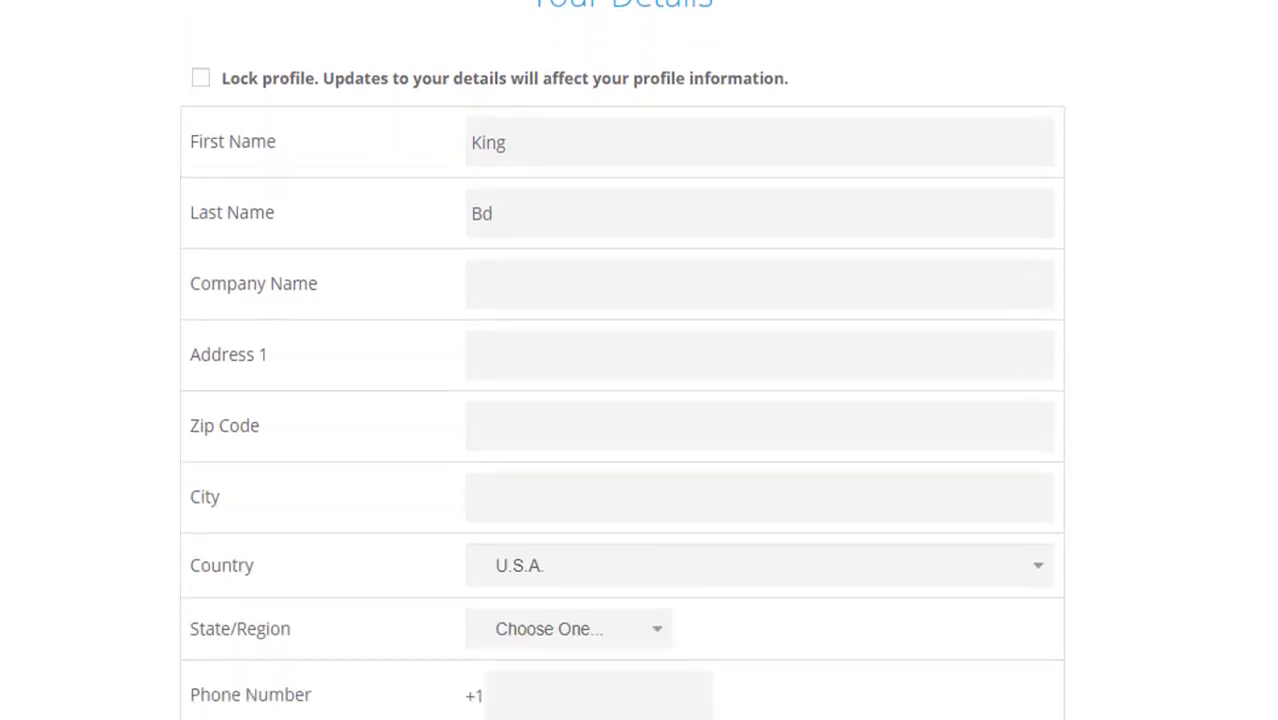
scroll(140, 104, up, 1)
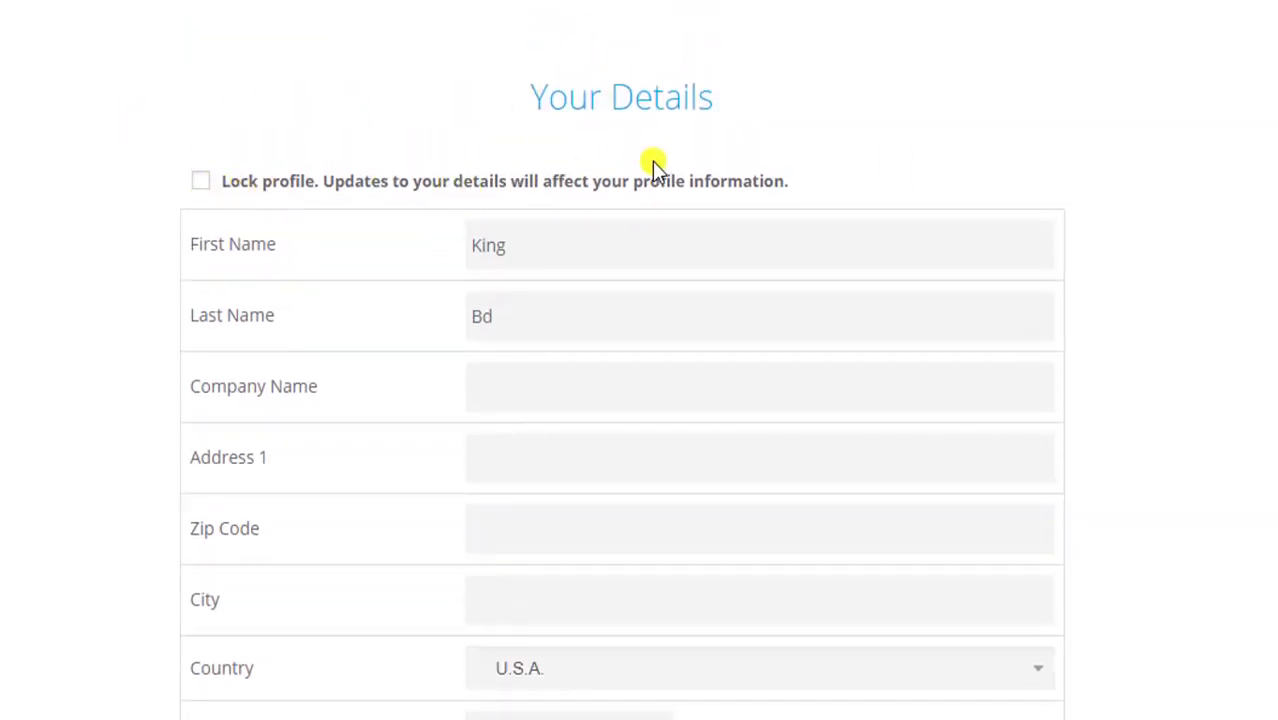
click(198, 183)
click(785, 508)
click(639, 351)
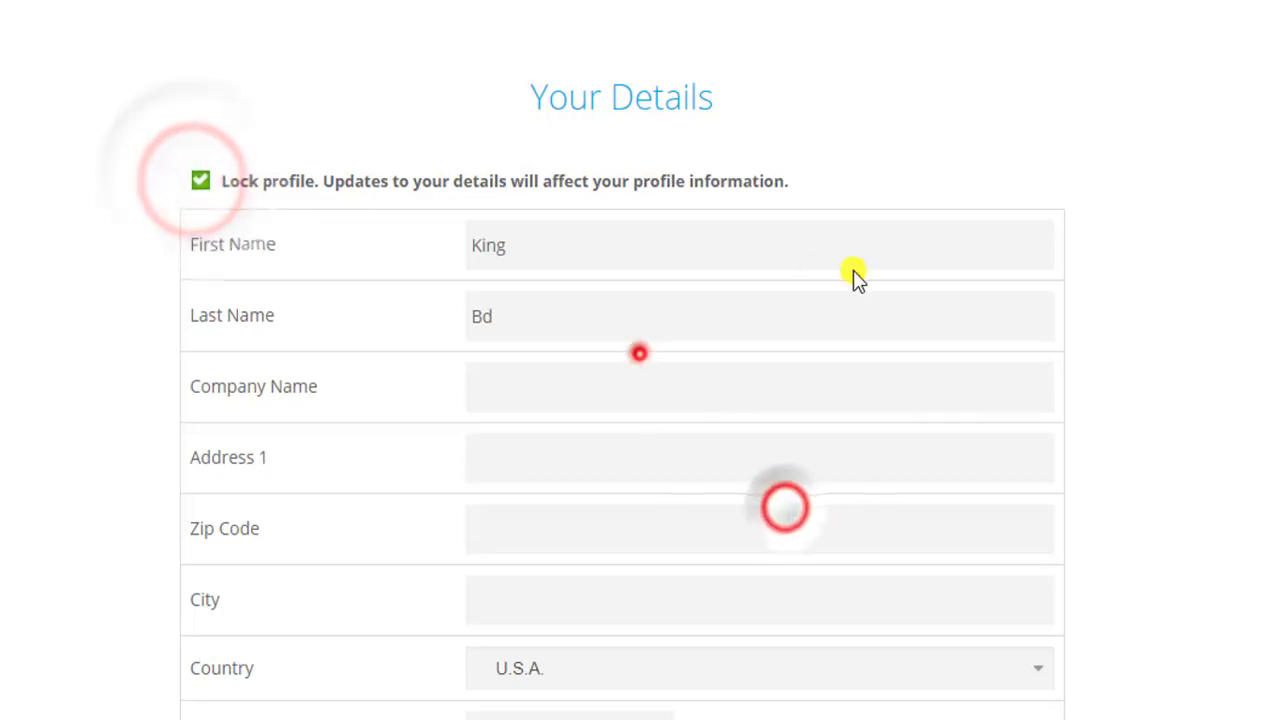
click(539, 414)
click(642, 308)
click(776, 532)
click(648, 414)
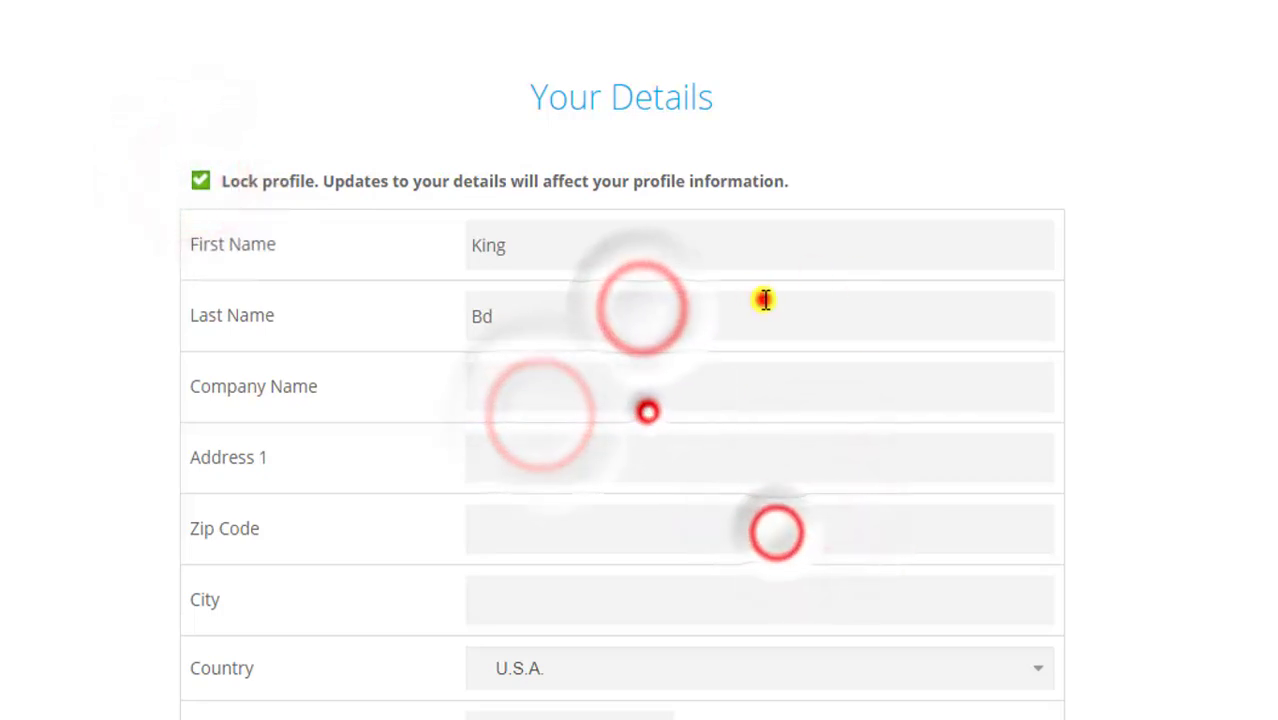
click(762, 297)
click(206, 181)
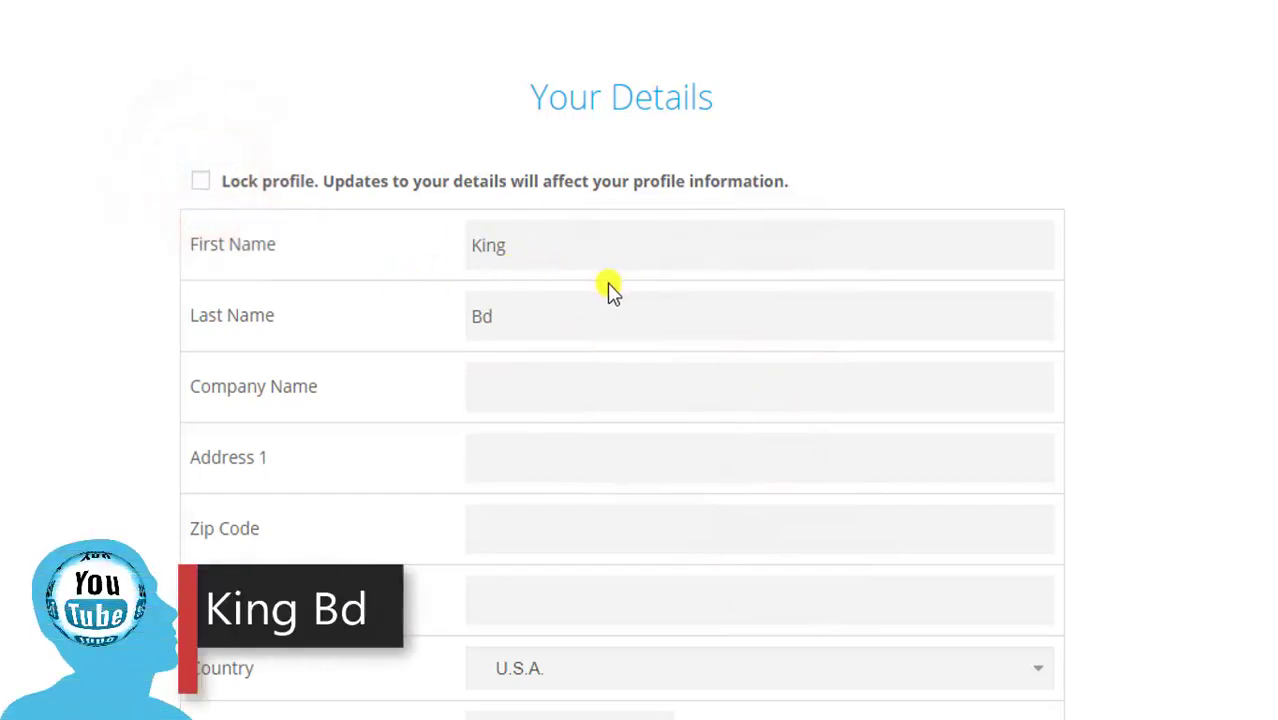
- Fill in the company name, zip code 2201 and the city 'mym'
scroll(620, 360, down, 3)
scroll(620, 360, up, 2)
scroll(620, 360, up, 1)
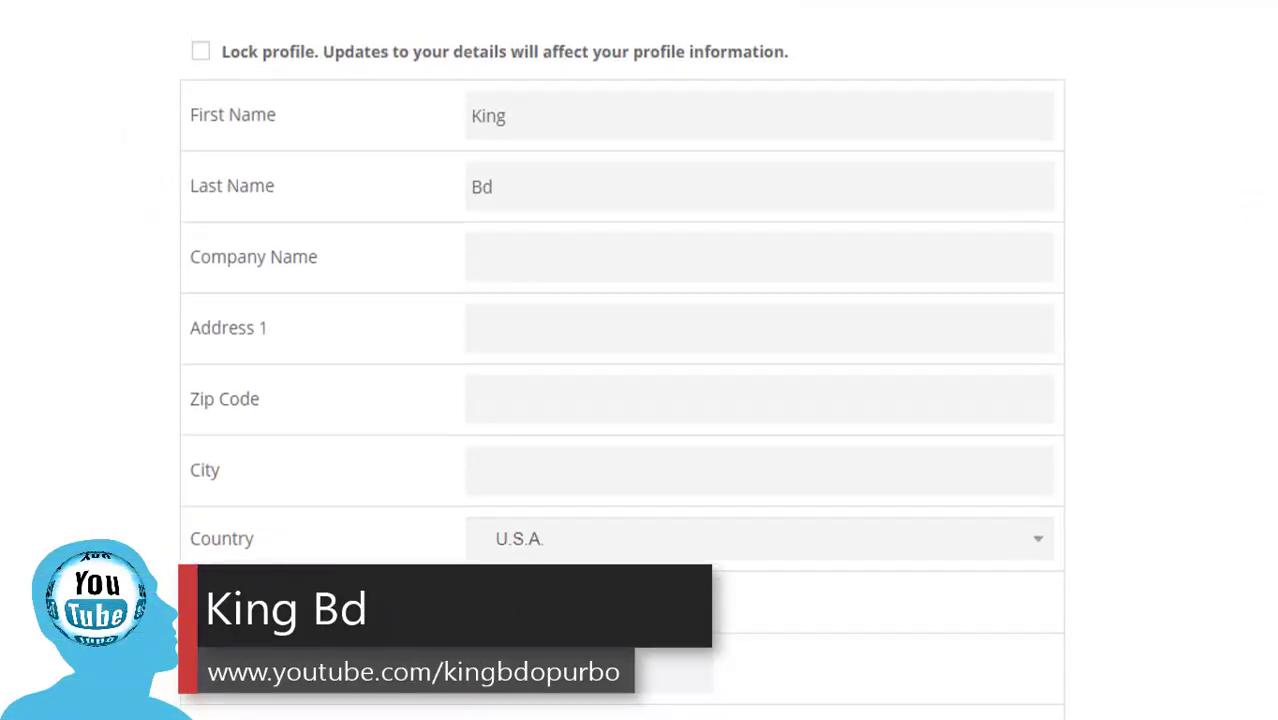
double_click(551, 115)
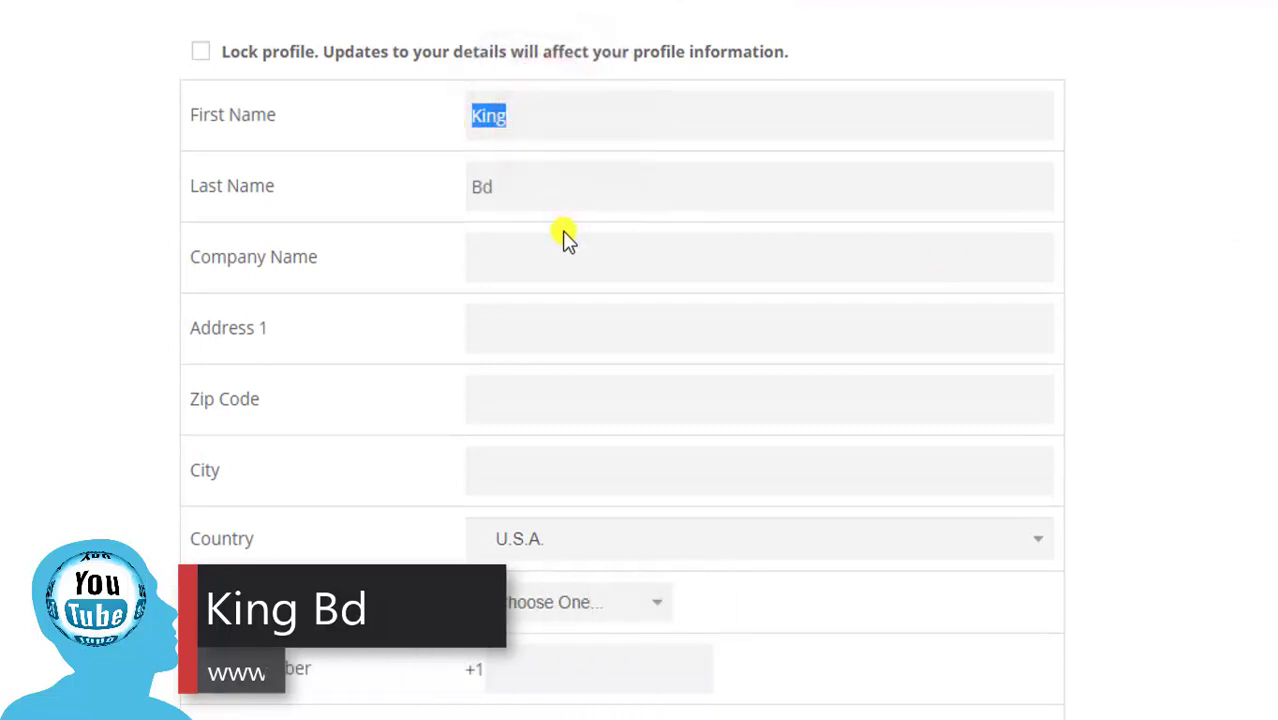
click(492, 258)
text(king)
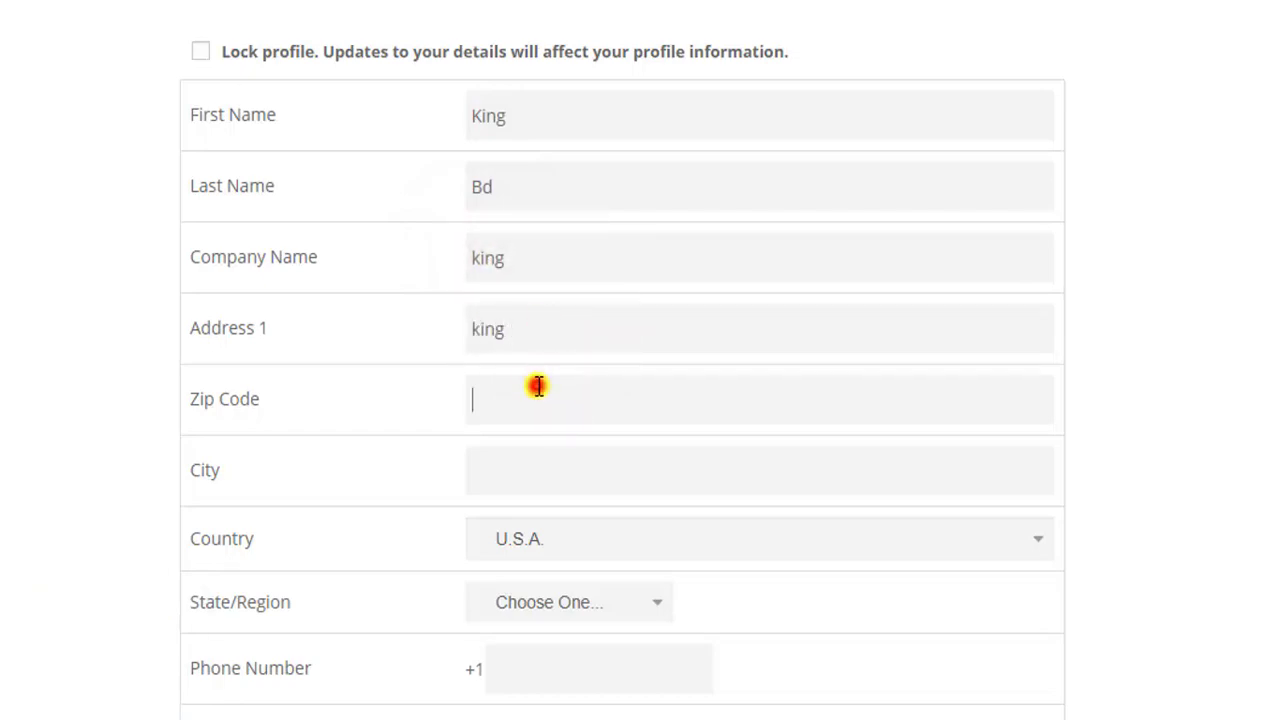
text(2201)
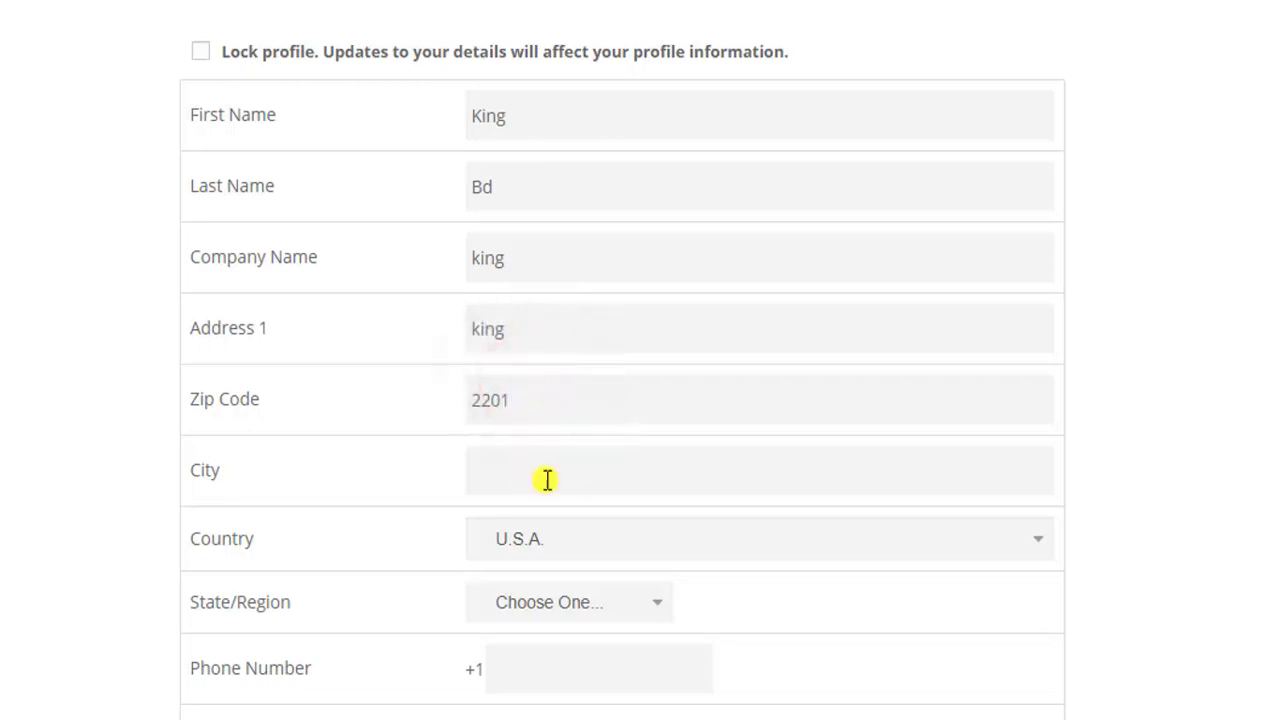
click(537, 468)
text(my)
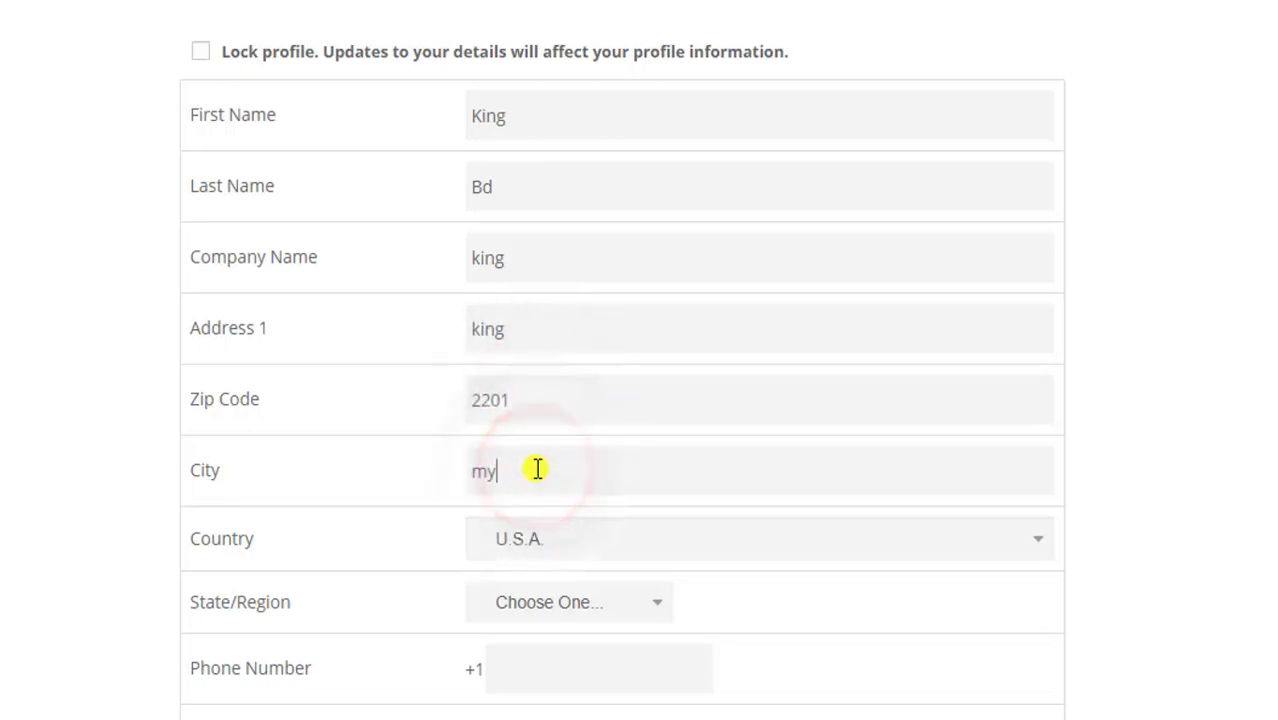
text(m)
- Set country Bangladesh and region Barguna, enter the phone number, and accept the Terms & Conditions
click(596, 538)
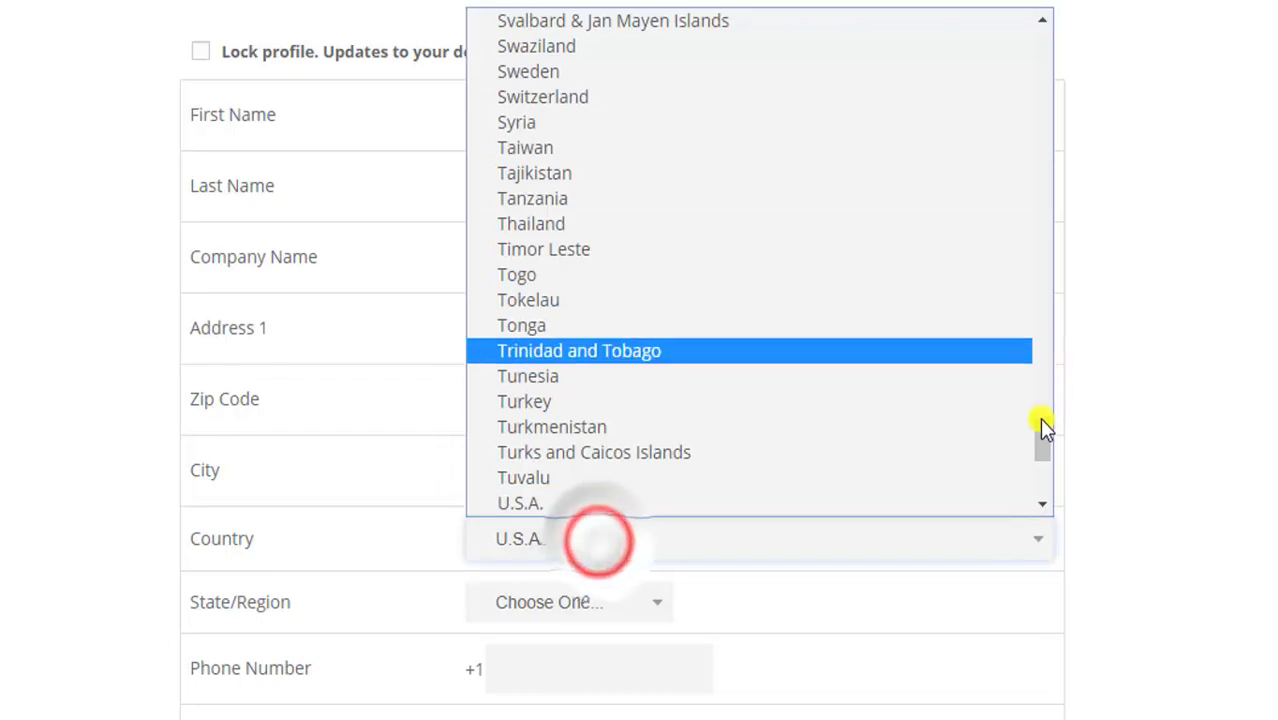
drag(1042, 434, 988, 27)
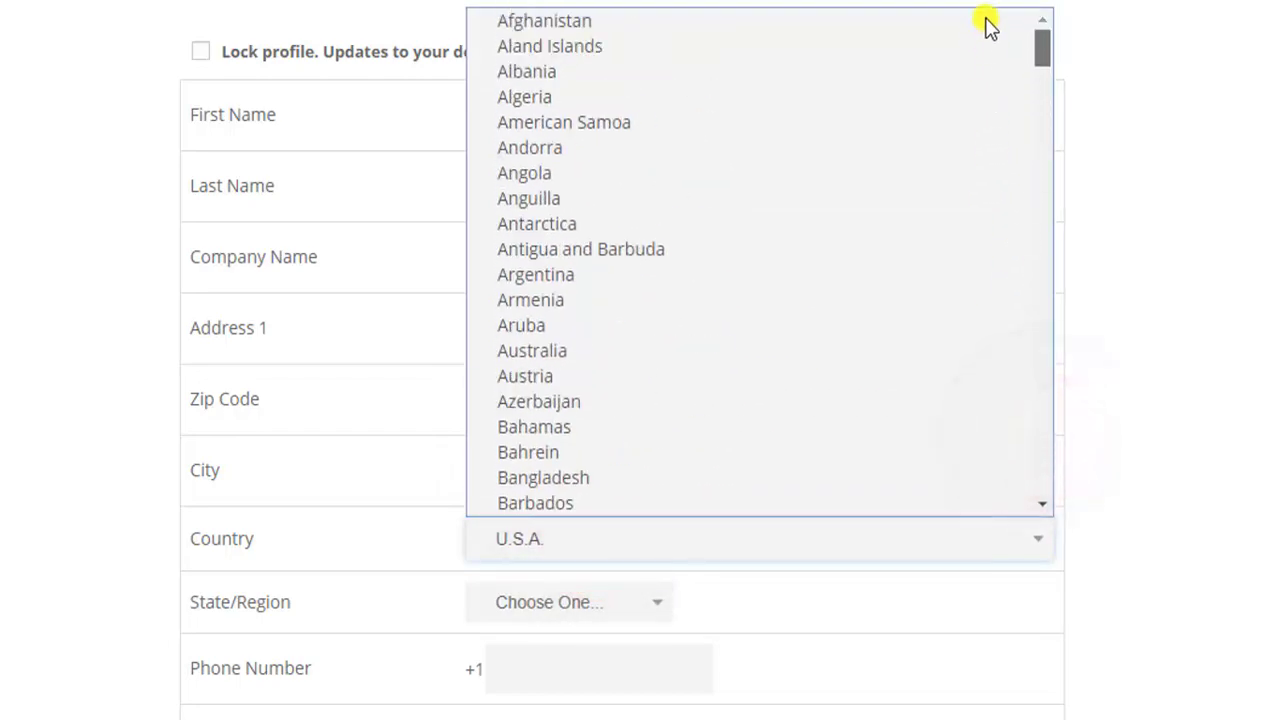
scroll(987, 40, down, 2)
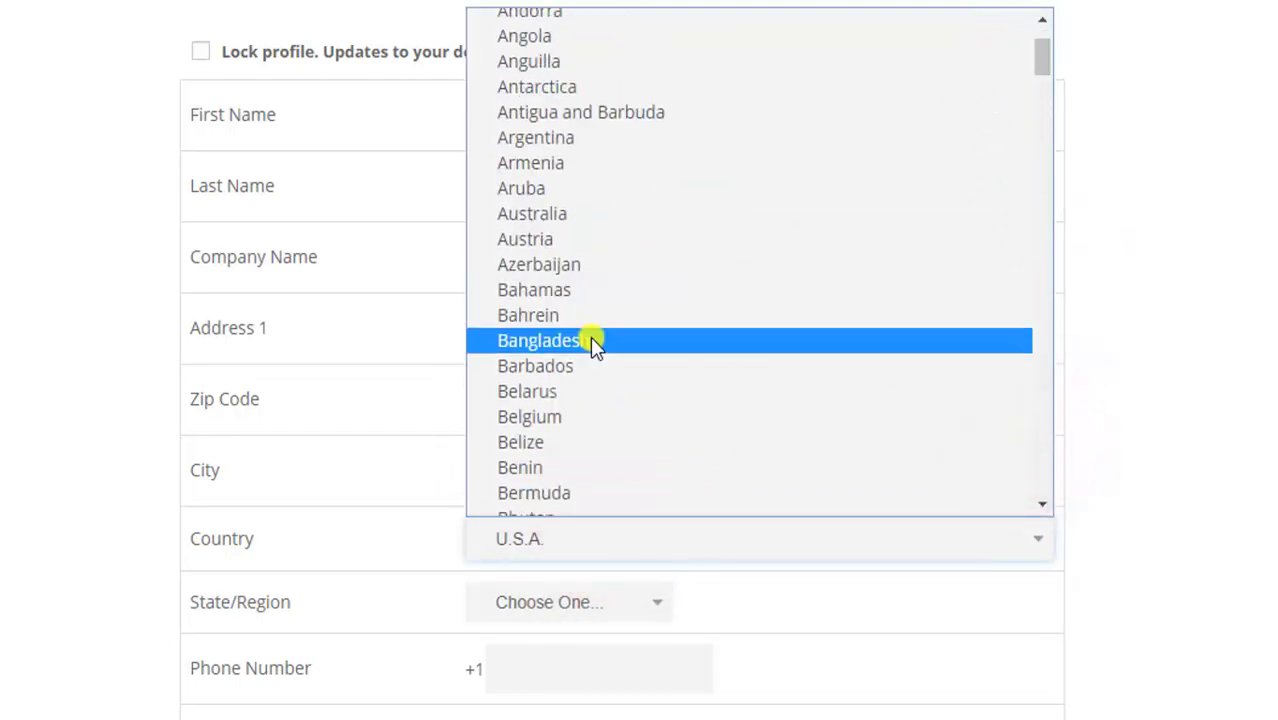
click(590, 337)
click(1188, 356)
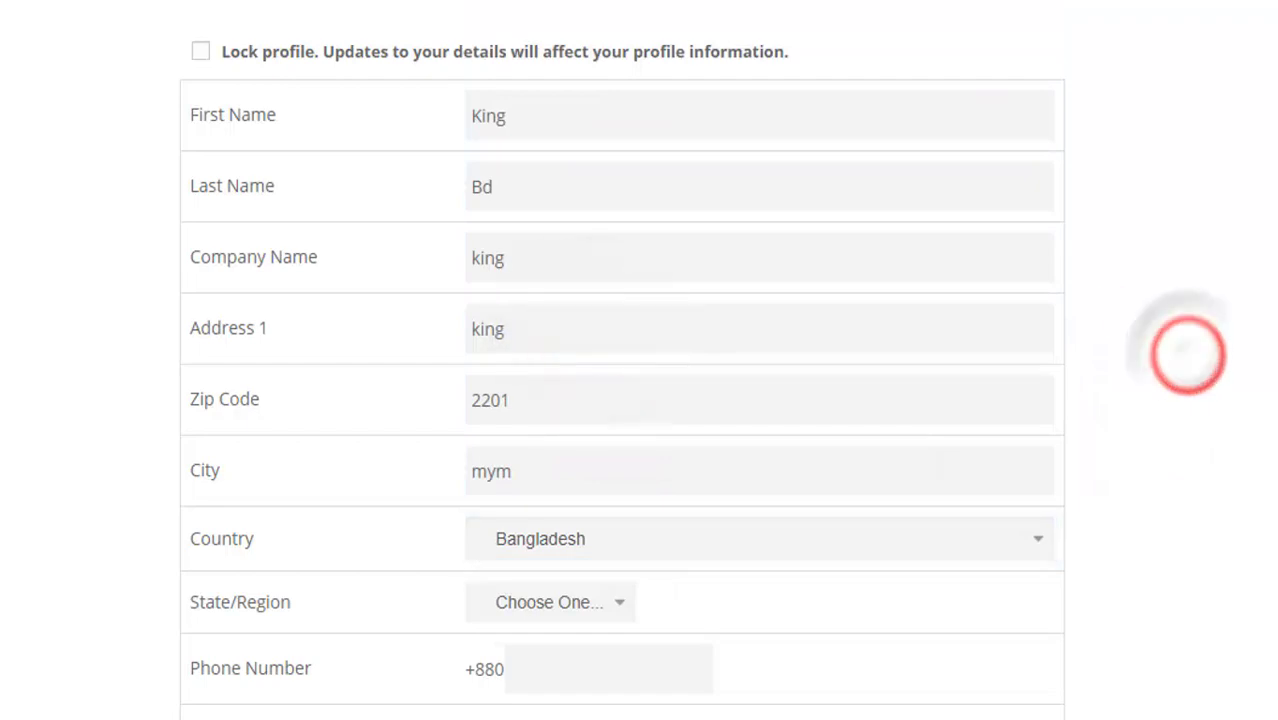
scroll(1188, 356, down, 2)
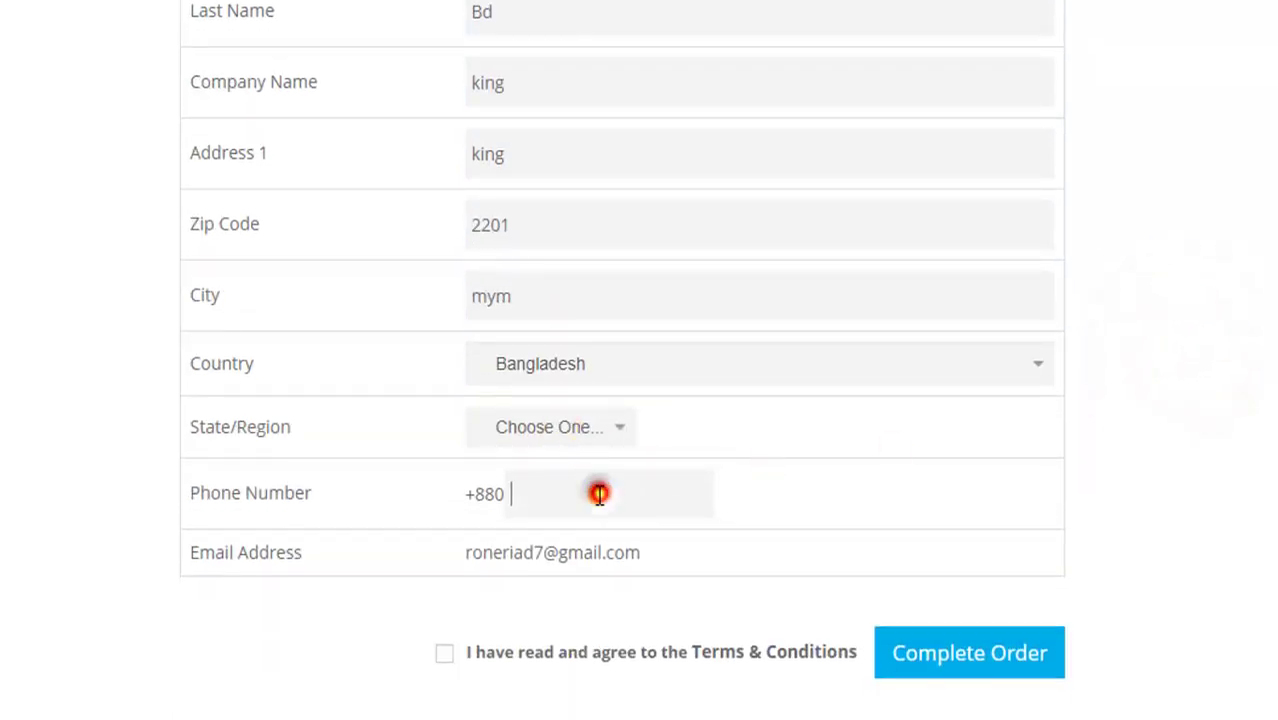
click(571, 428)
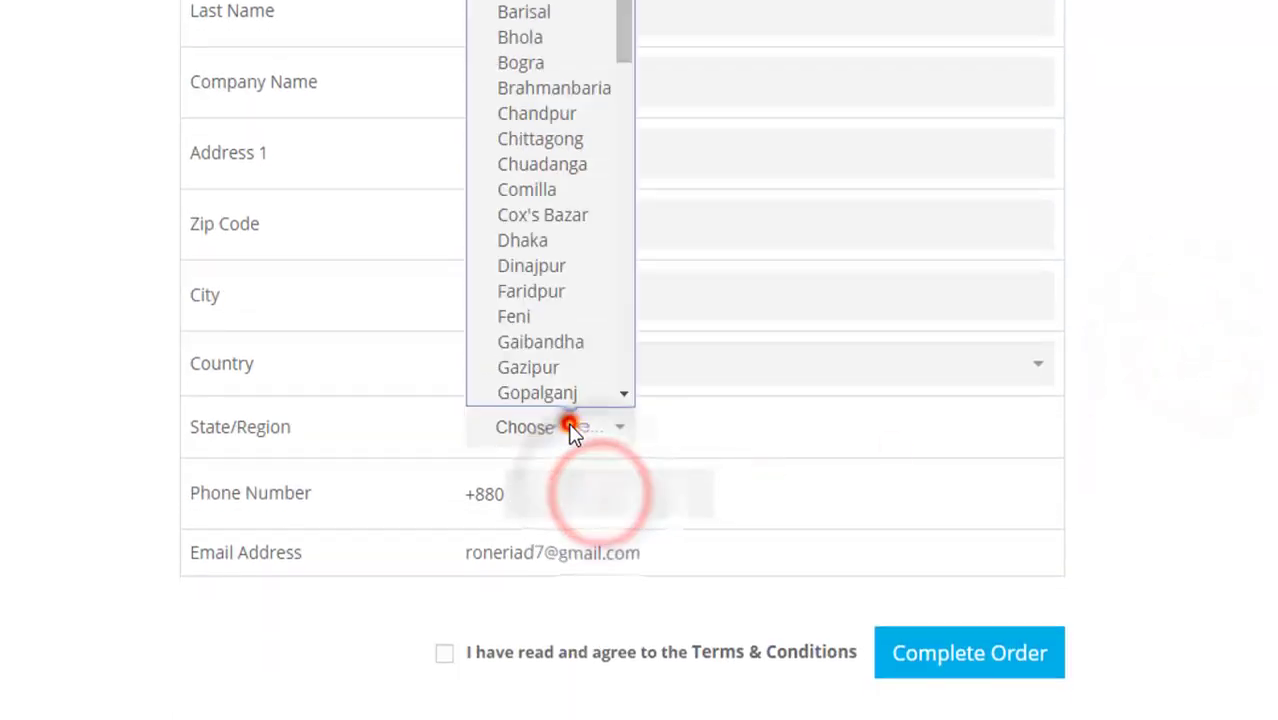
click(612, 4)
click(604, 497)
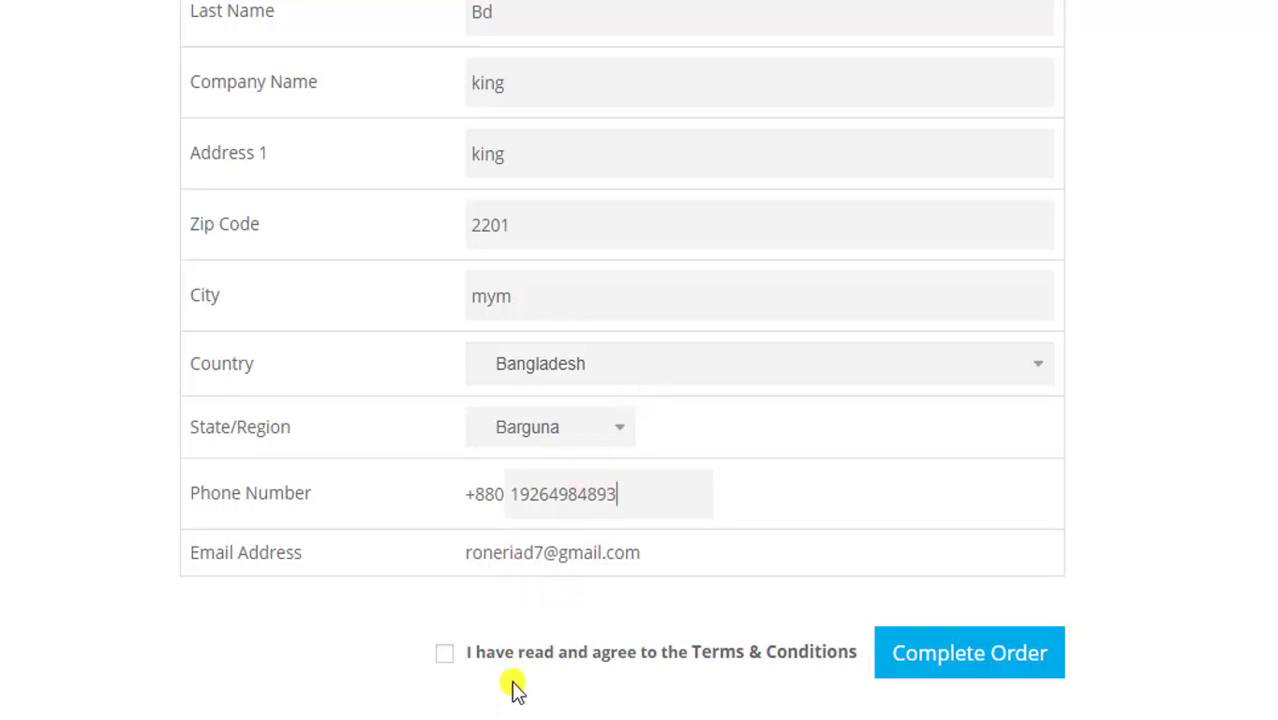
click(444, 653)
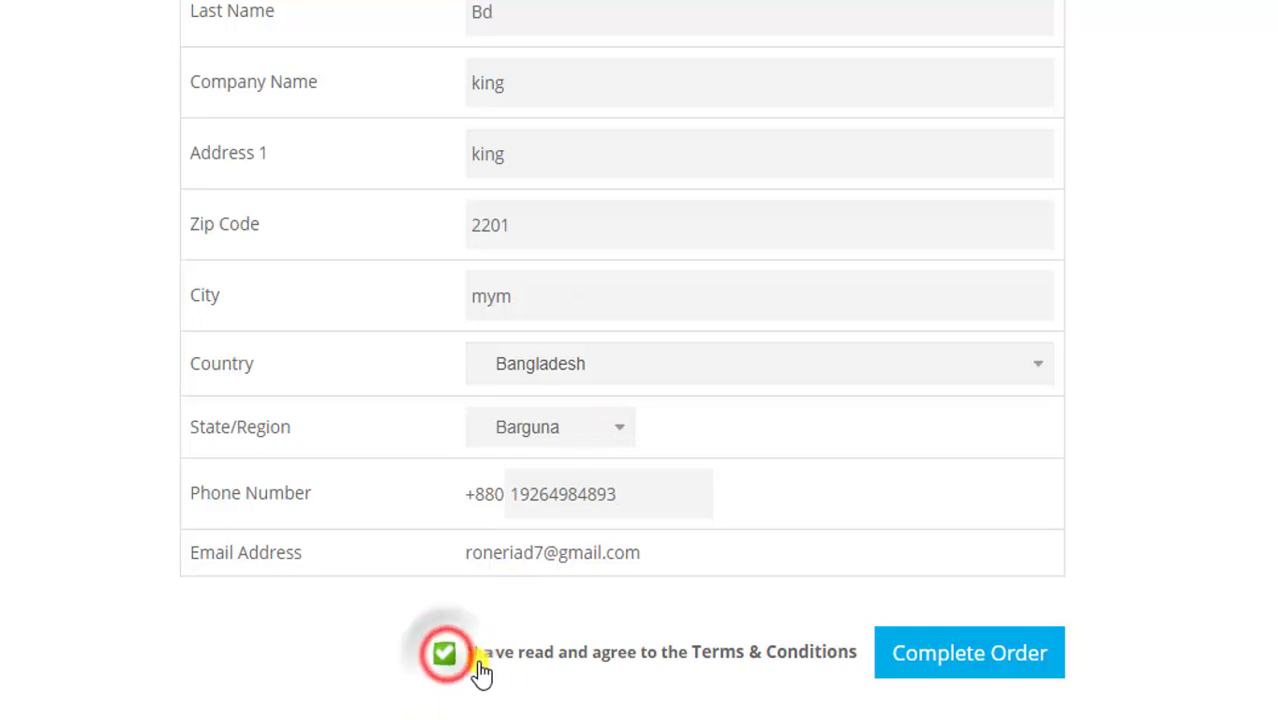
- Complete the free kingbd889.ga domain order
click(956, 654)
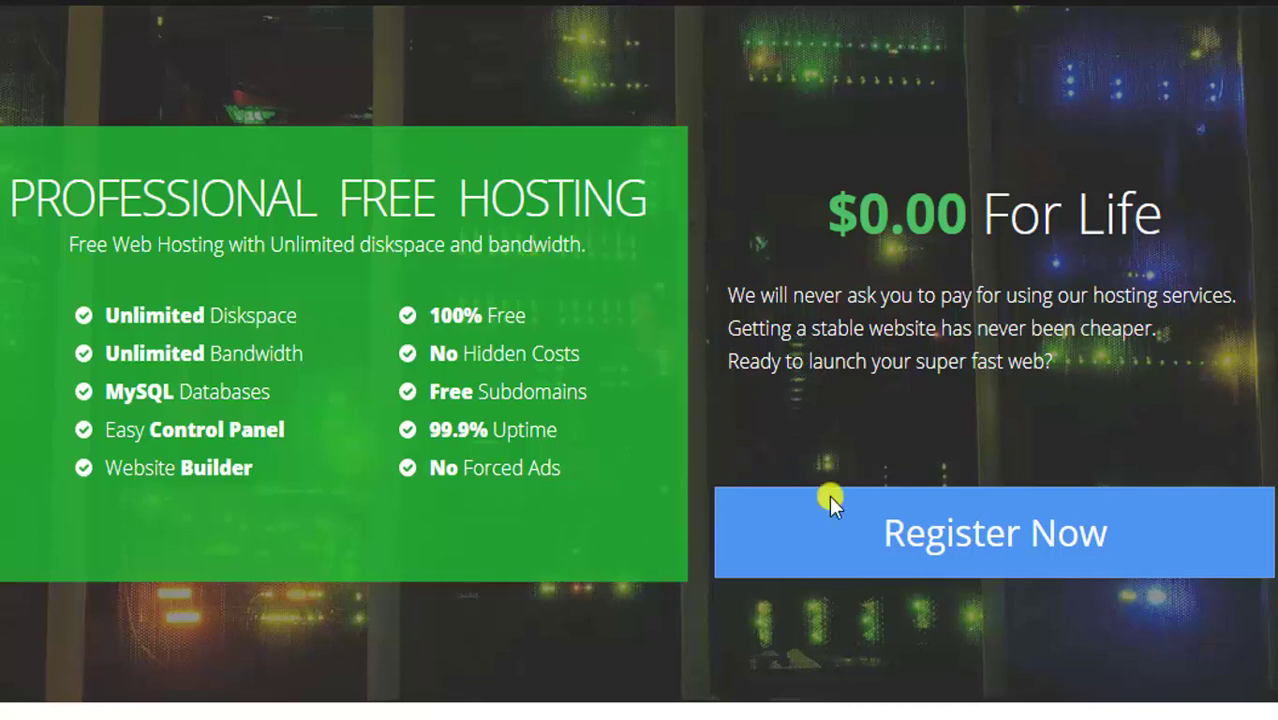
- Start ProFreeHost registration and reach the Create New Website name field
click(1002, 541)
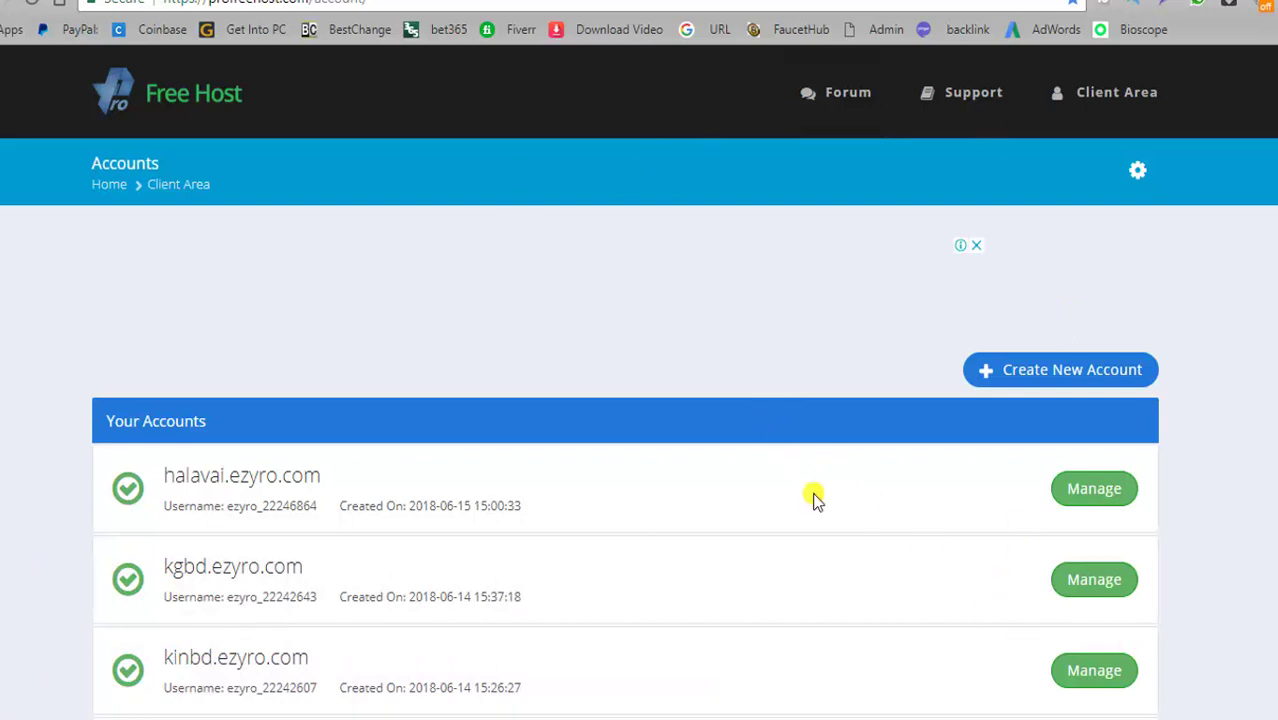
scroll(516, 582, down, 1)
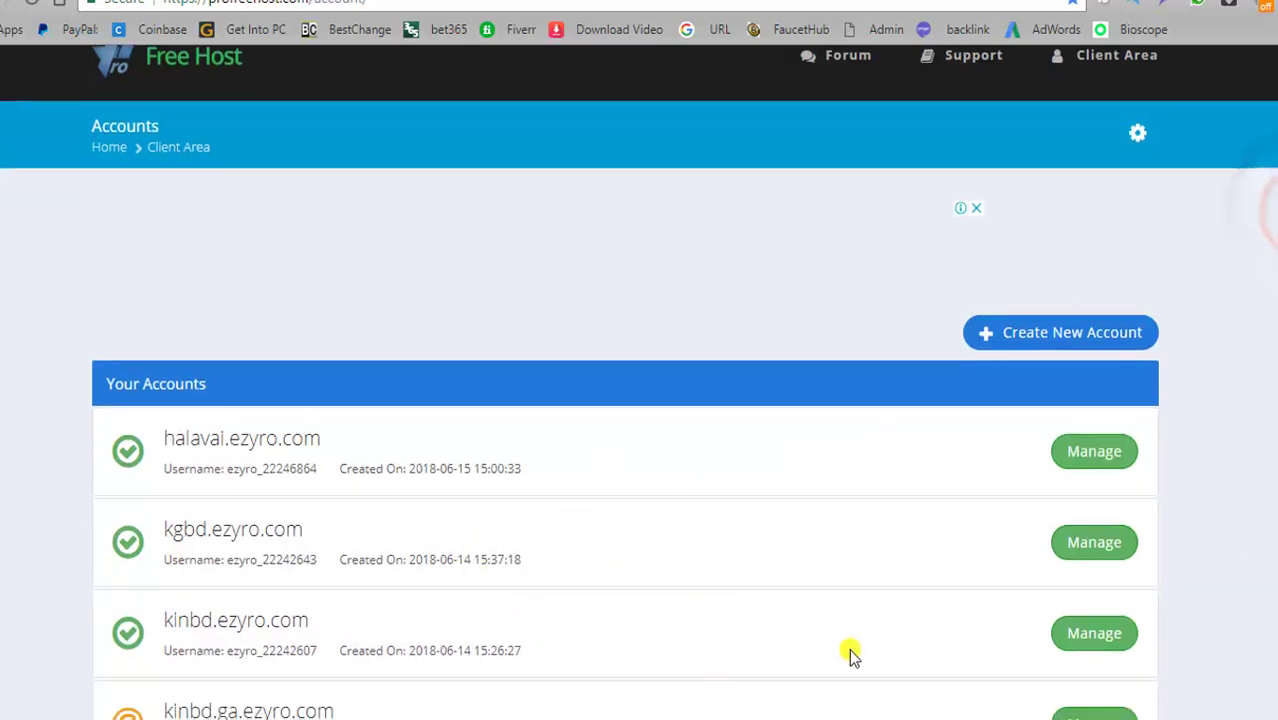
scroll(851, 649, down, 1)
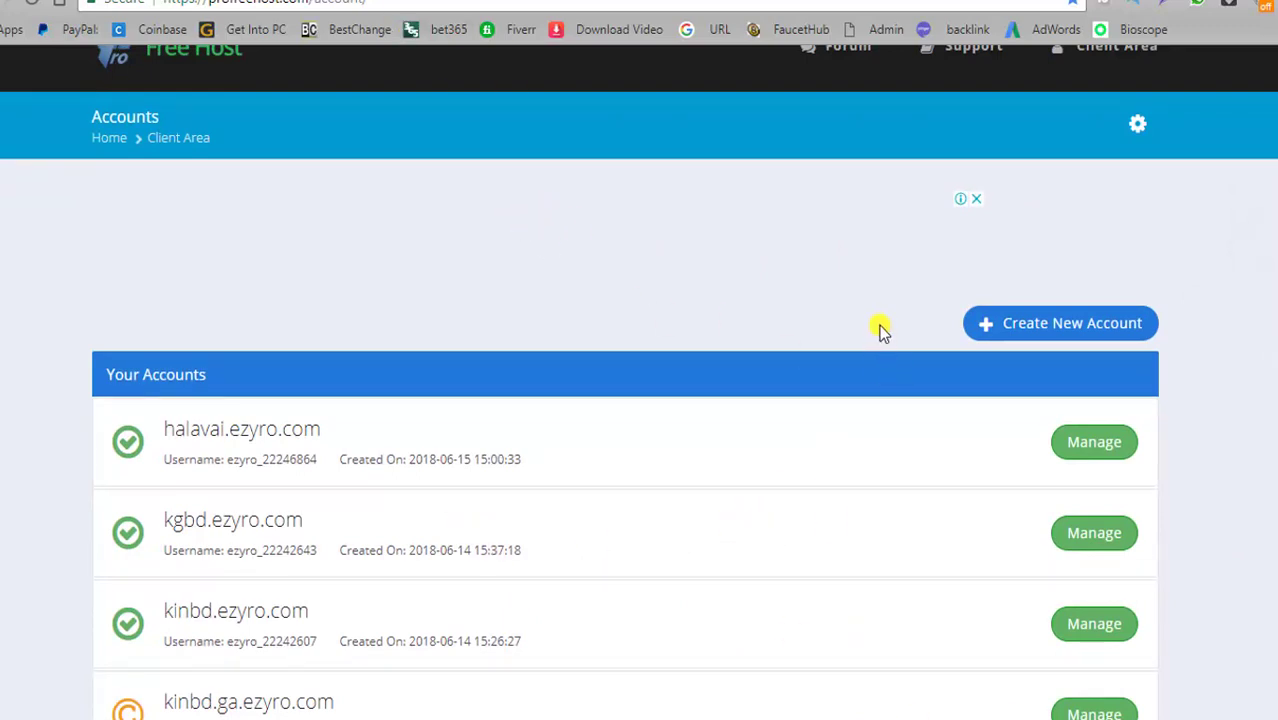
scroll(405, 257, up, 1)
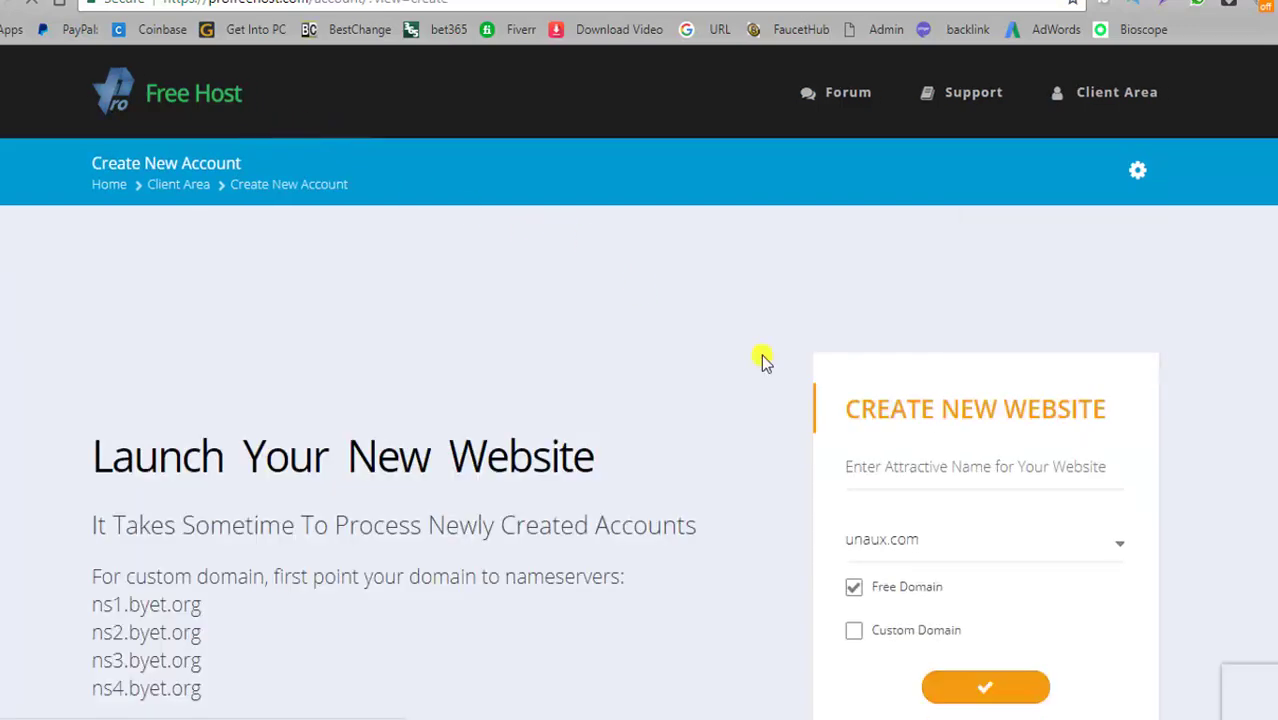
click(958, 470)
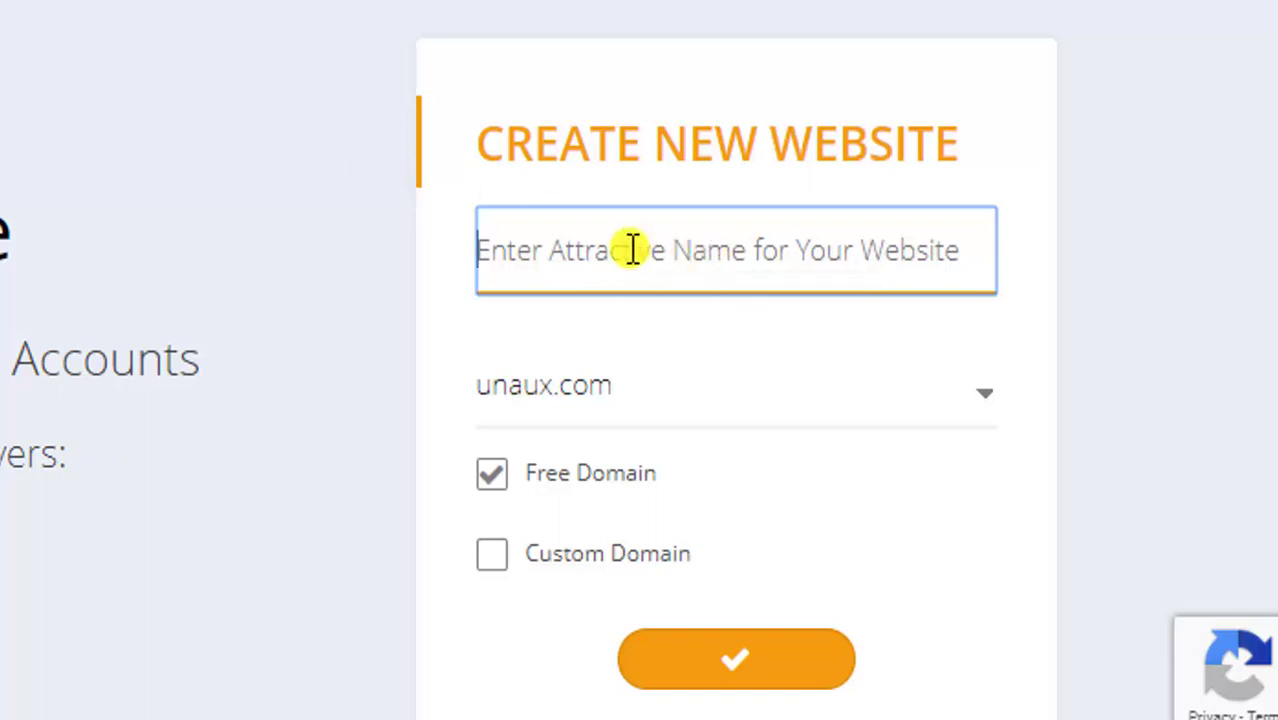
click(296, 171)
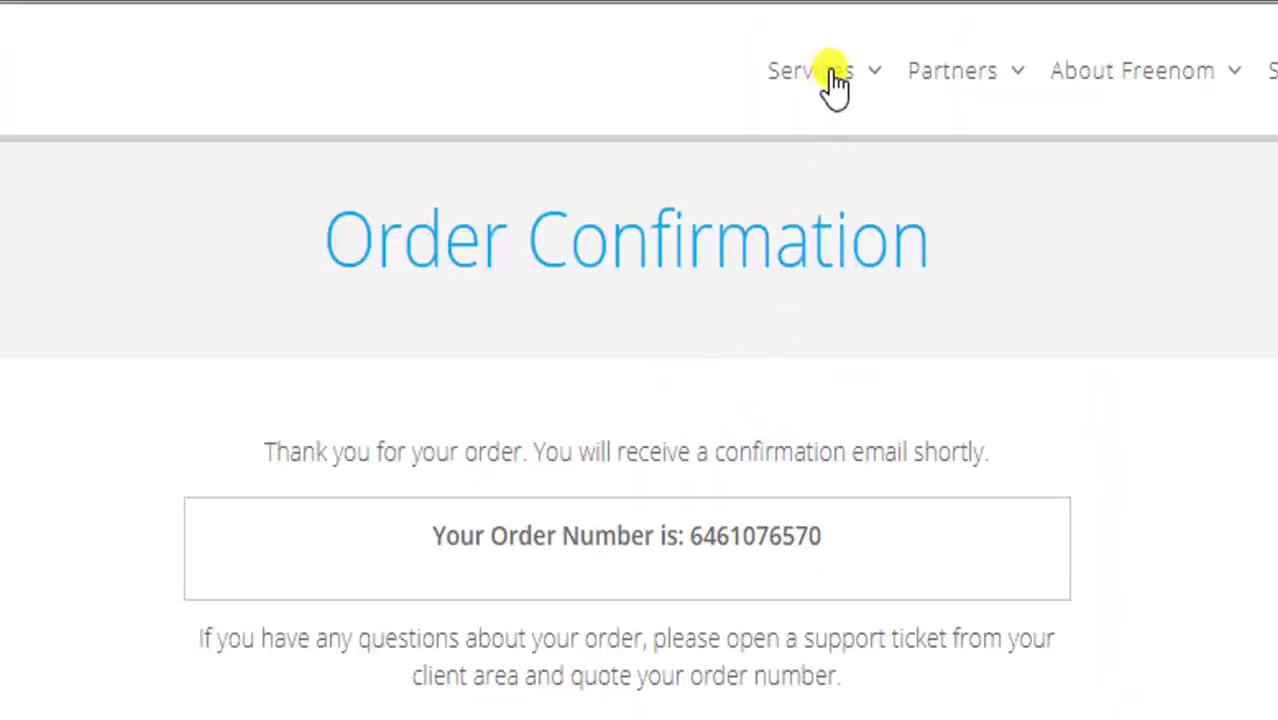
- Go to Services > My Domains to confirm kingbd889.ga is active
click(833, 78)
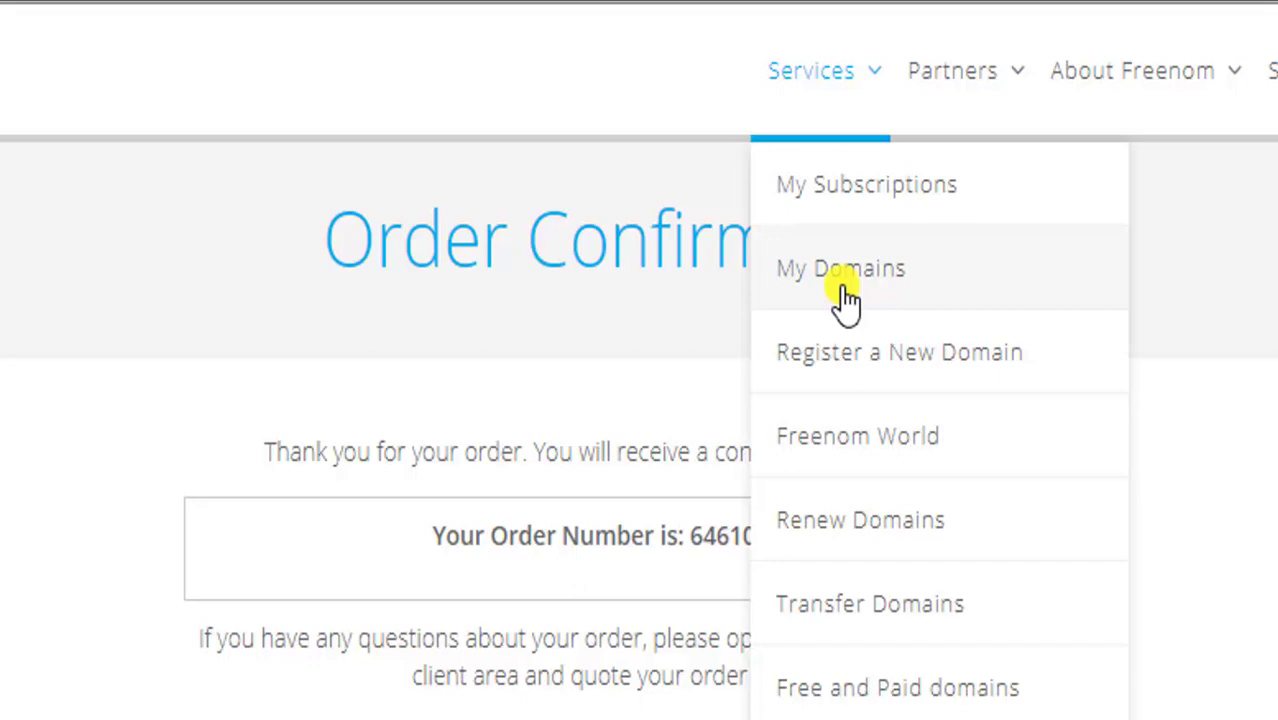
click(843, 290)
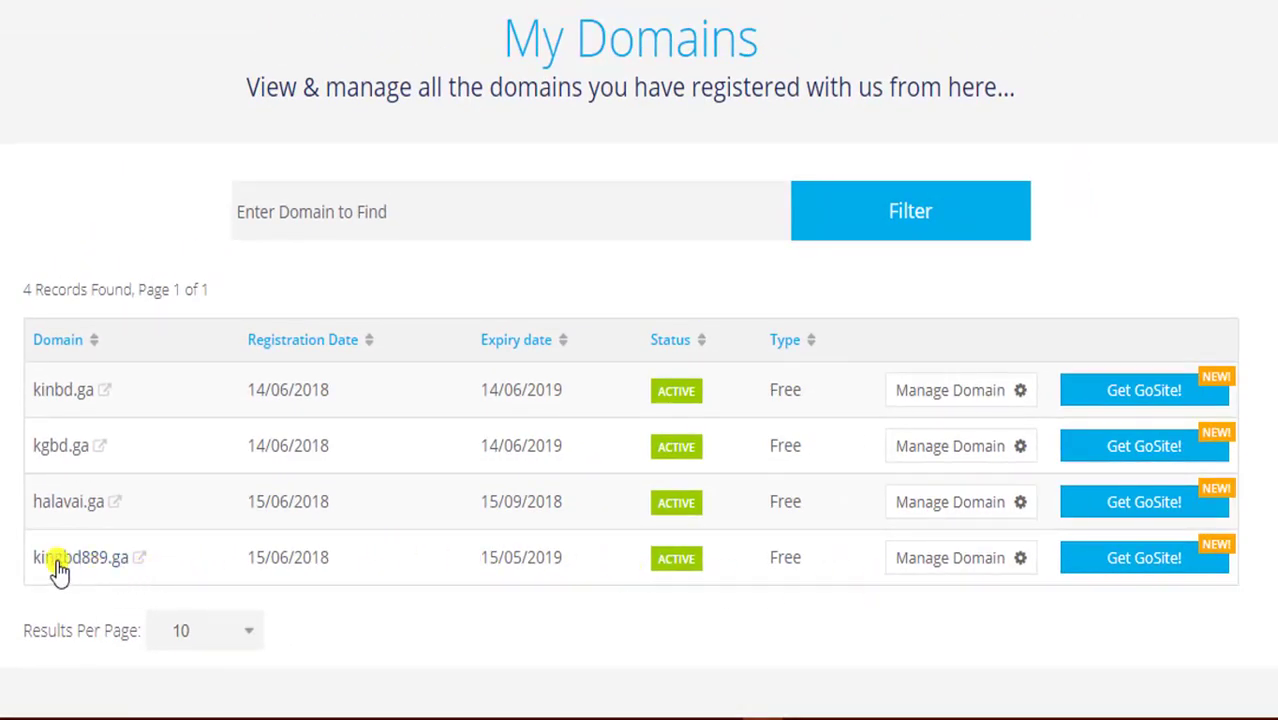
drag(37, 565, 28, 558)
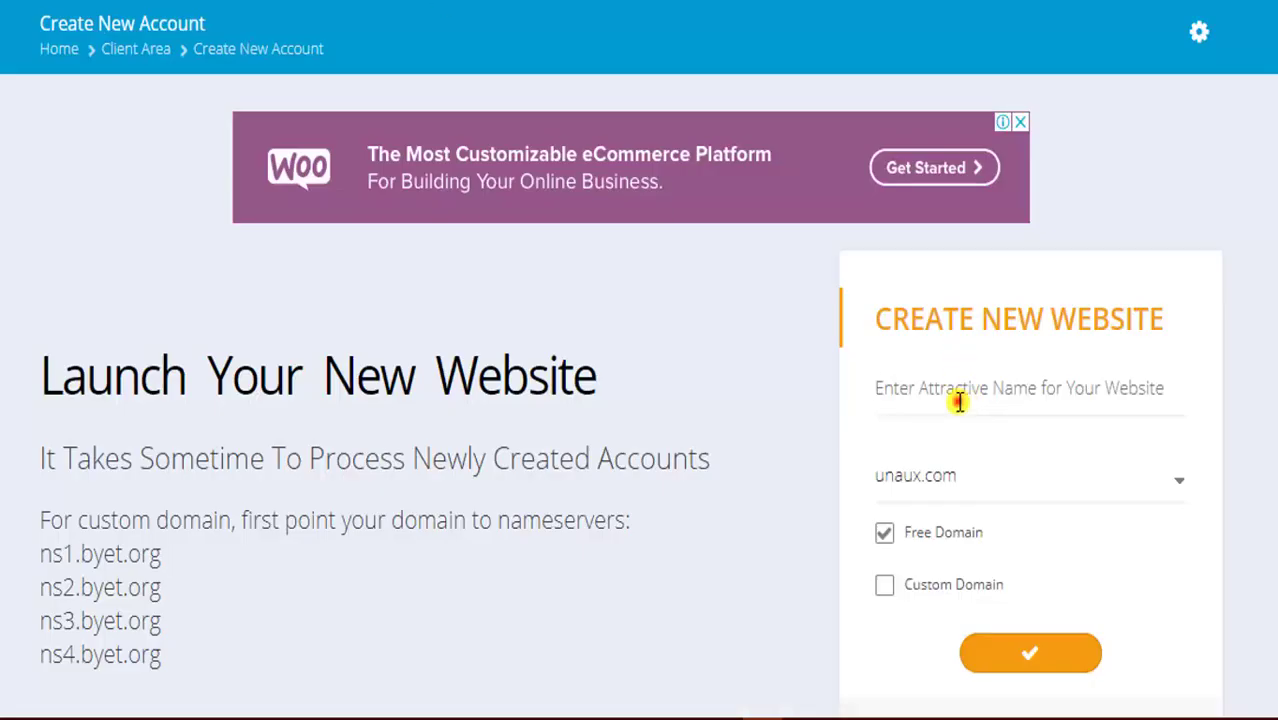
- Enter website name kingbd889, choose the ezyro.com domain, and submit the request
click(958, 402)
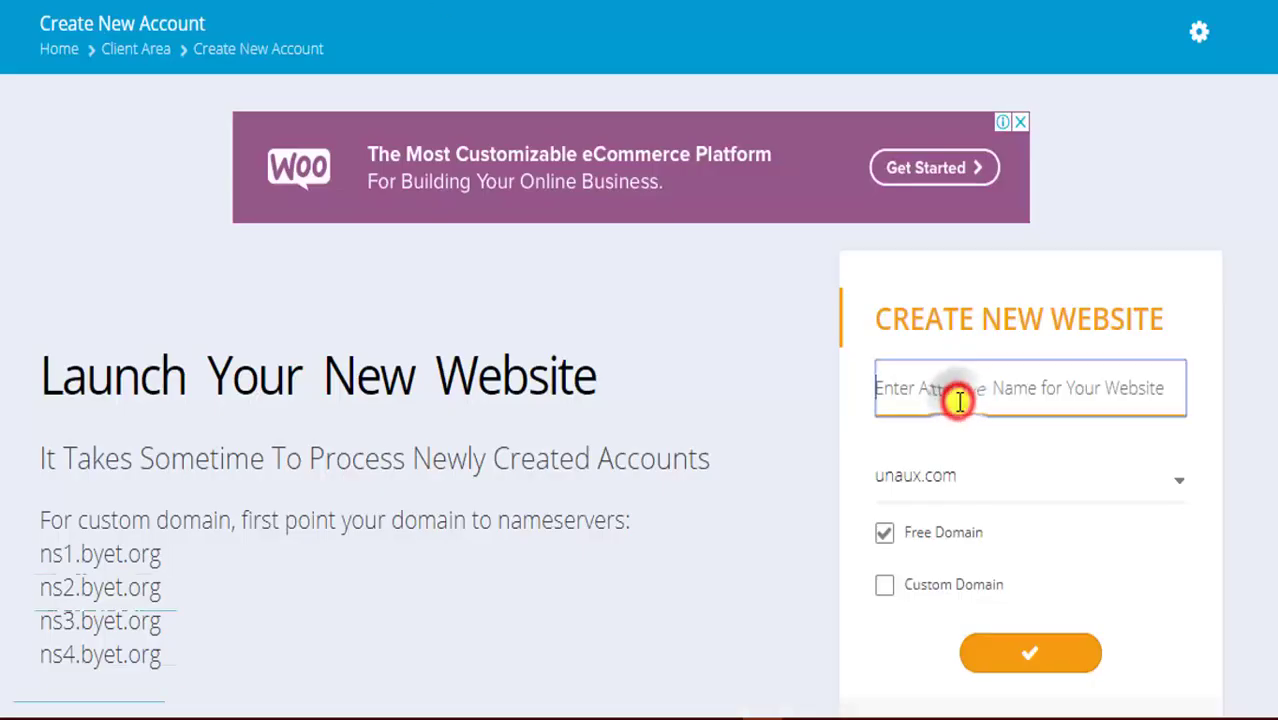
text(kin)
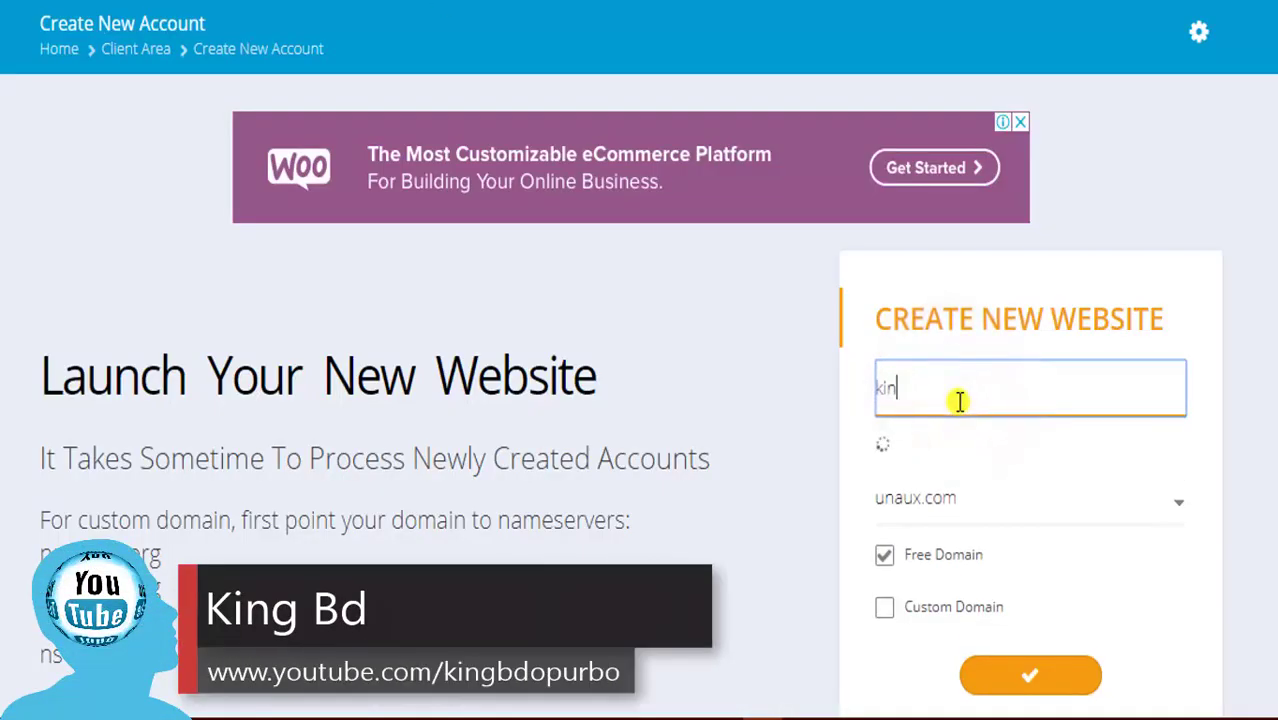
text(gbd889)
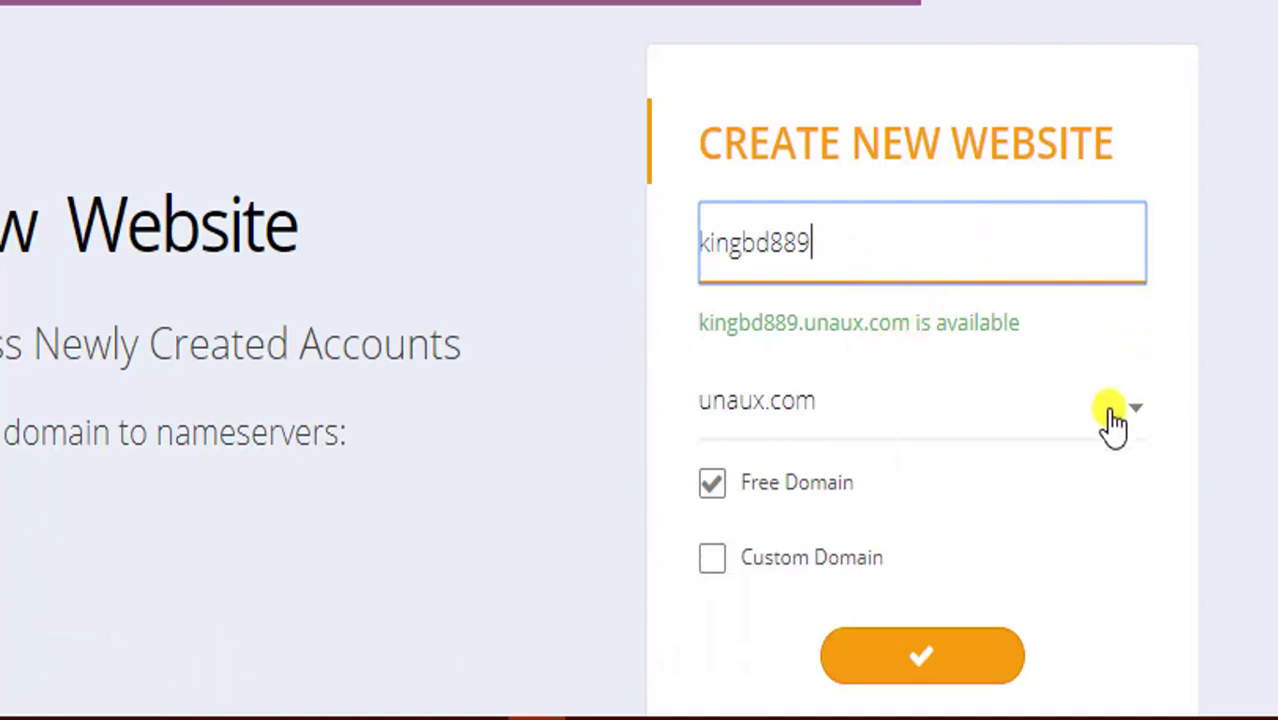
click(948, 420)
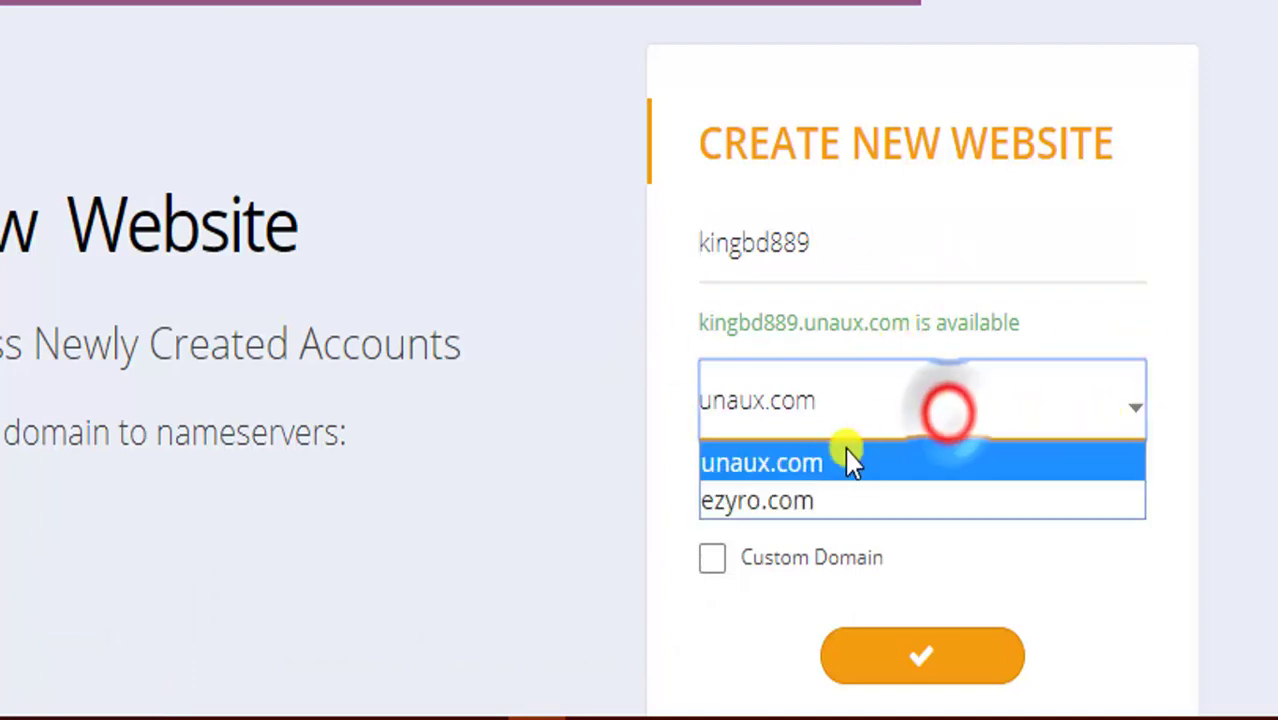
click(853, 503)
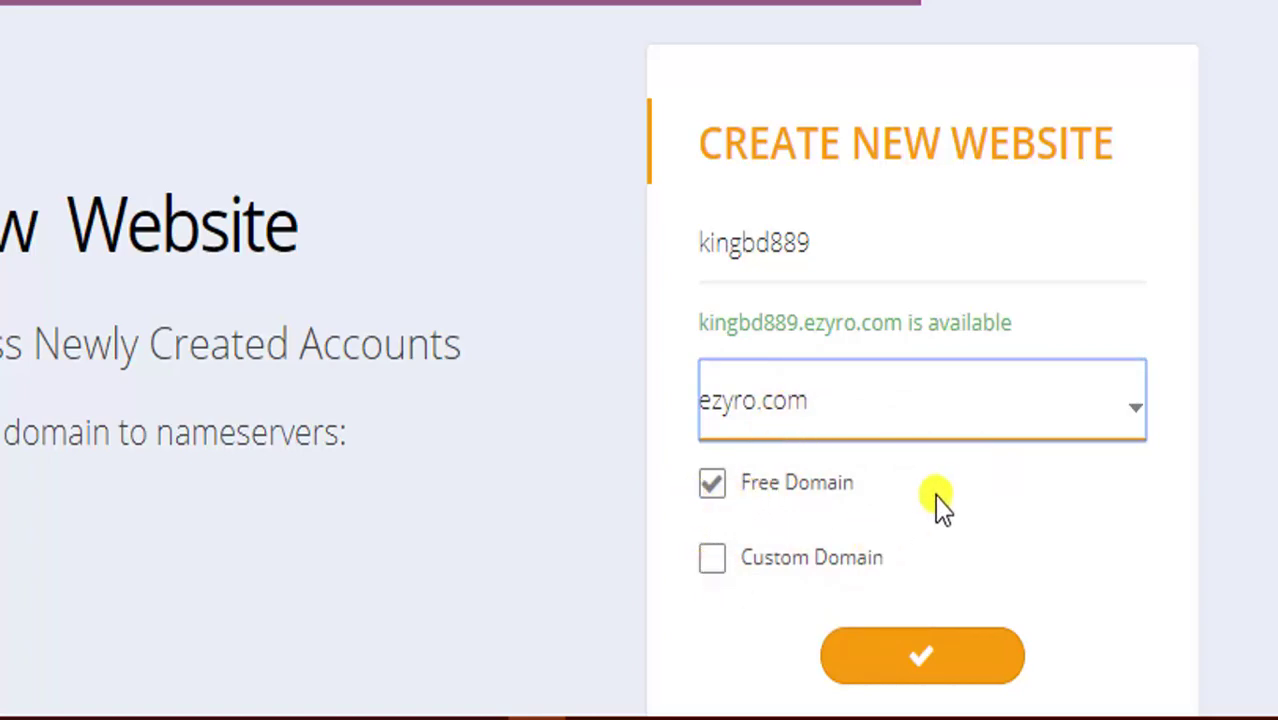
click(905, 668)
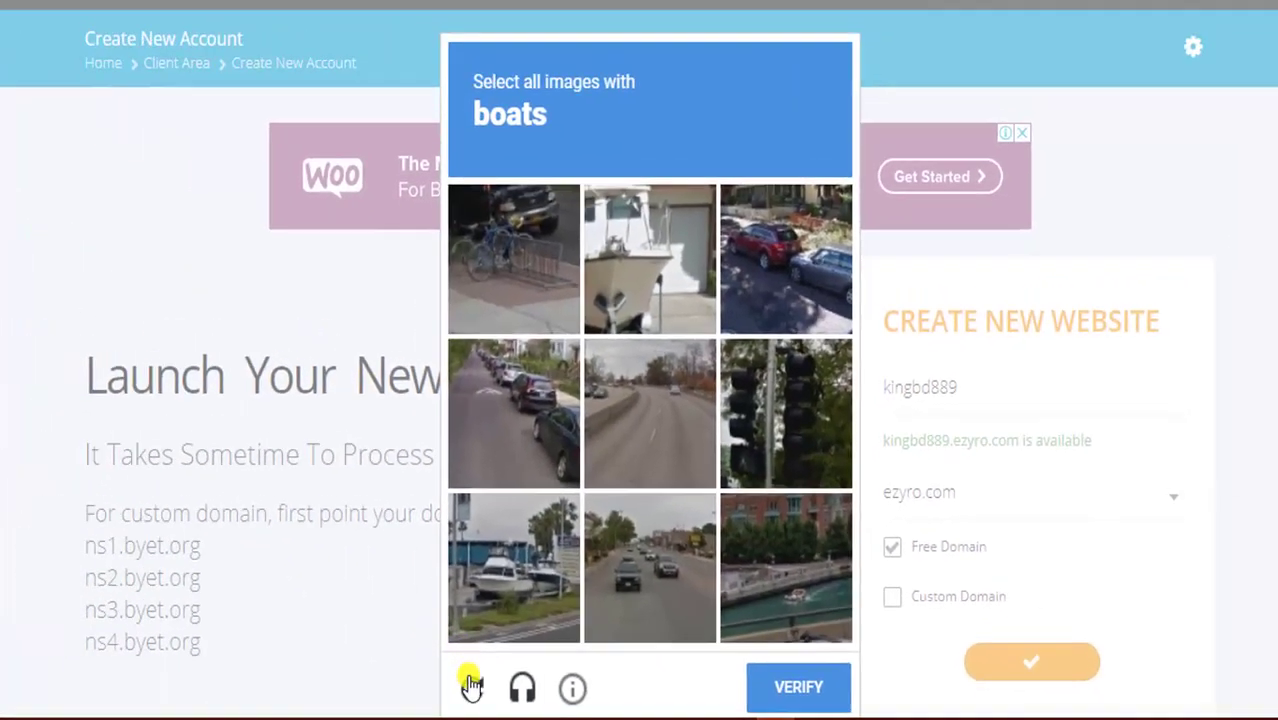
- Solve the reCAPTCHA by marking every car image, then verify
click(80, 672)
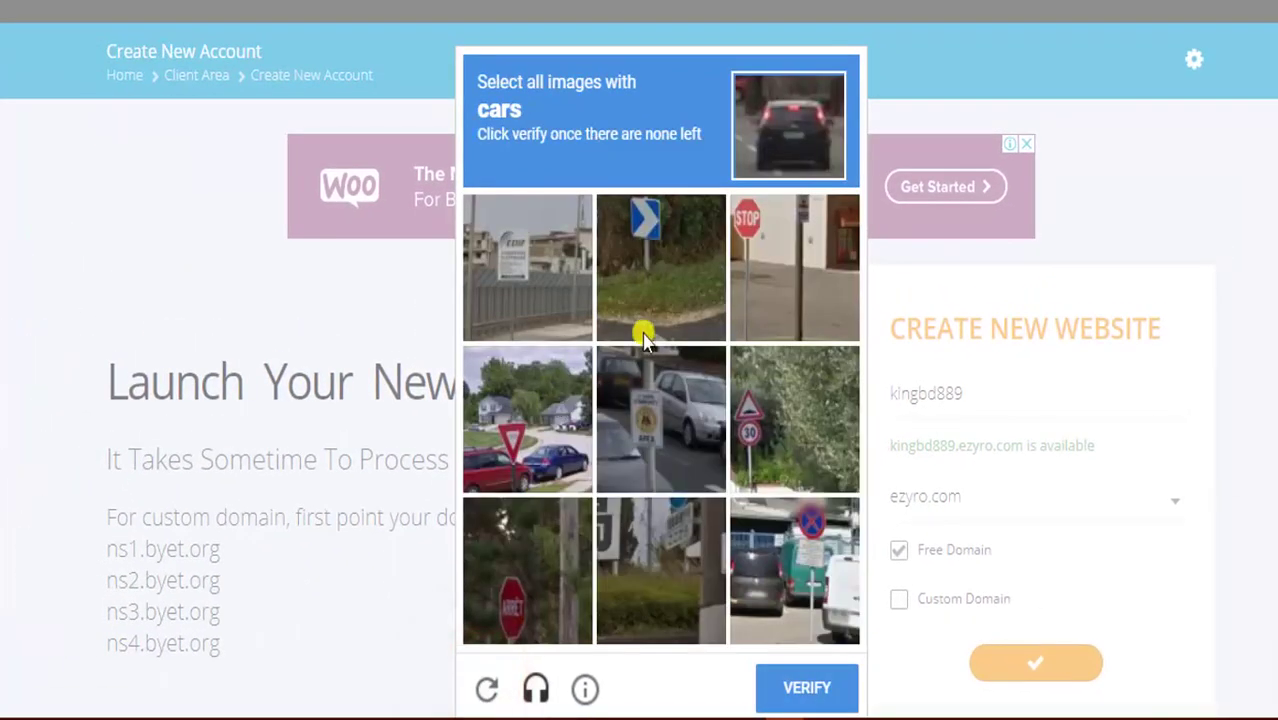
click(787, 562)
click(652, 398)
click(545, 445)
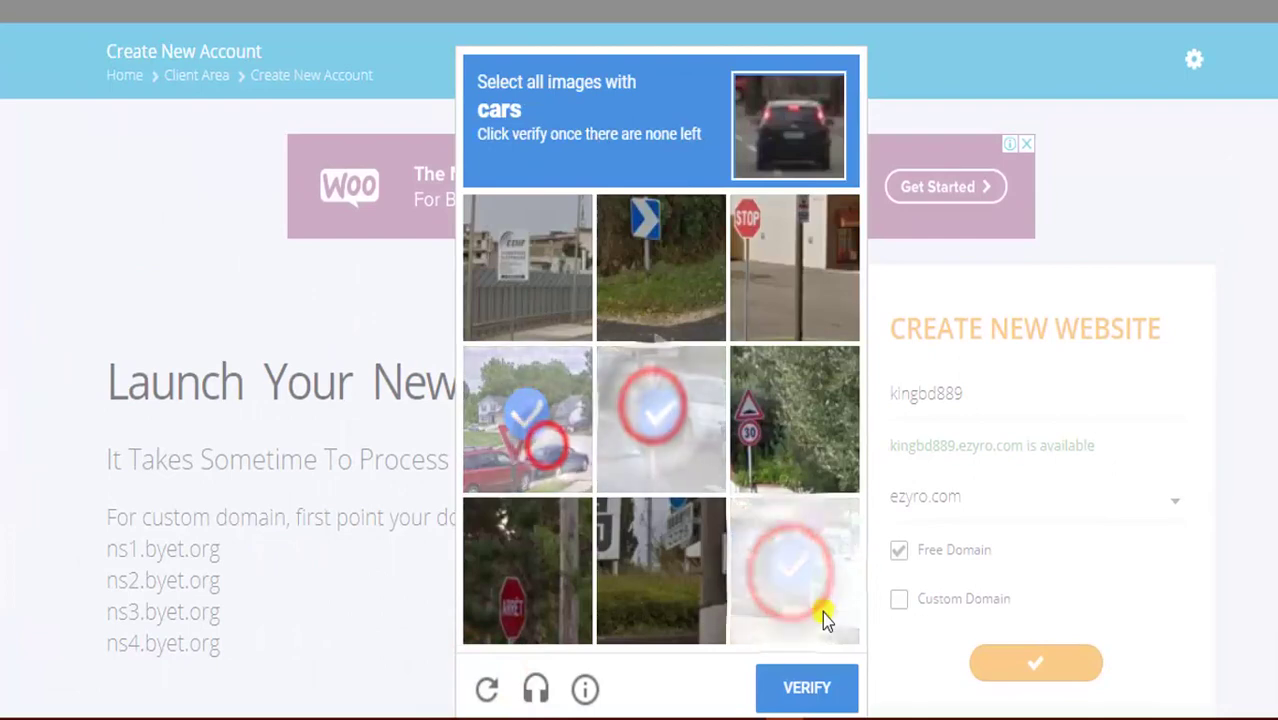
click(802, 566)
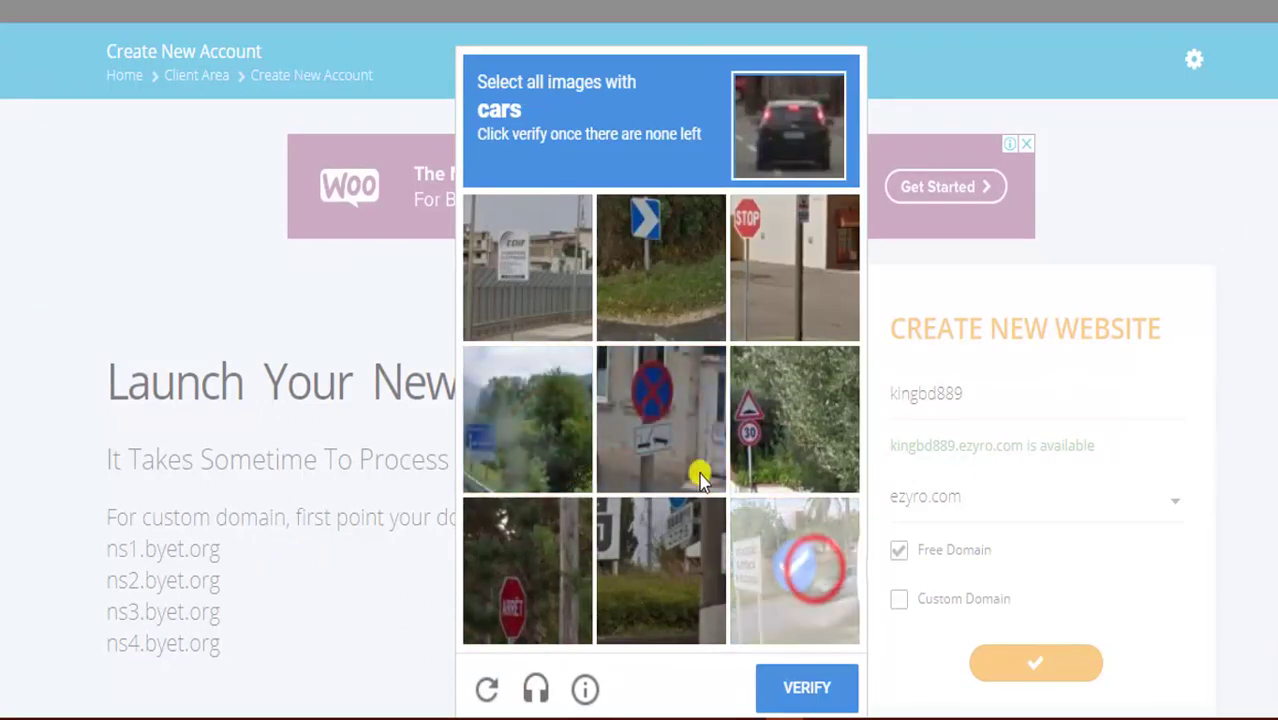
click(772, 558)
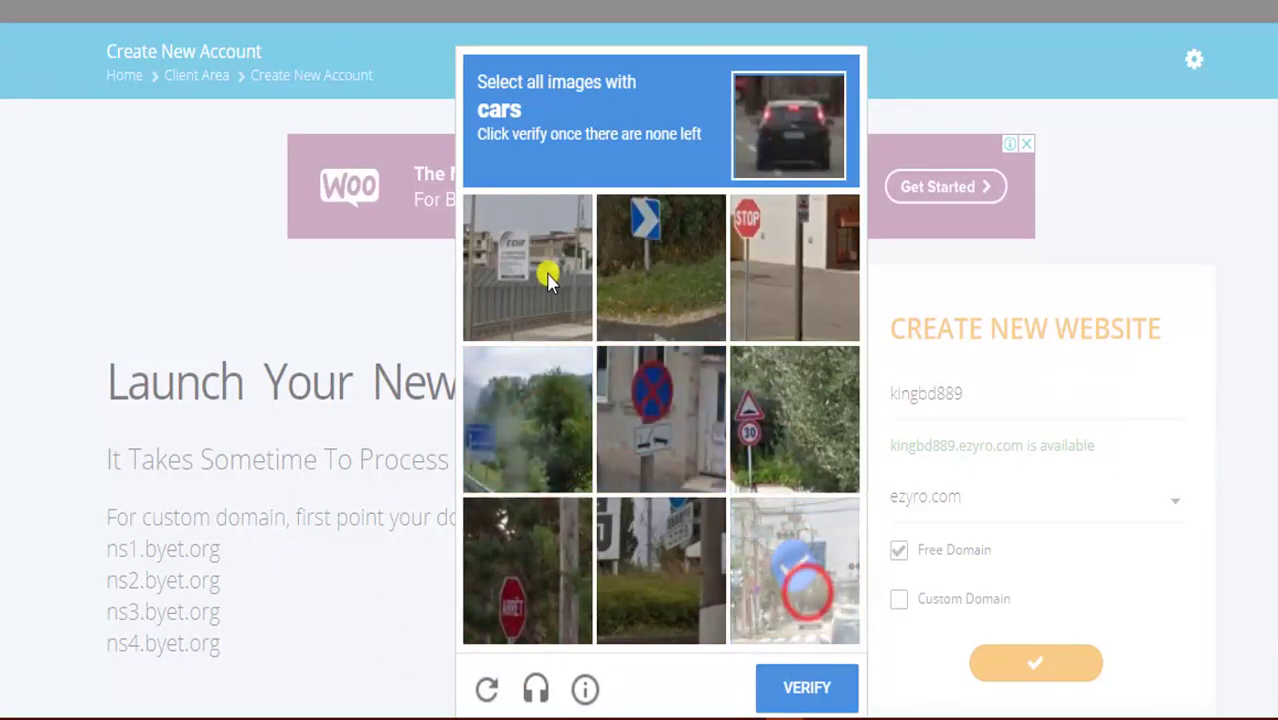
click(806, 690)
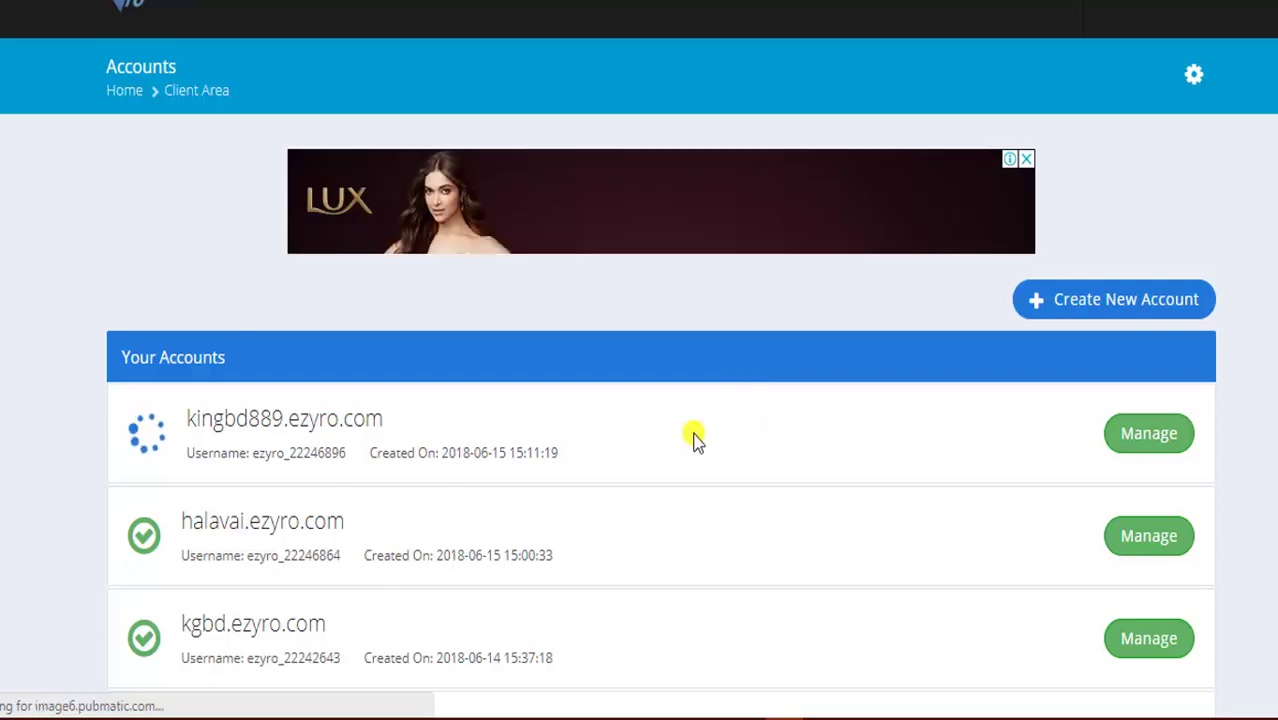
- Open the 'Yay! Account Activated' email in Gmail and follow it to the Client Area
click(1150, 433)
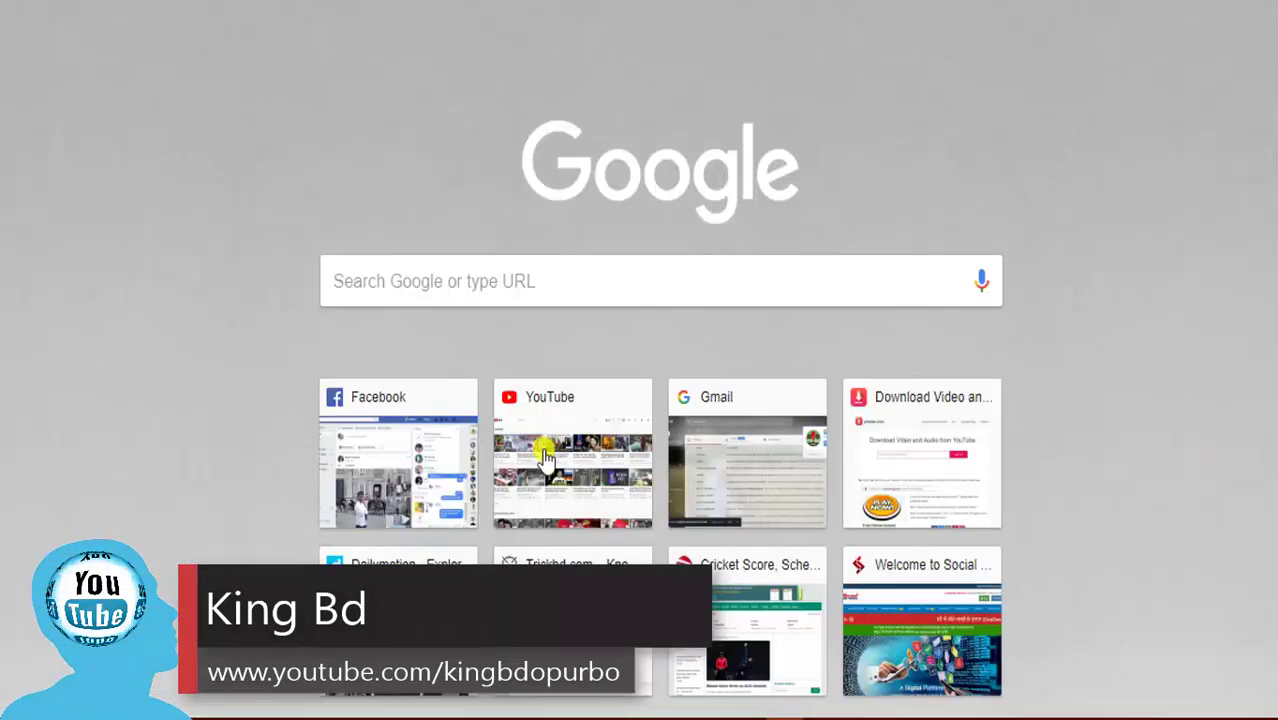
click(729, 468)
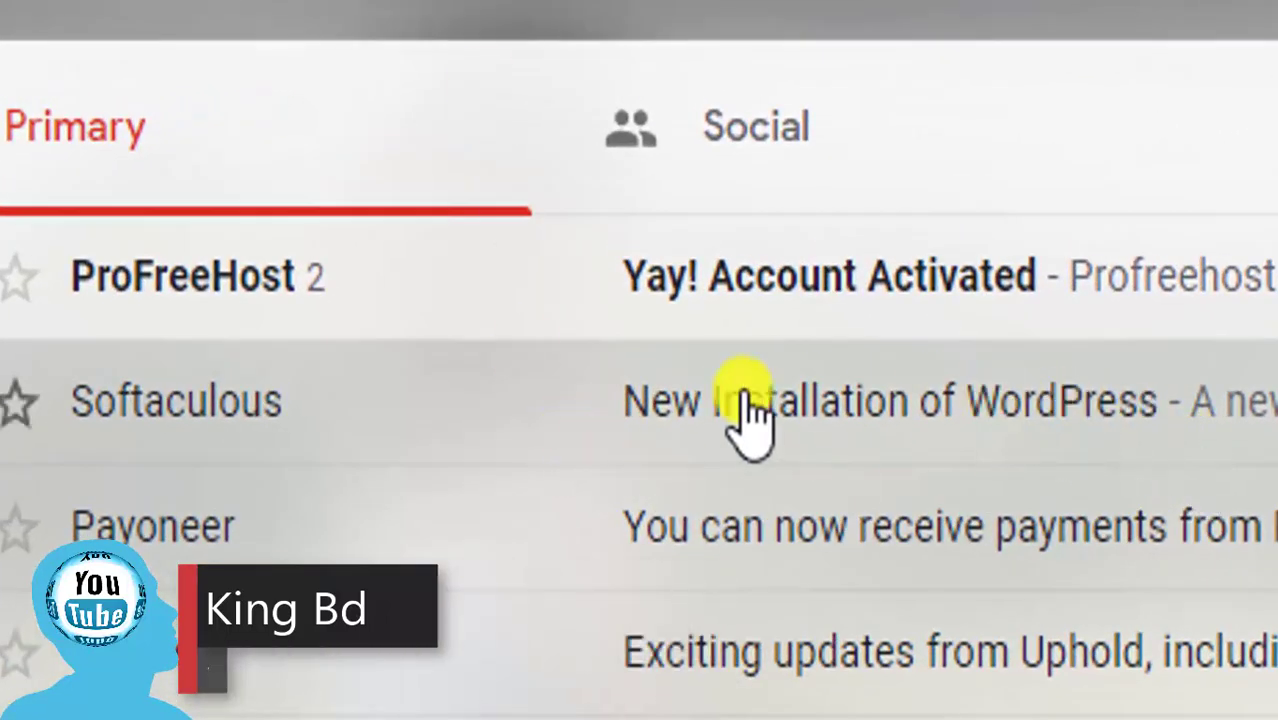
click(999, 296)
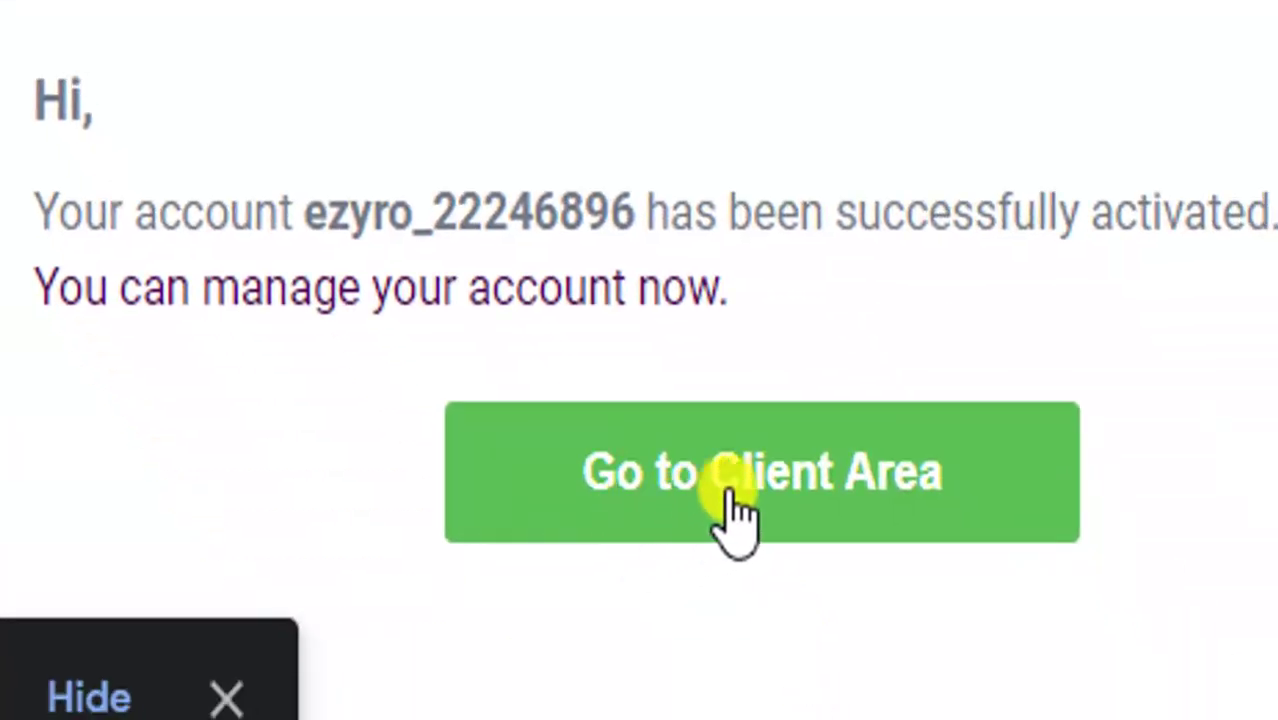
click(830, 516)
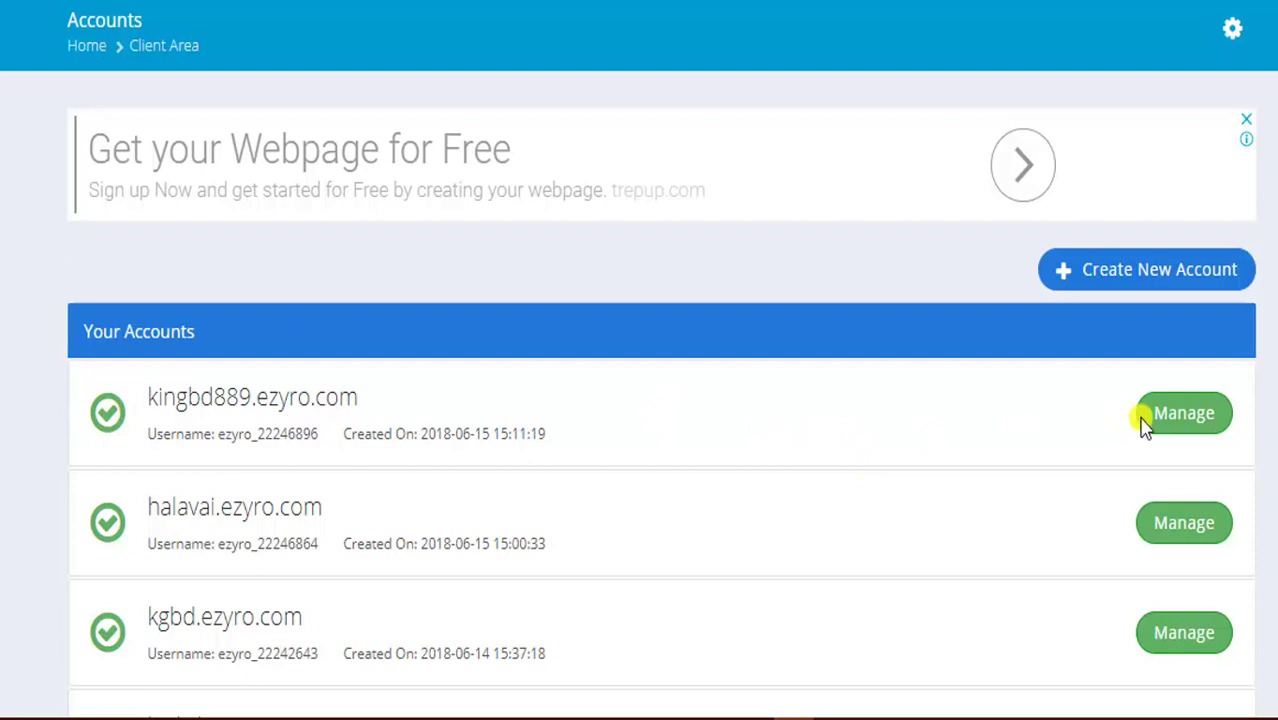
- Open the kingbd889.ezyro.com Control Panel via Manage, approving the e-mail permission notice
click(1194, 416)
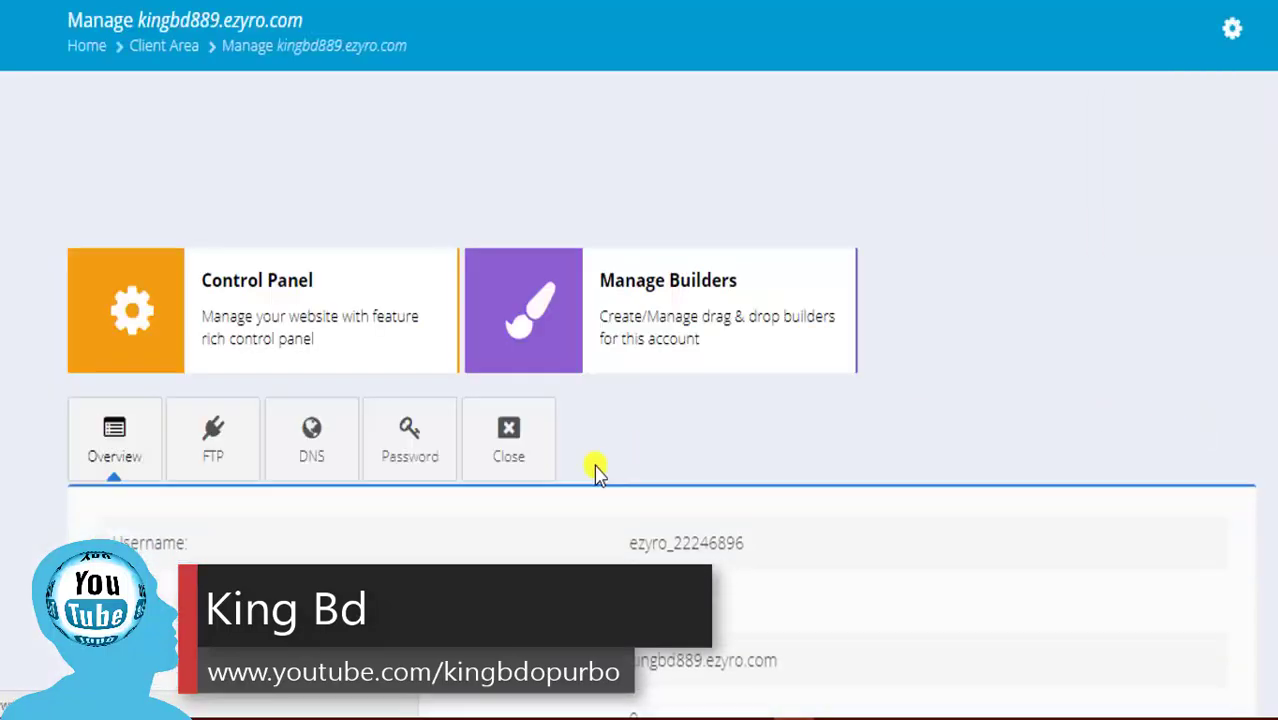
click(187, 304)
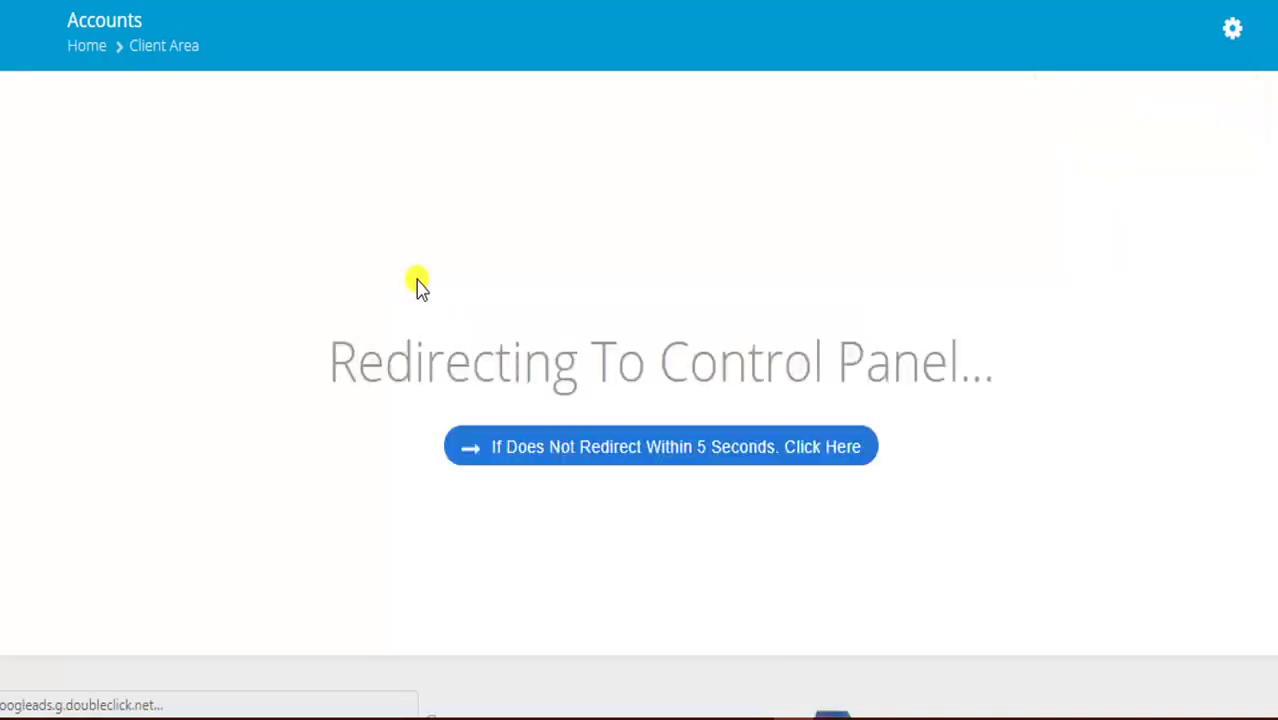
click(650, 455)
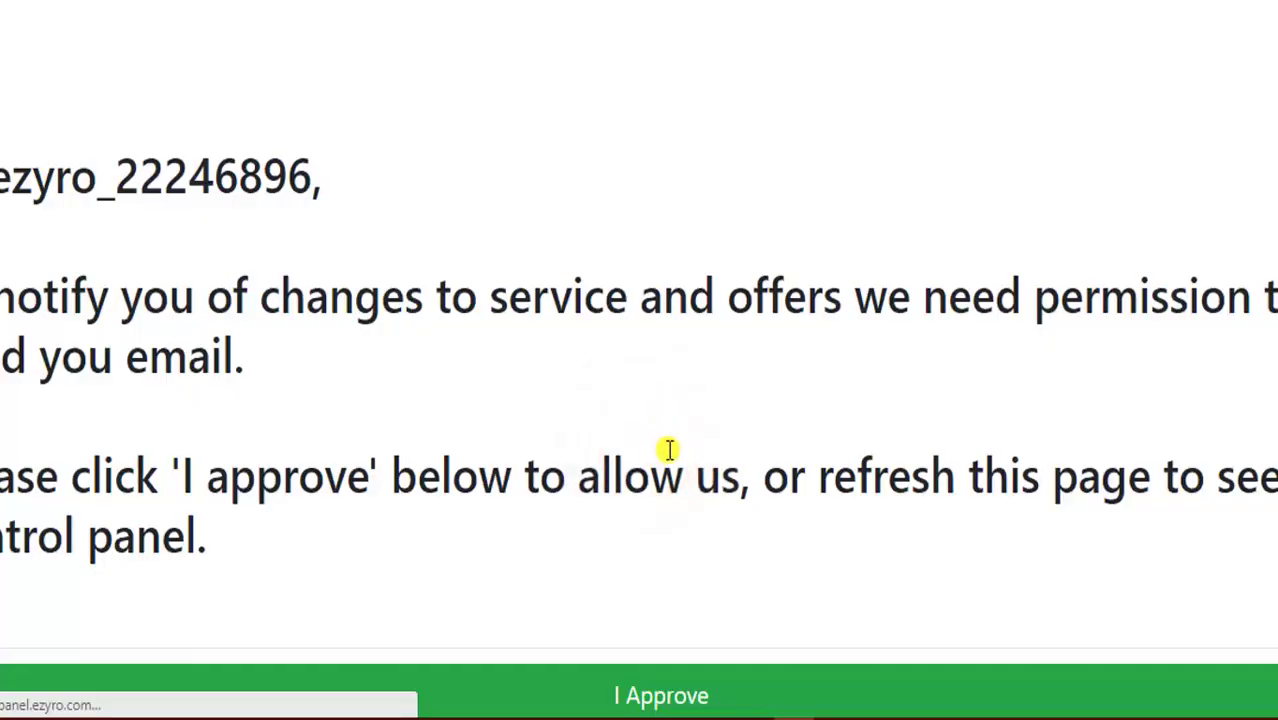
click(676, 698)
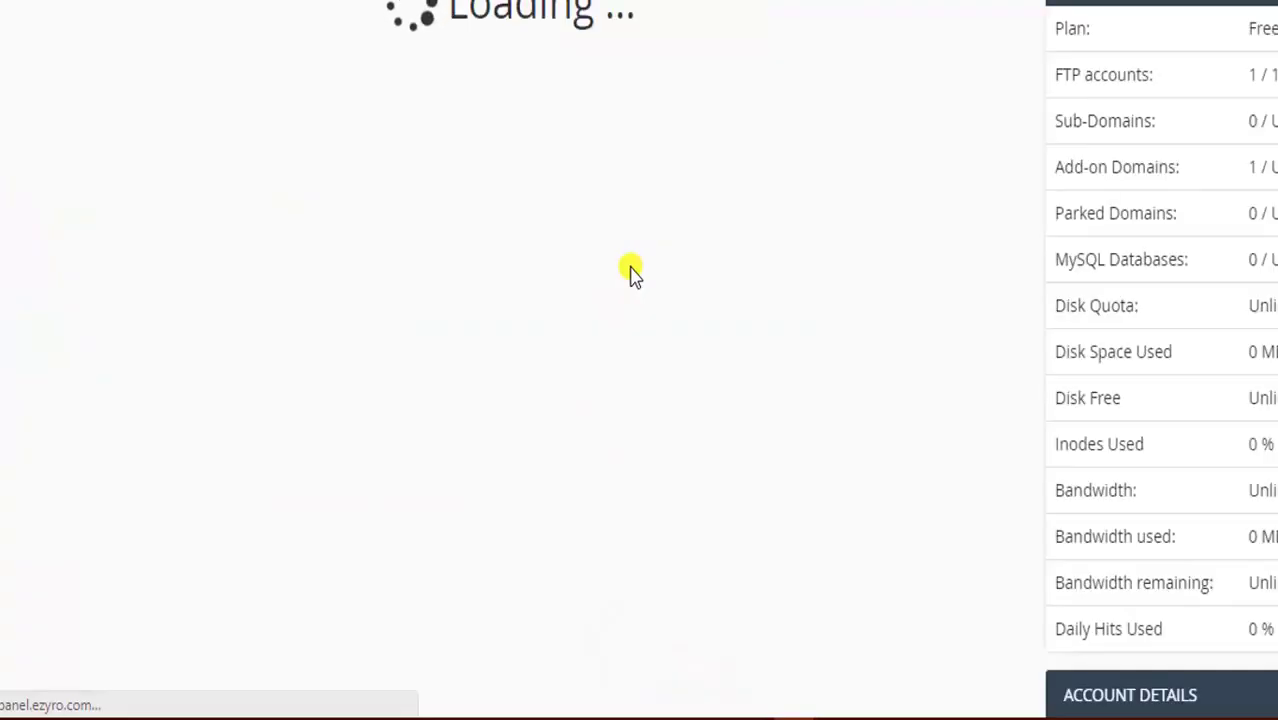
scroll(1262, 71, down, 6)
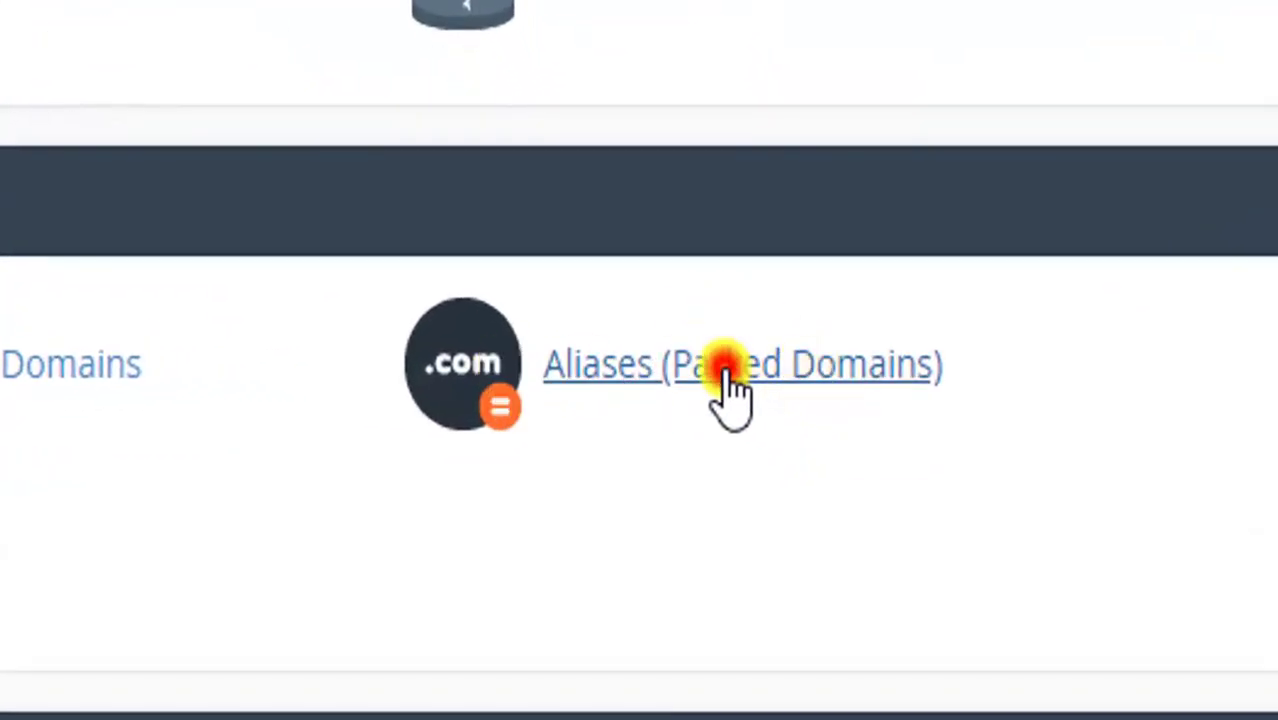
- On the Parked Domains page, copy the nameserver ns1.ezyro.com
click(722, 380)
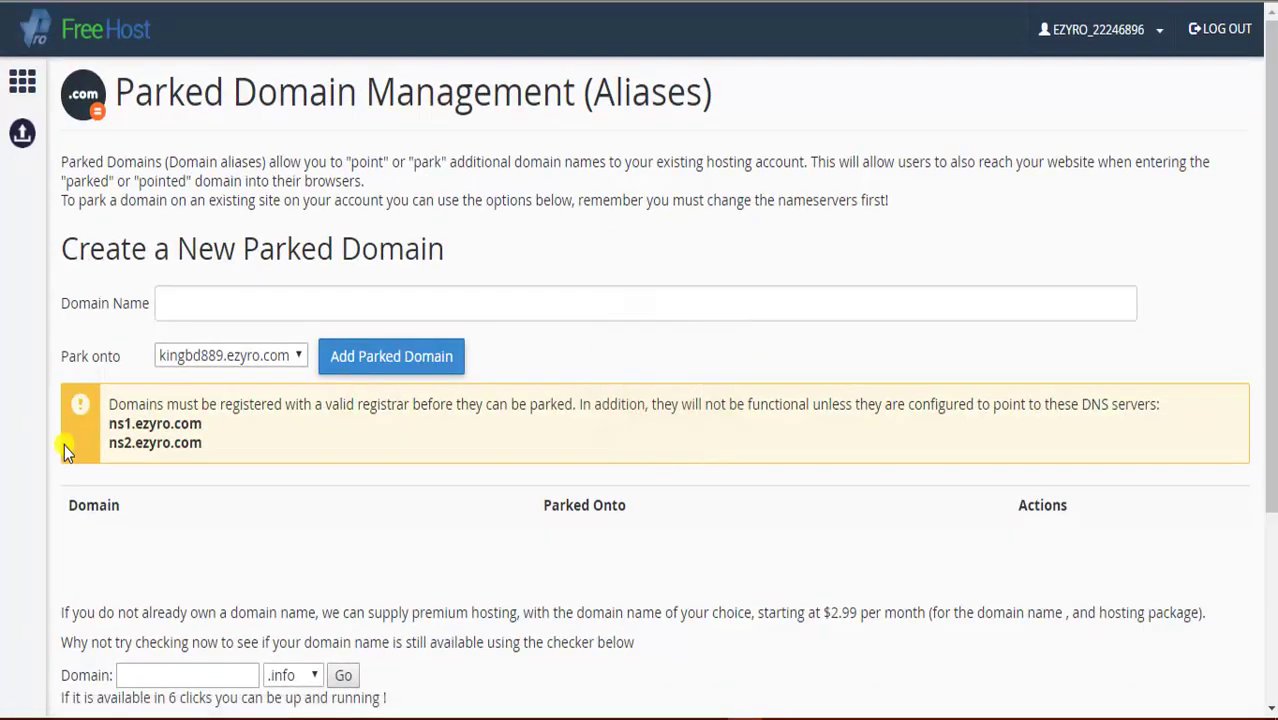
double_click(147, 424)
right_click(147, 425)
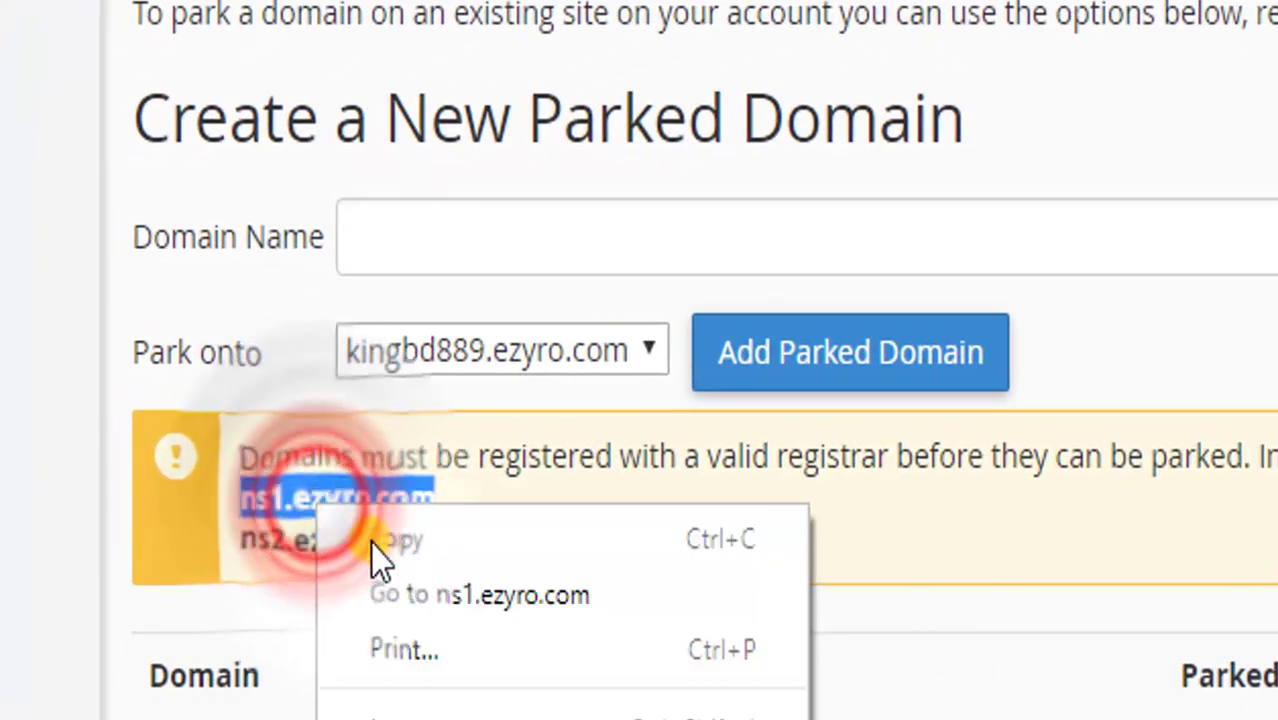
click(380, 560)
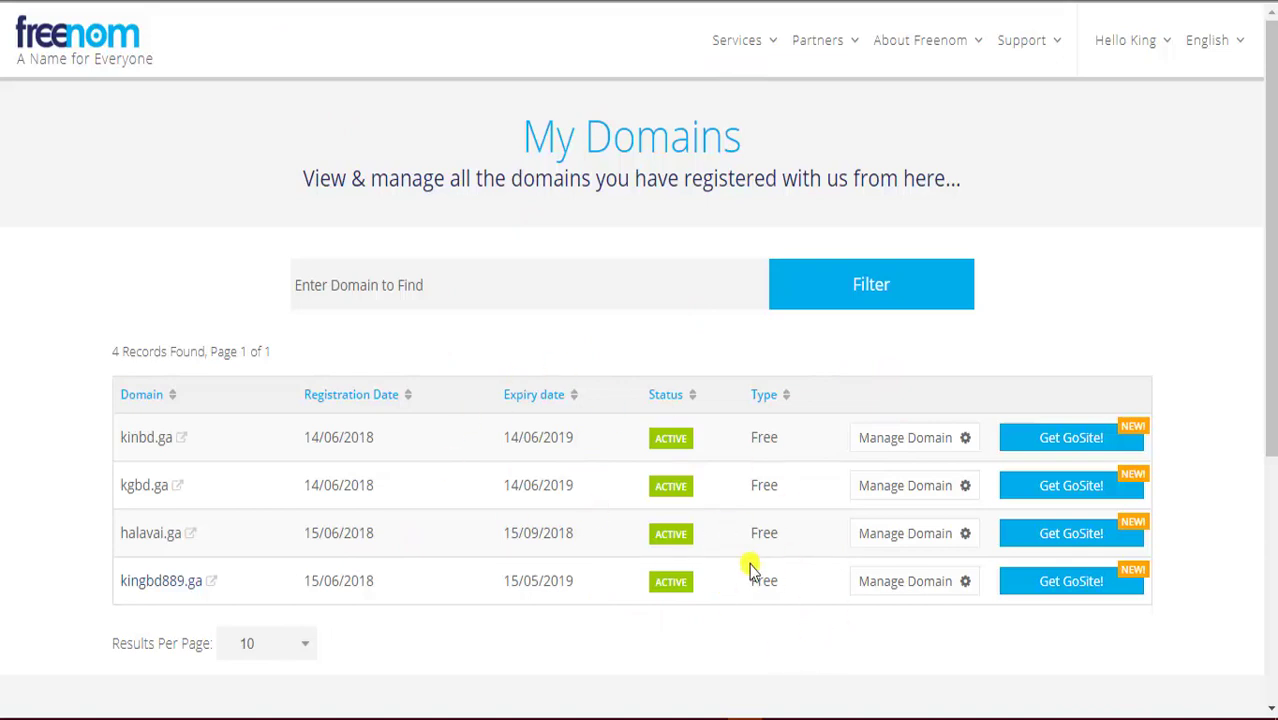
- From My Domains, manage kingbd889.ga and reach its Nameservers page via Management Tools
click(740, 42)
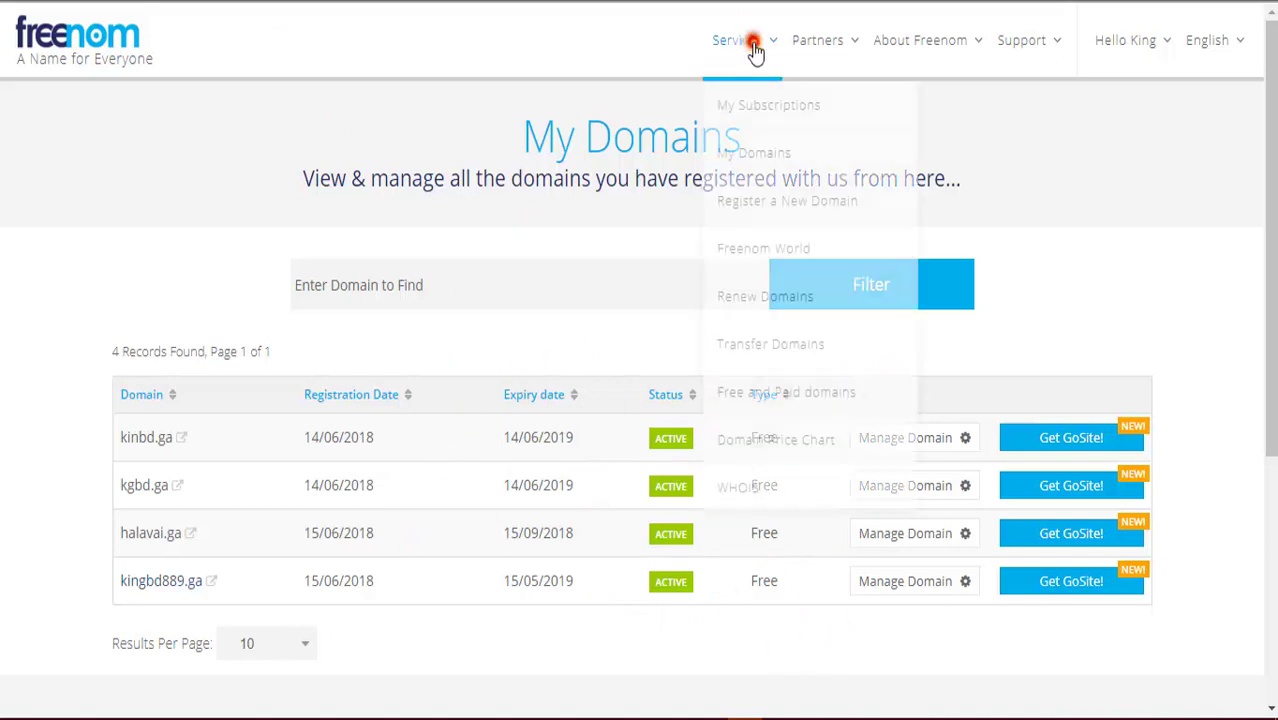
click(760, 156)
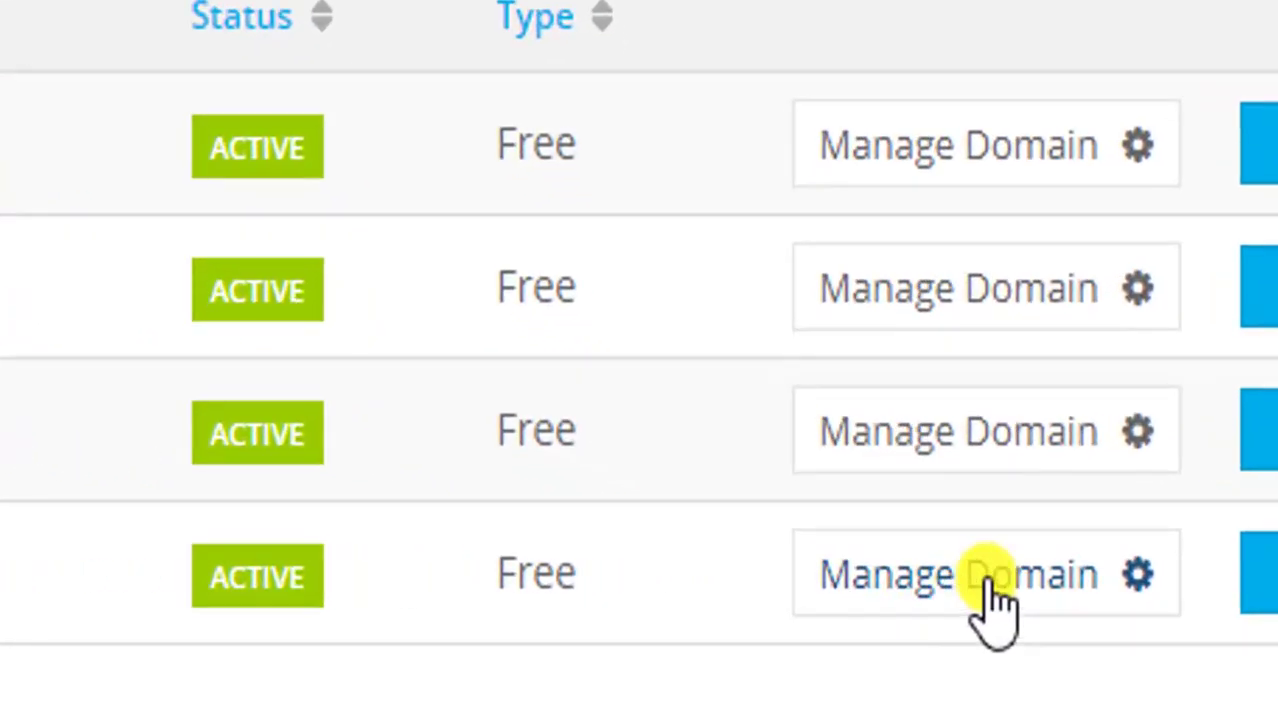
click(914, 584)
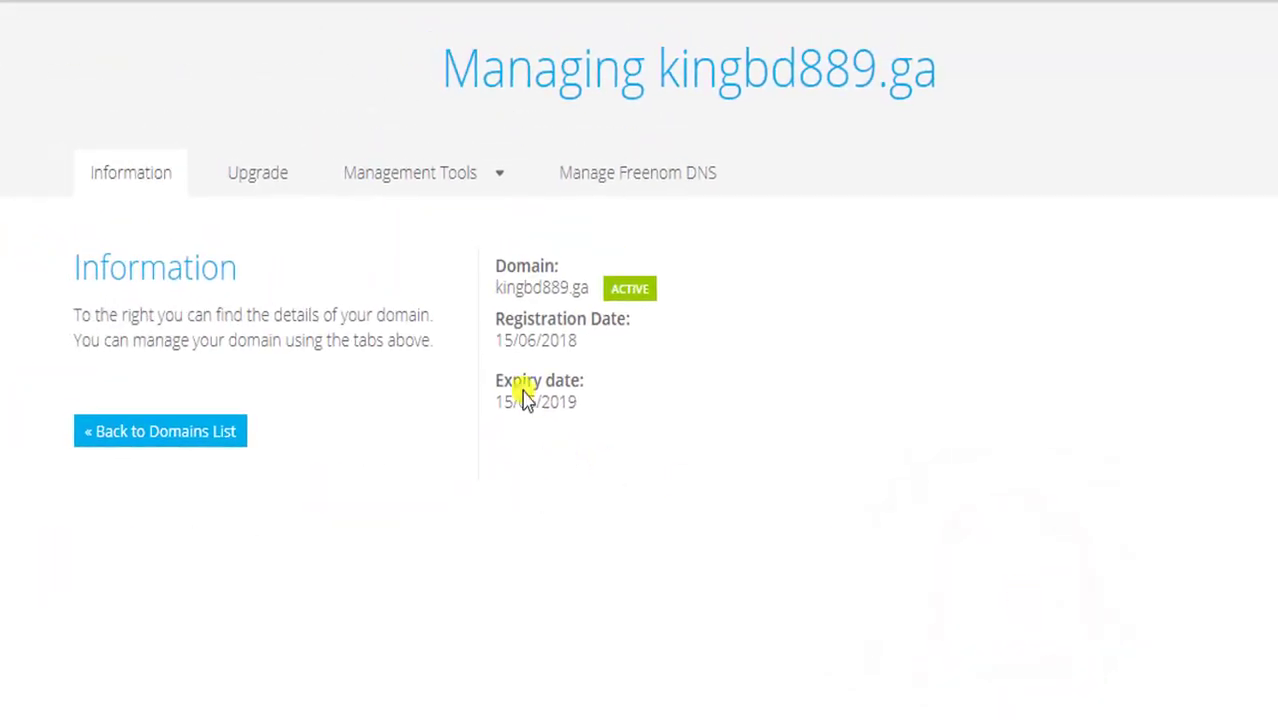
click(448, 183)
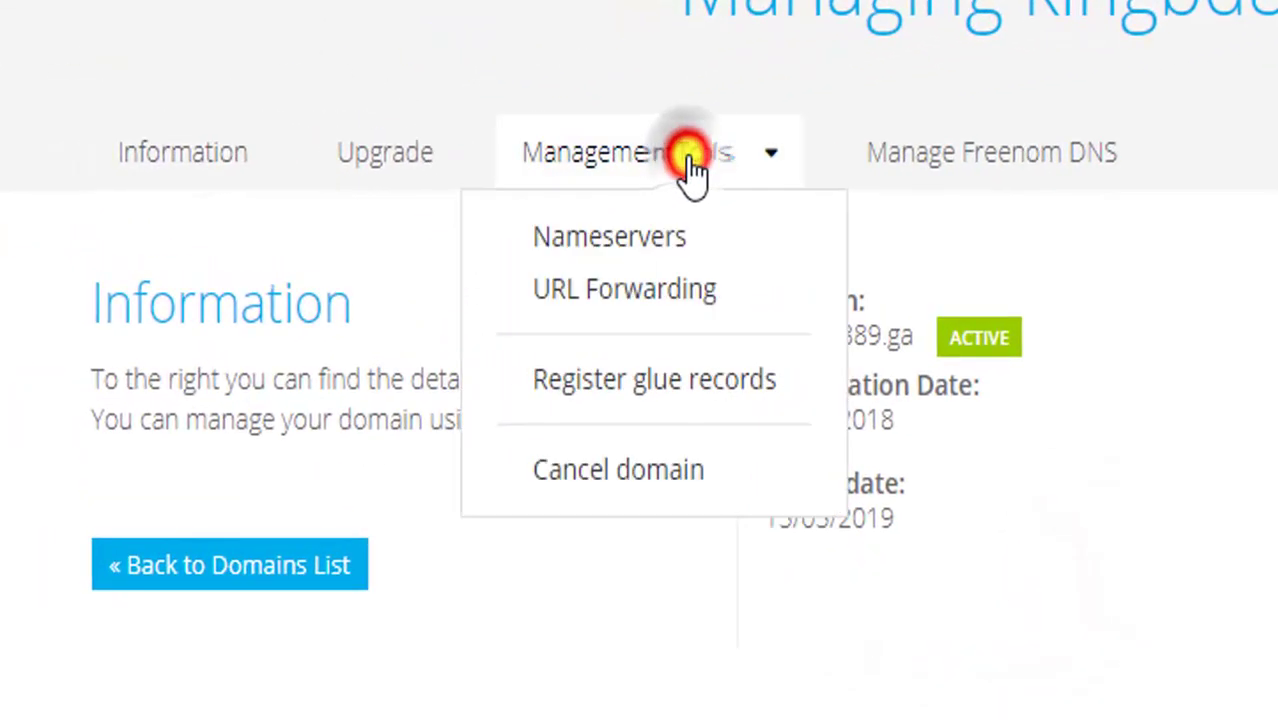
click(670, 252)
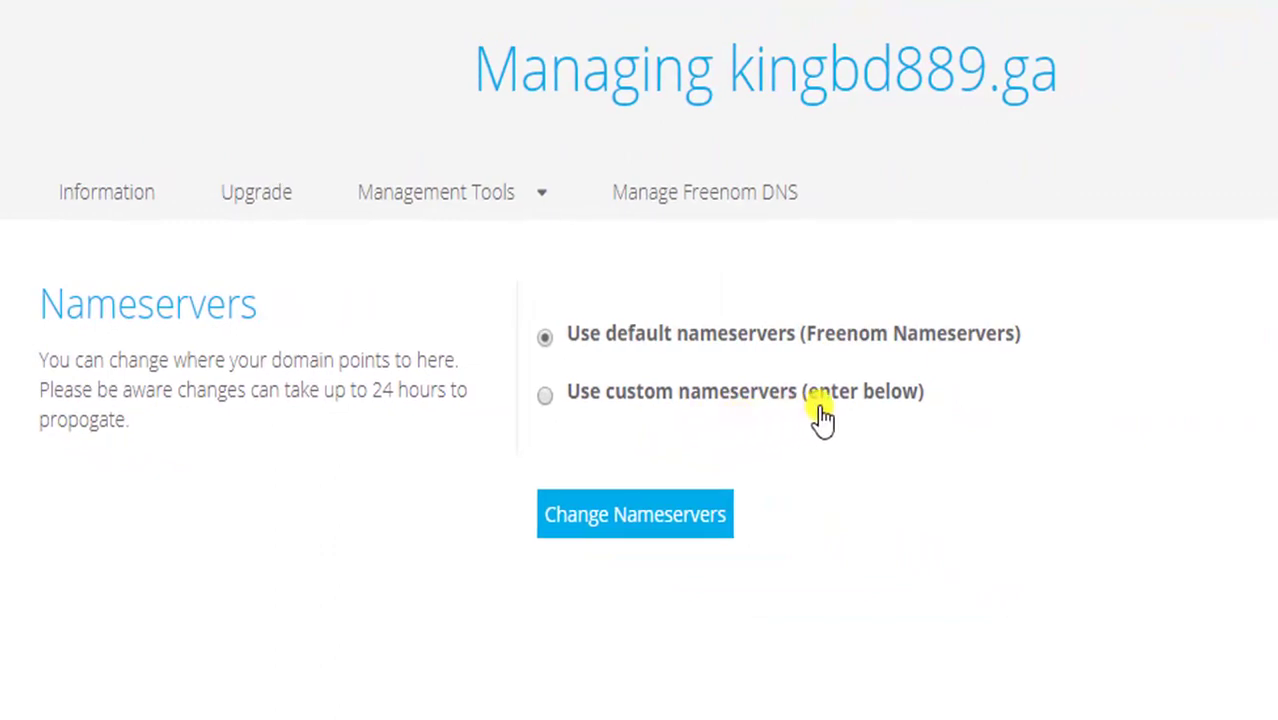
- Switch to custom nameservers and paste ns1.ezyro.com into Nameserver 1 and 2
click(565, 397)
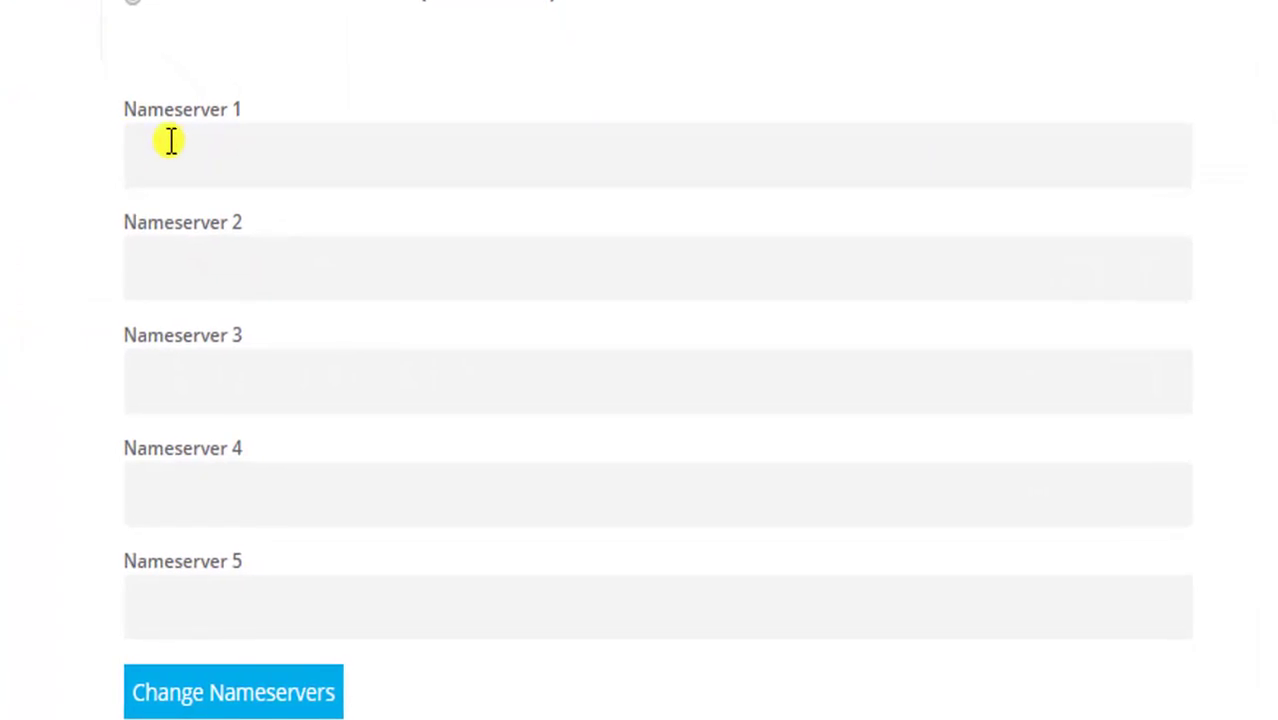
click(171, 141)
right_click(176, 145)
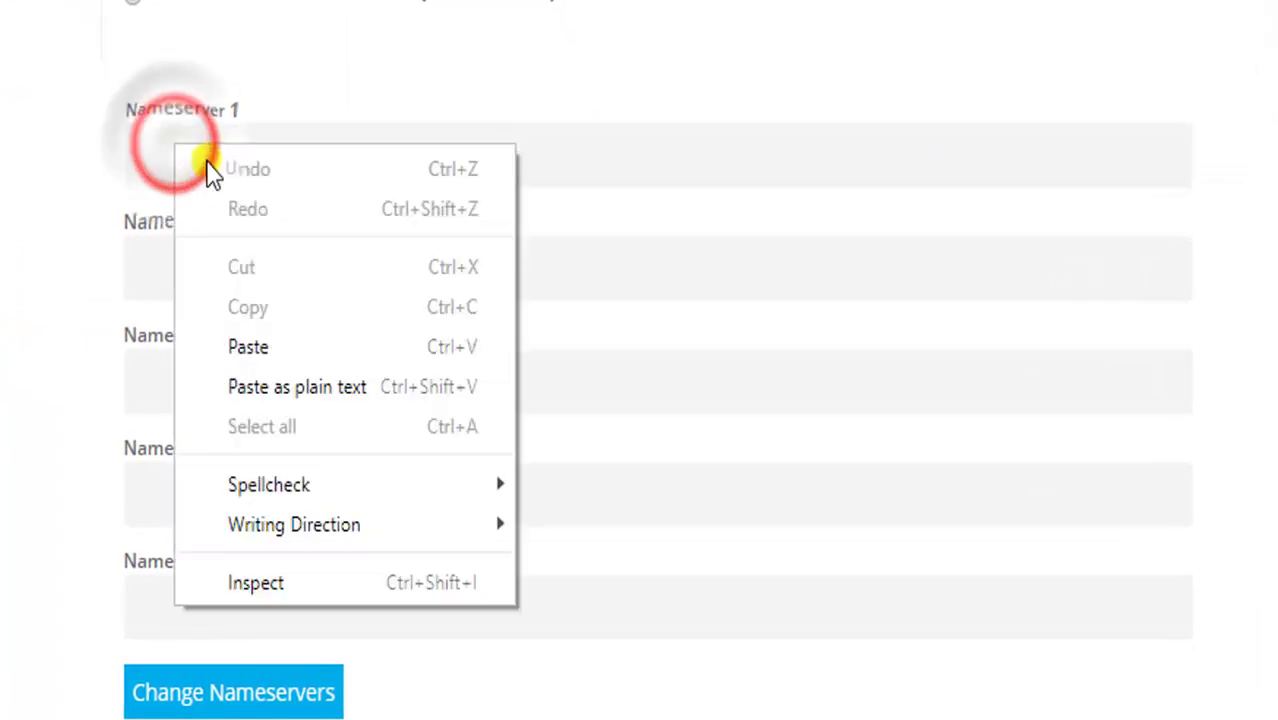
click(273, 340)
click(185, 263)
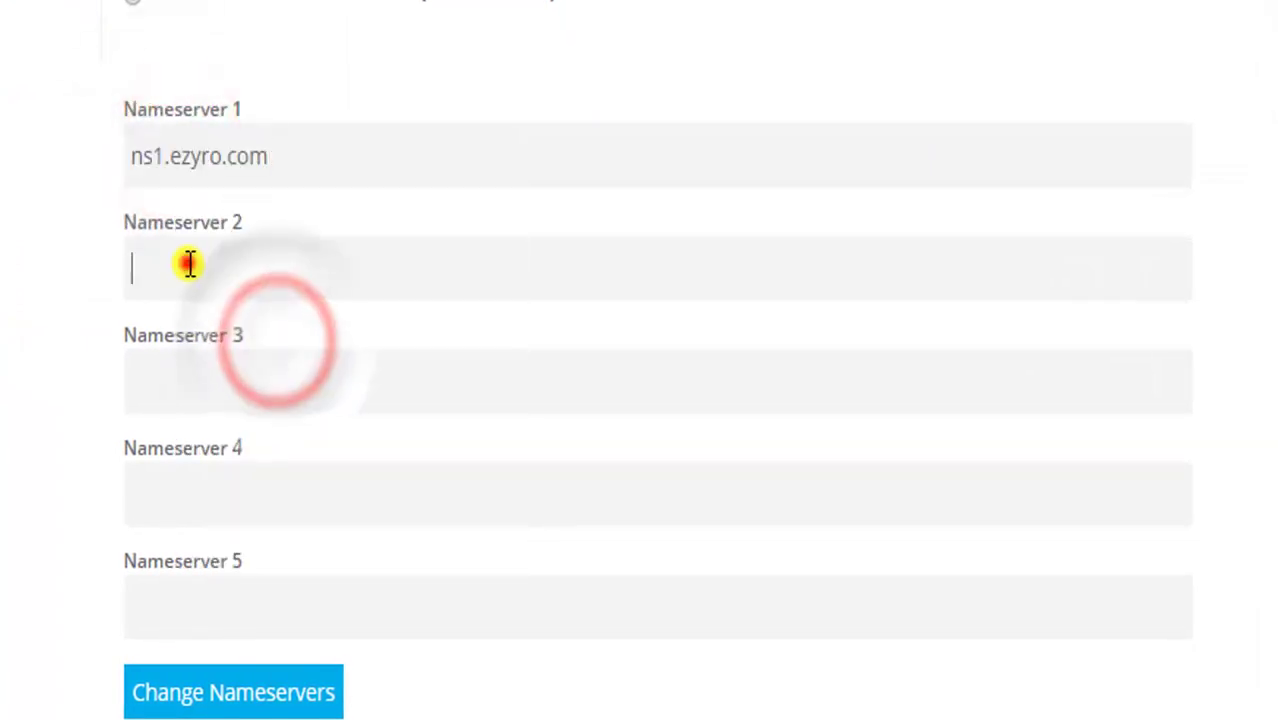
right_click(185, 263)
click(300, 457)
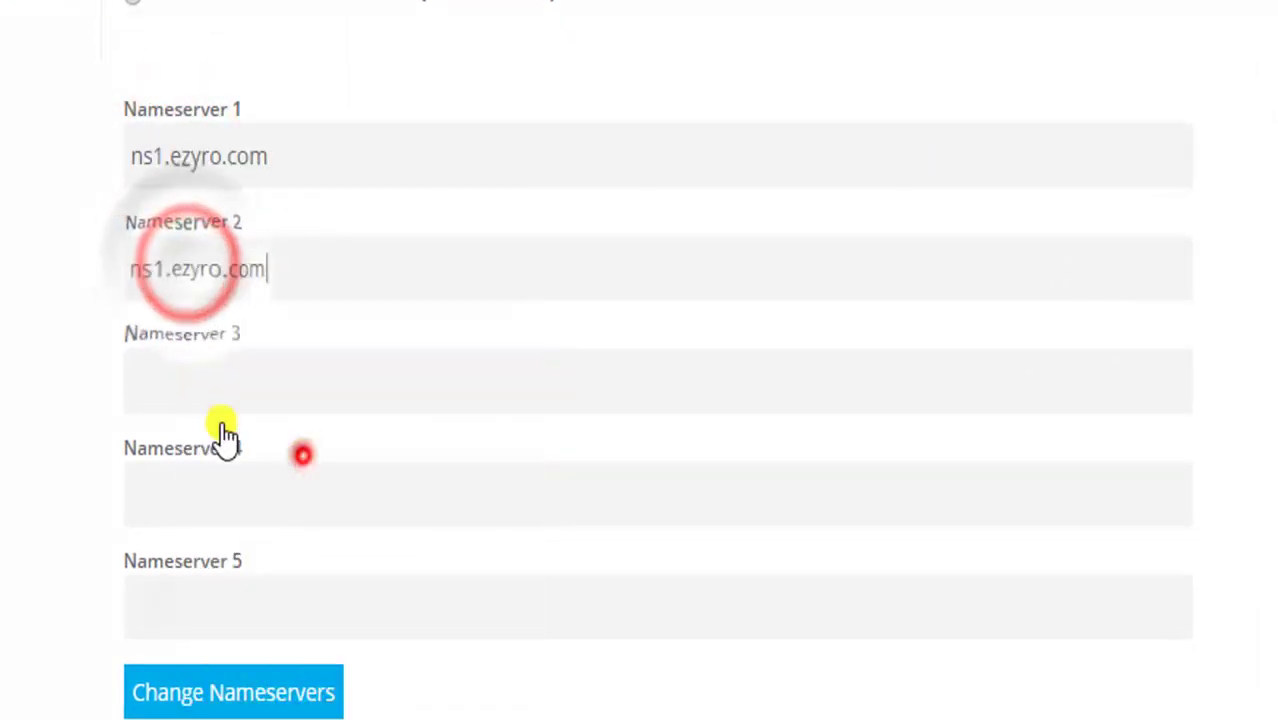
- Change Nameserver 2 to ns2.ezyro.com, then fill Nameservers 3 and 4 (ns4.ezyro.com)
click(158, 273)
click(150, 268)
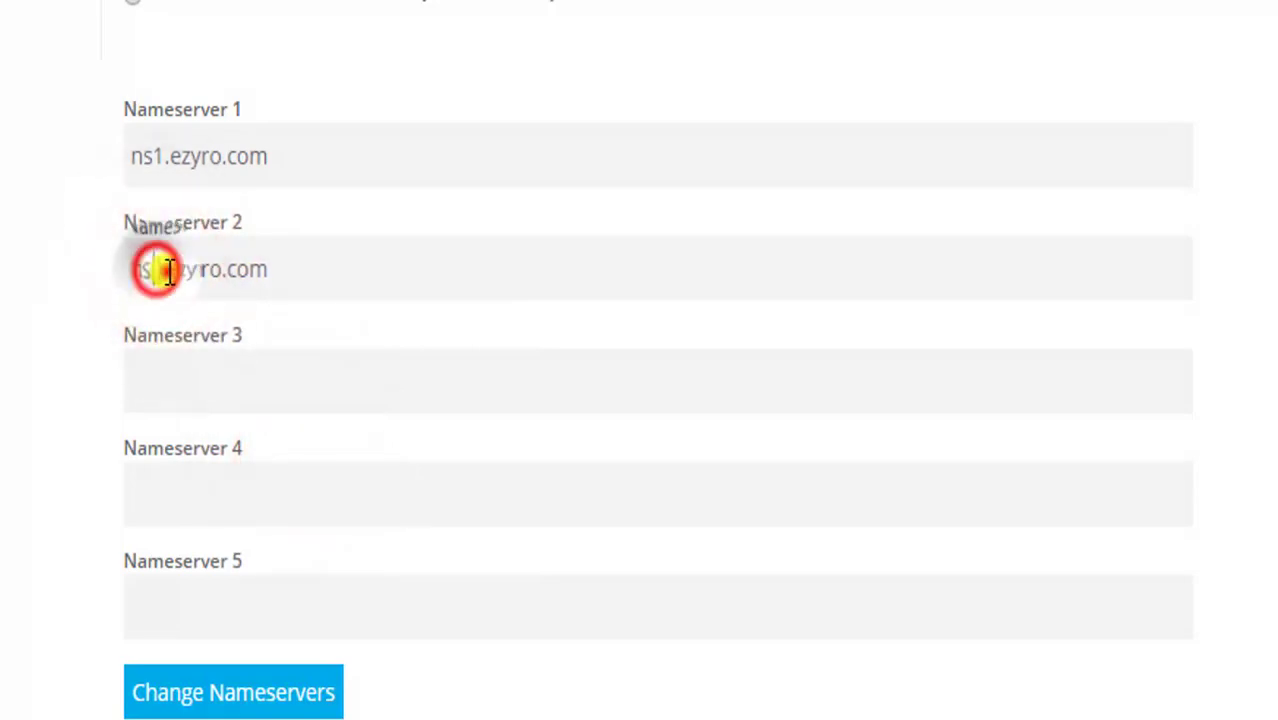
key(BackSpace)
text(2)
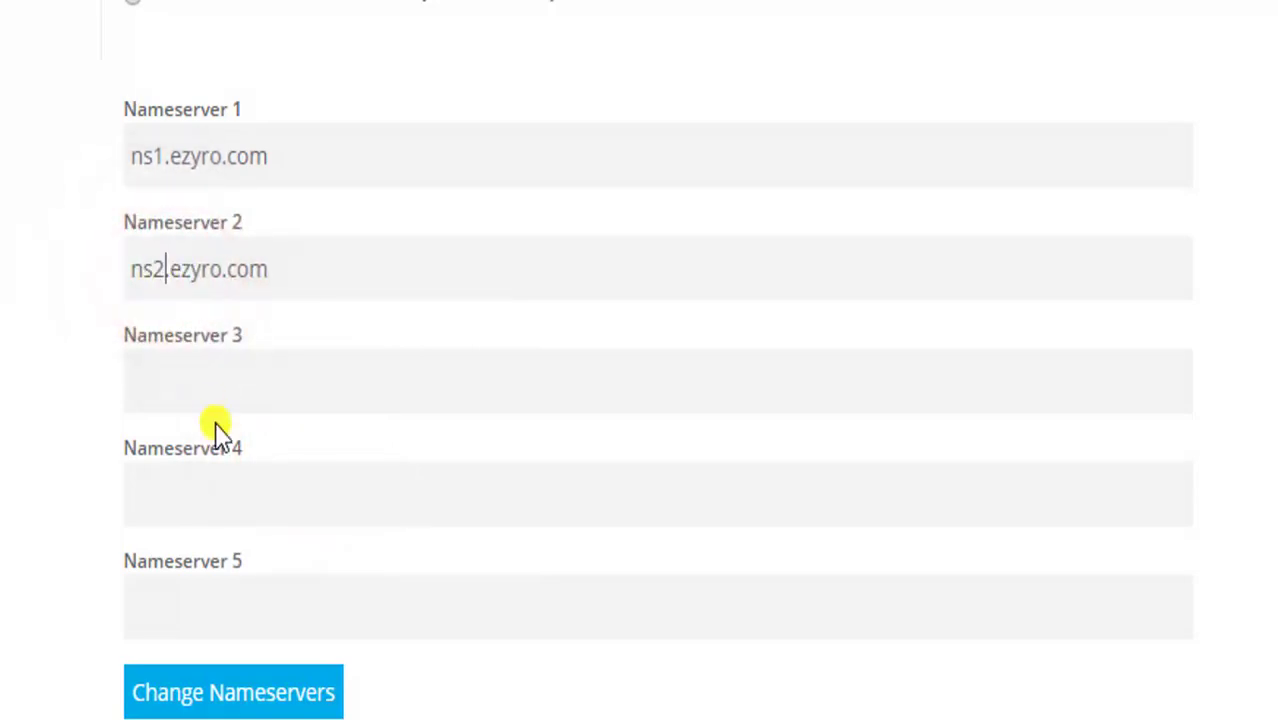
right_click(181, 376)
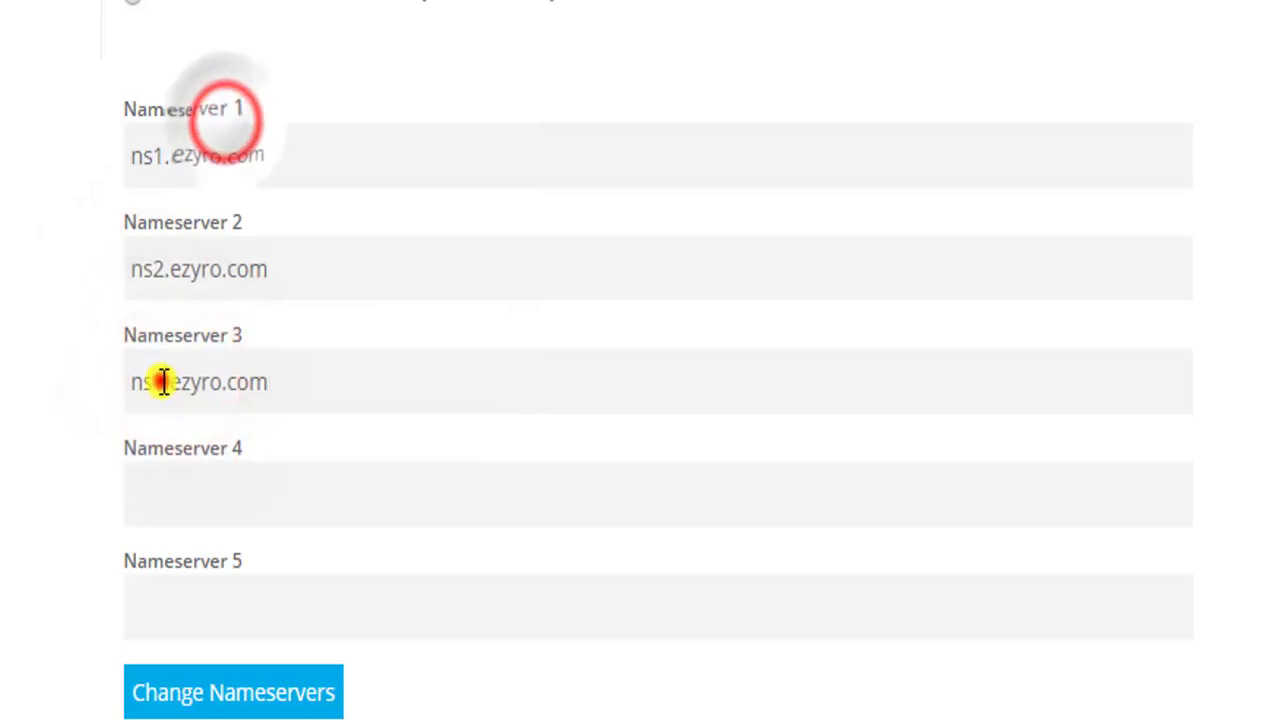
click(163, 381)
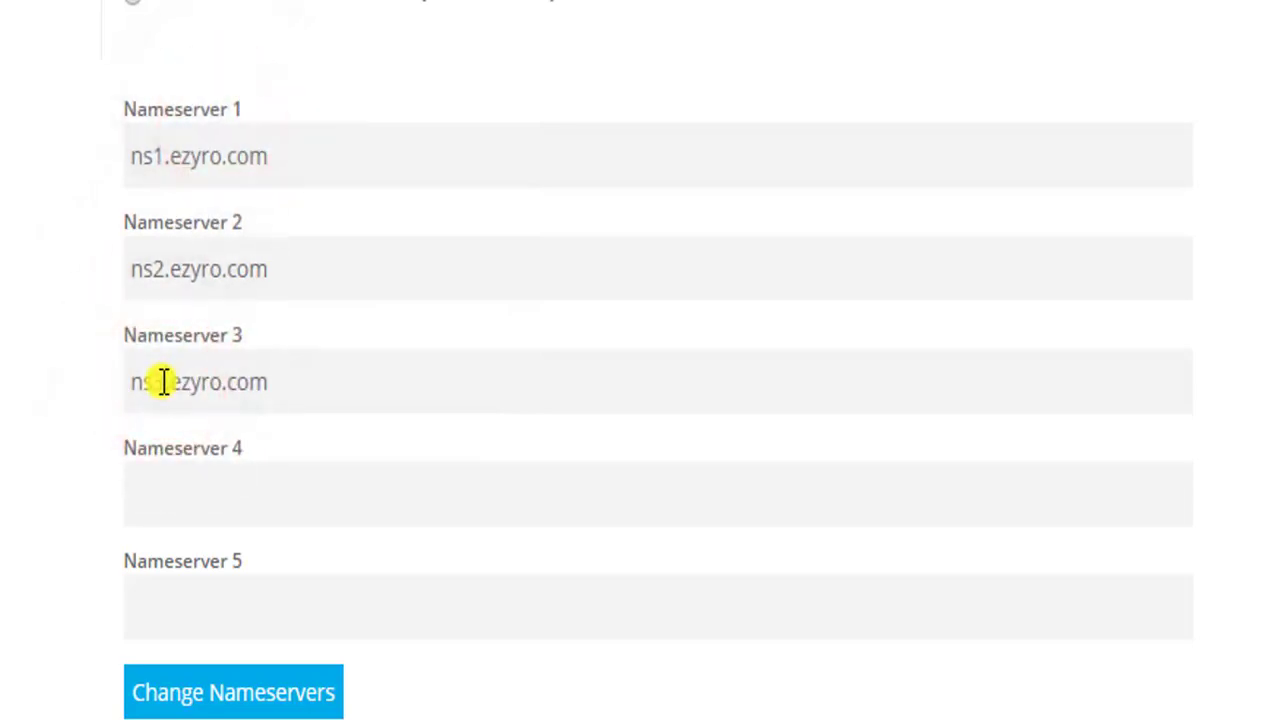
click(208, 485)
right_click(208, 485)
click(276, 221)
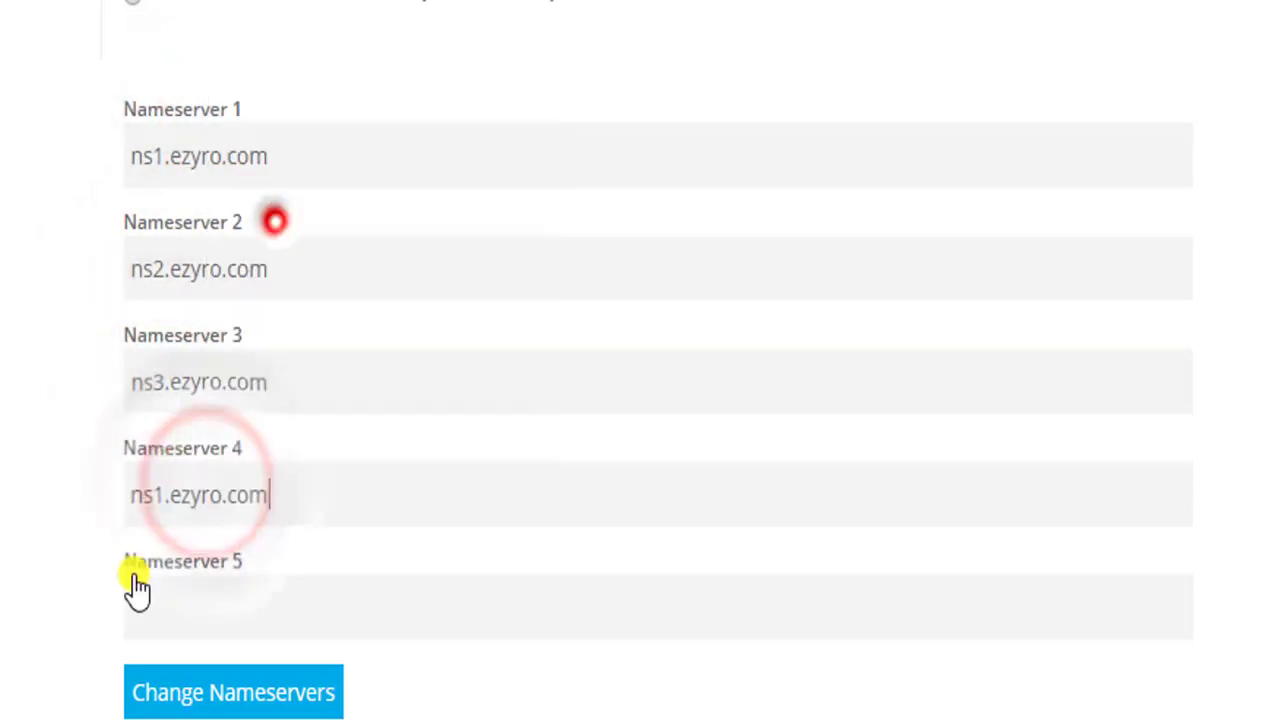
click(159, 496)
key(BackSpace)
text(4)
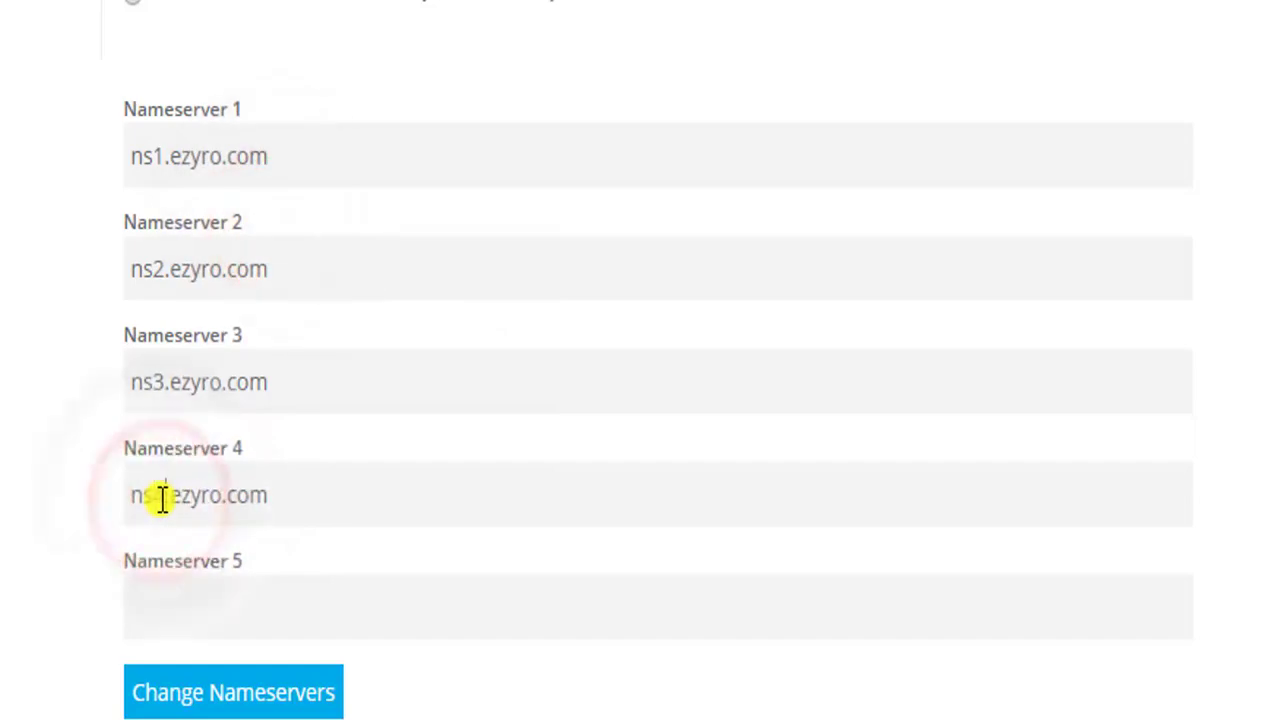
- Set Nameserver 5 to ns5.ezyro.com and save the custom nameservers
click(212, 597)
right_click(212, 597)
click(268, 331)
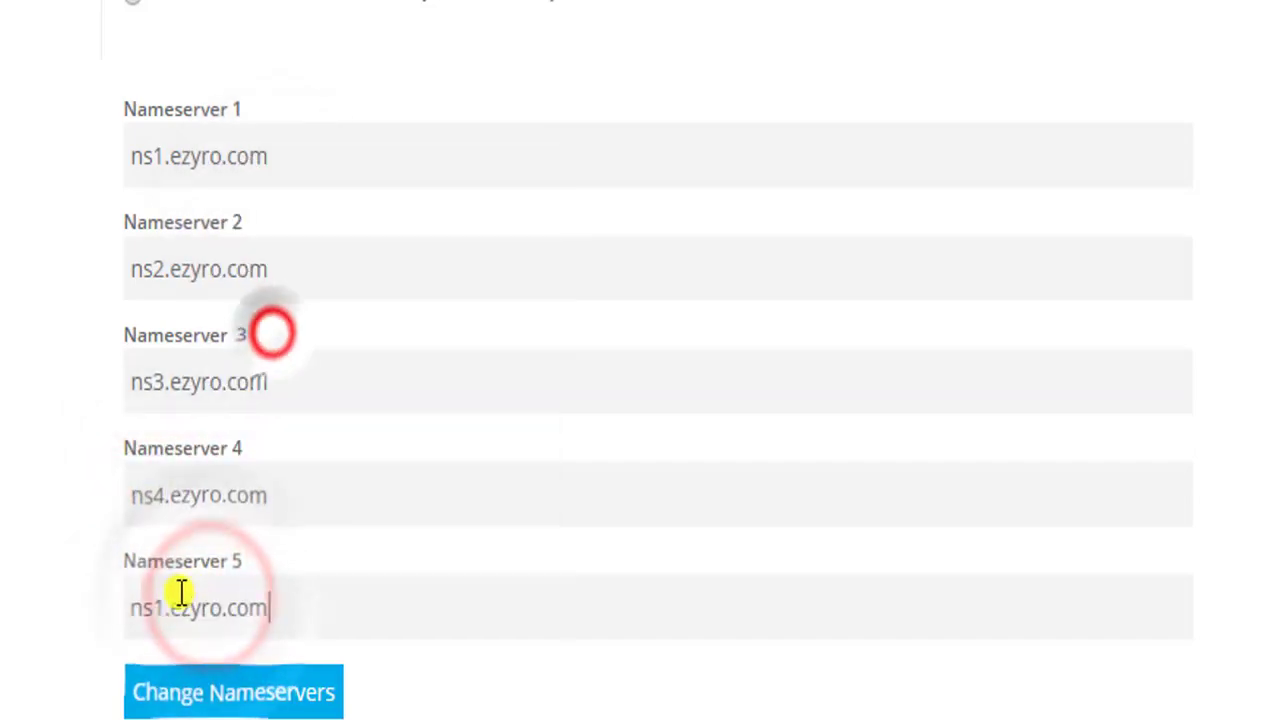
click(163, 608)
key(BackSpace)
text(5)
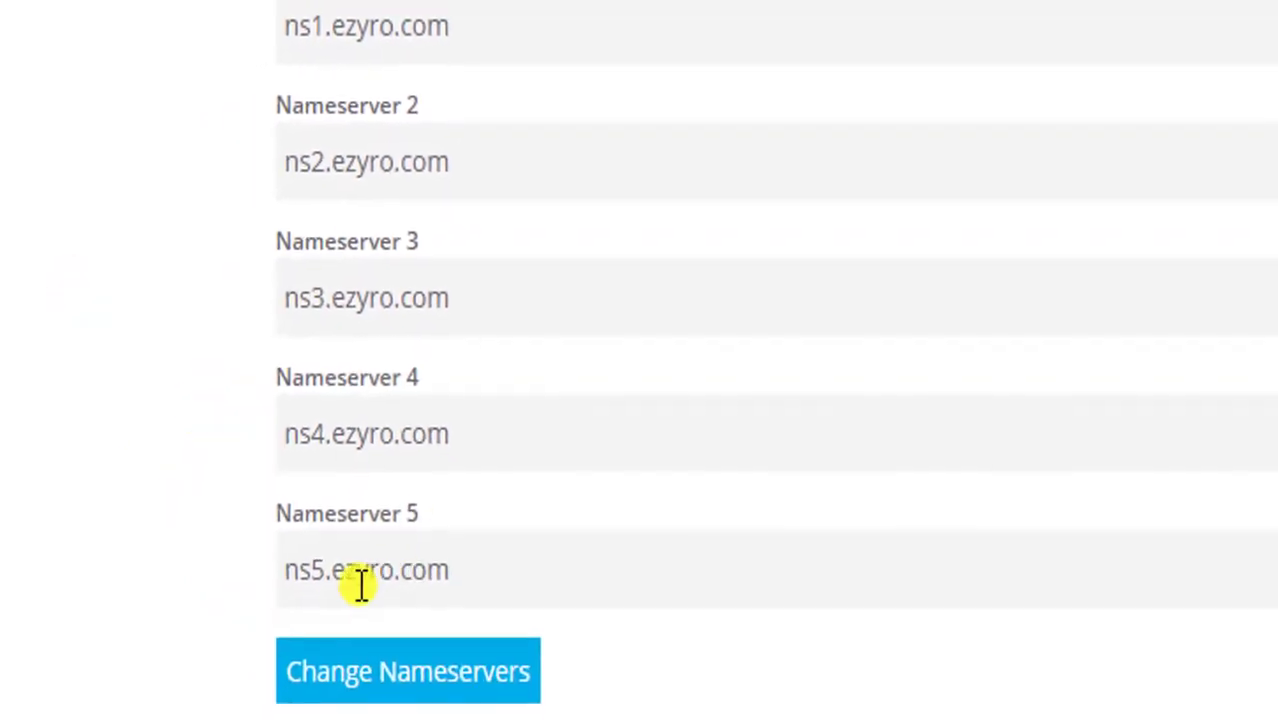
click(395, 668)
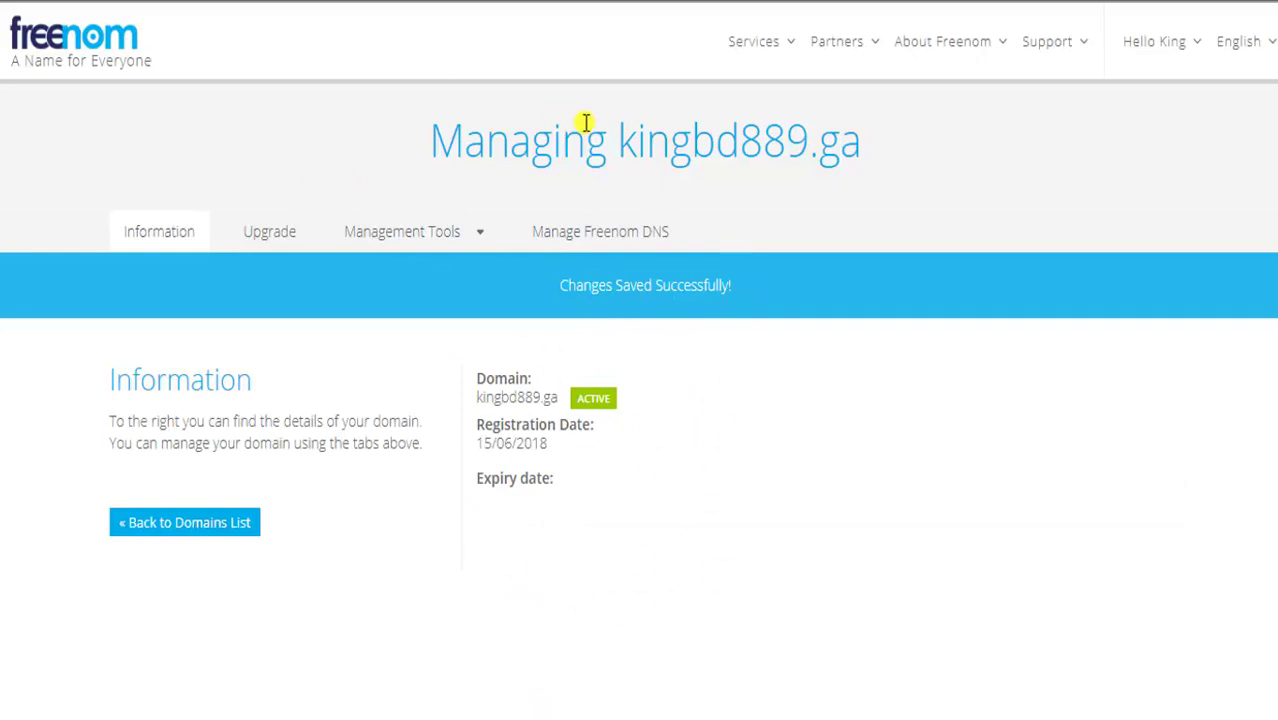
- Copy the domain name kingbd889.ga from the domain page heading
drag(872, 145, 650, 148)
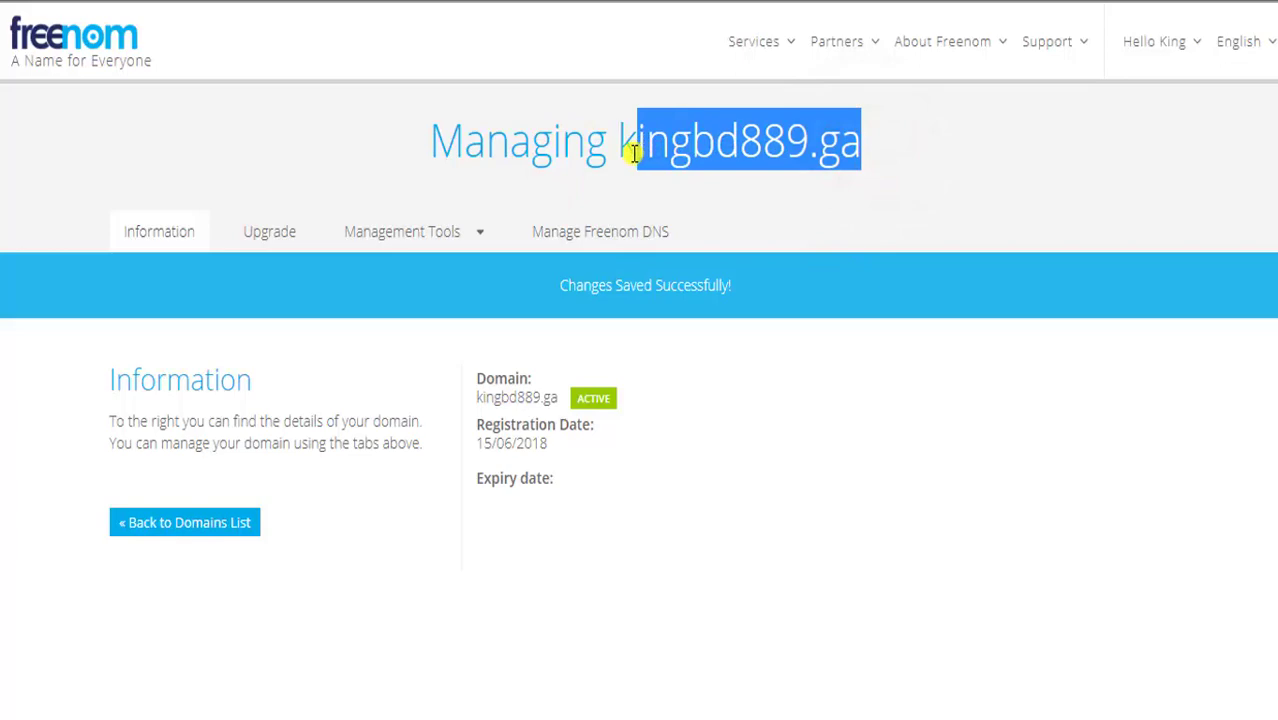
right_click(660, 152)
click(680, 192)
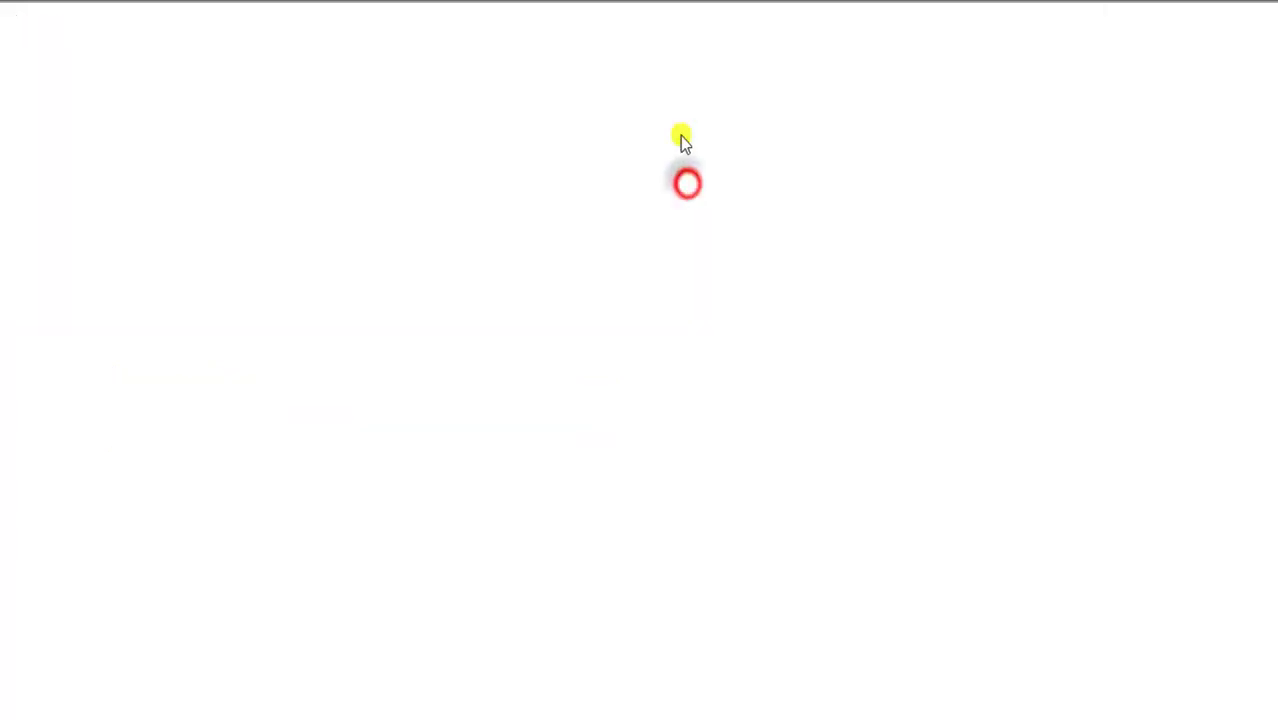
key(ctrl+w)
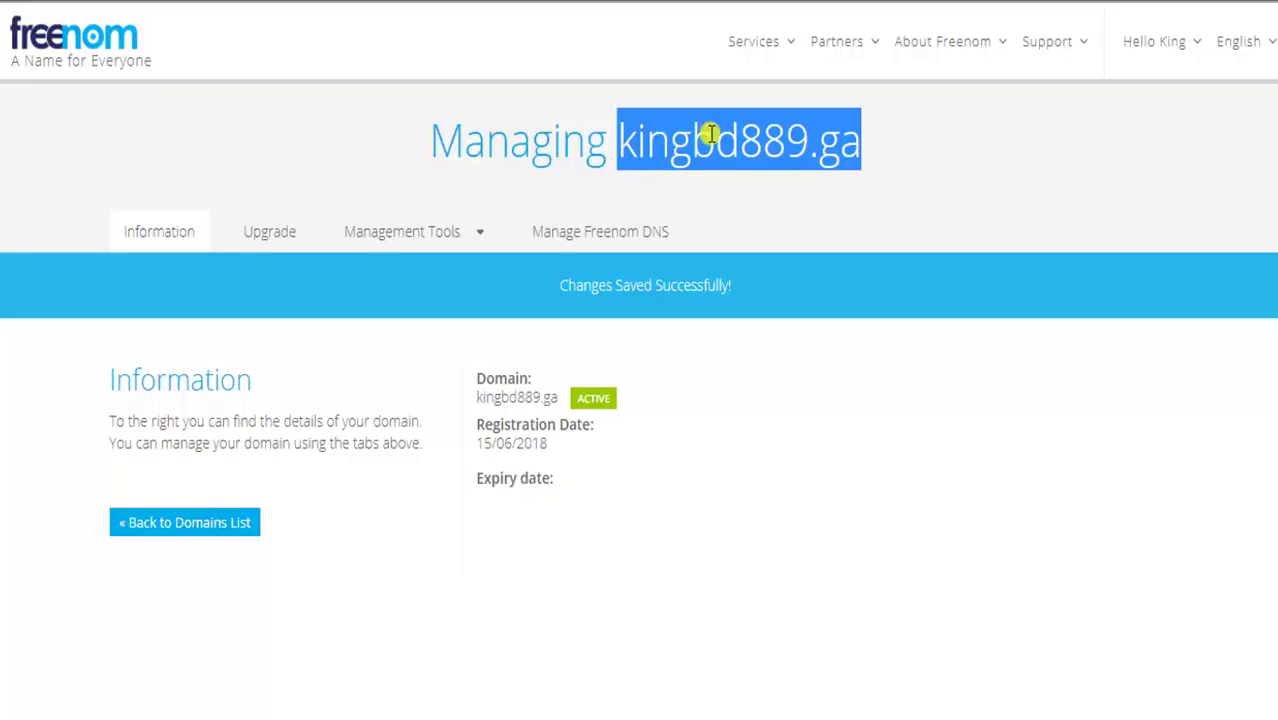
right_click(710, 135)
click(748, 148)
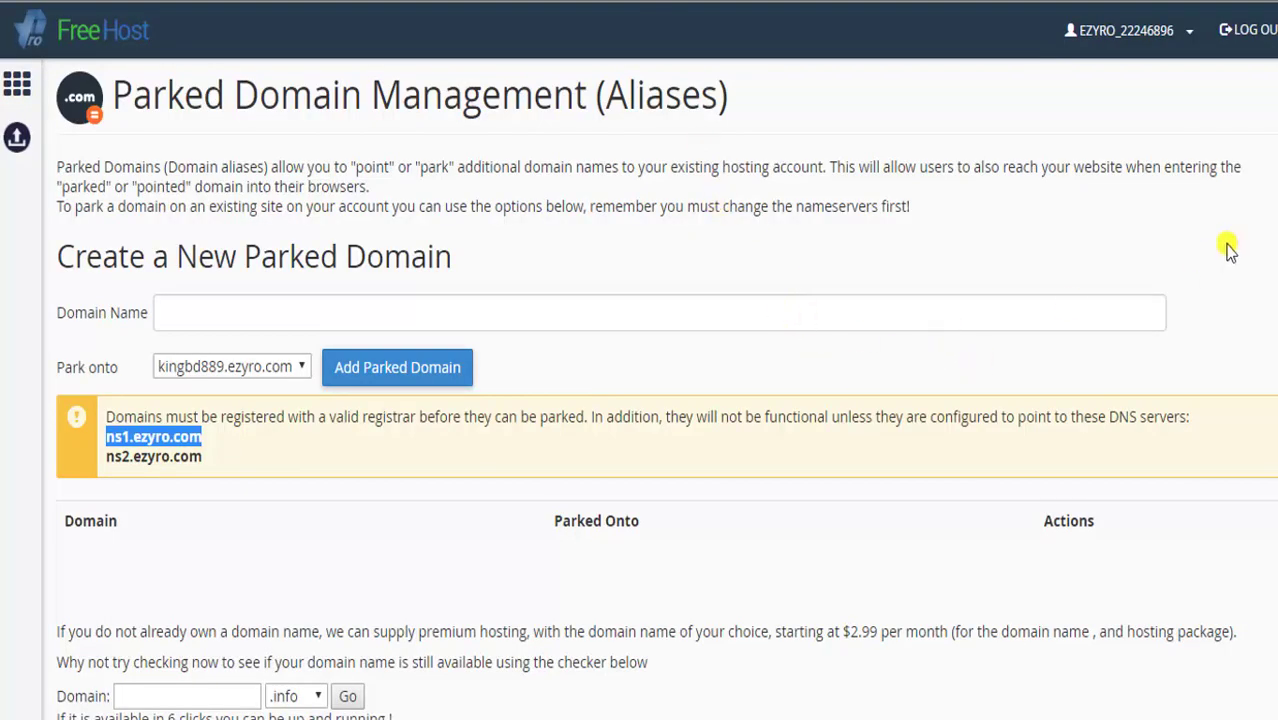
- Paste kingbd889.ga as Domain Name, add it as a parked domain, then go back
scroll(218, 295, down, 1)
scroll(218, 295, up, 1)
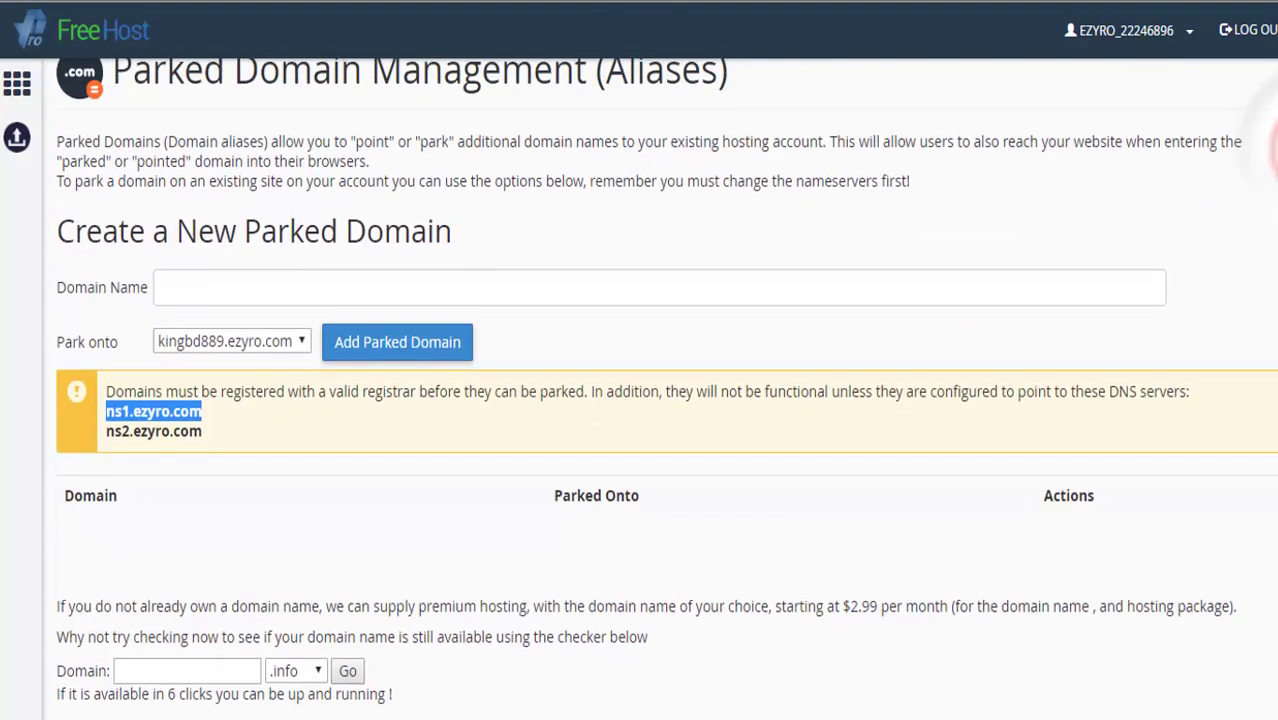
click(225, 316)
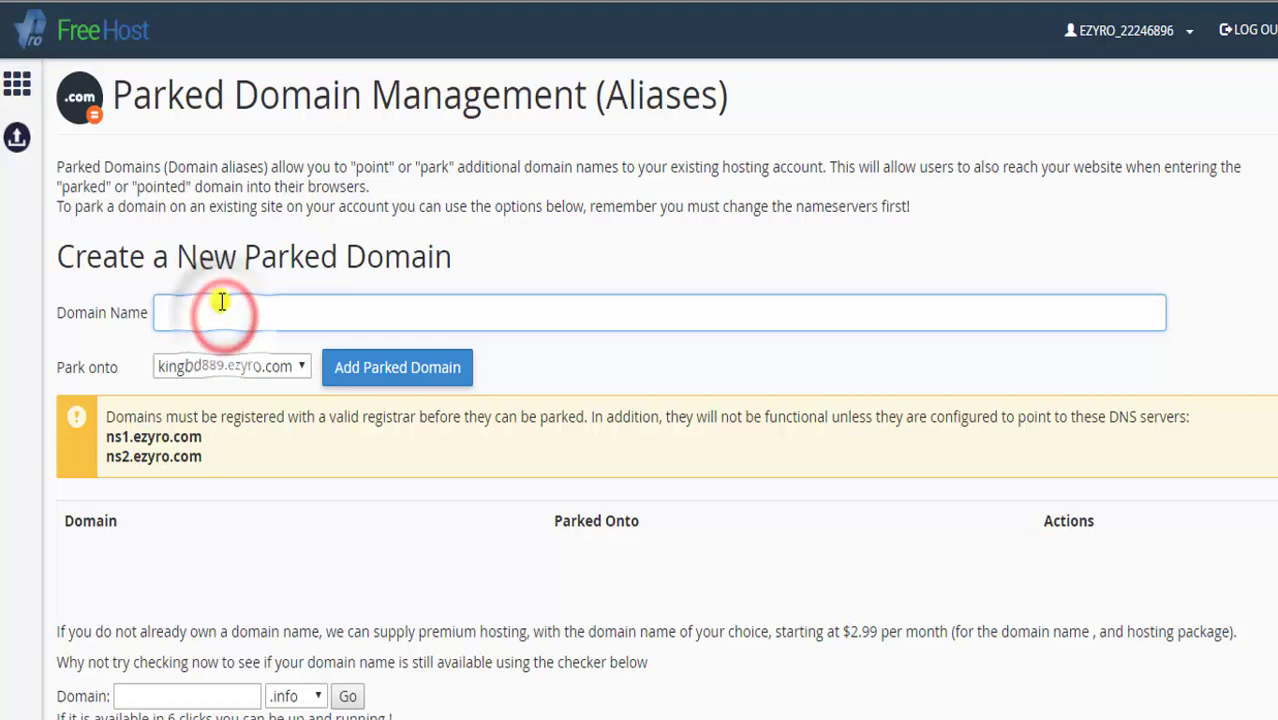
right_click(221, 304)
click(268, 438)
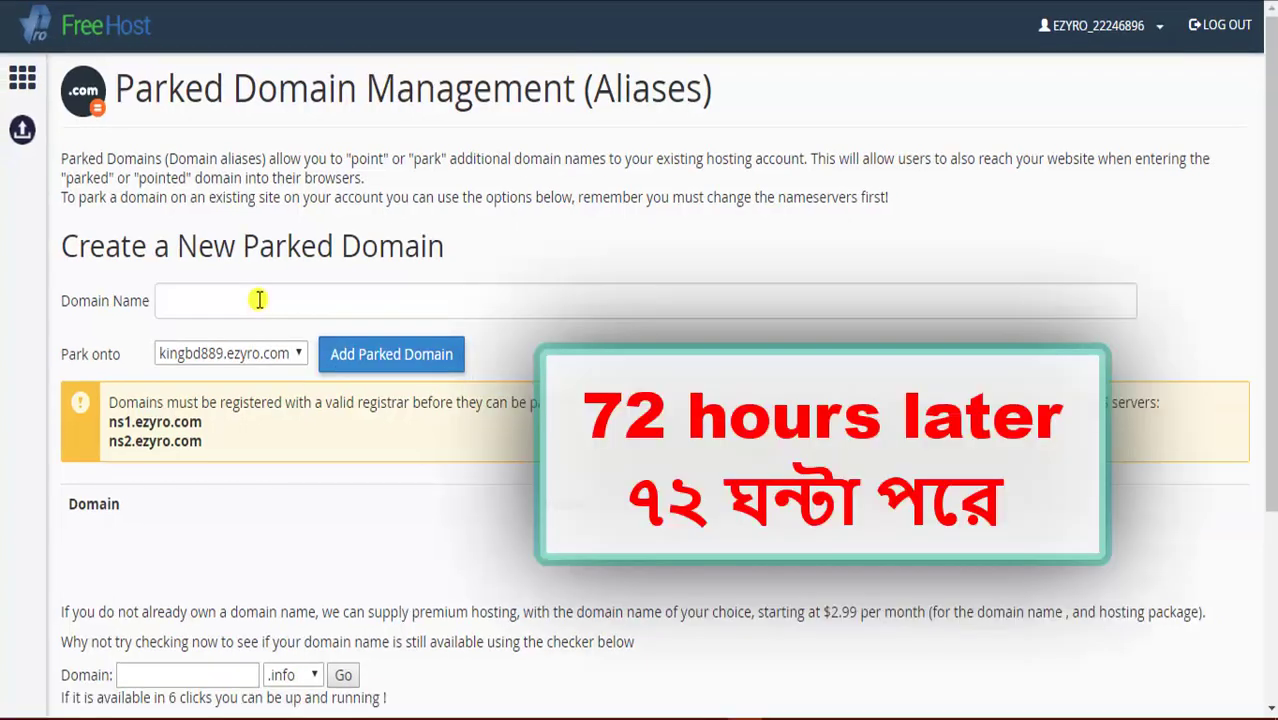
right_click(259, 300)
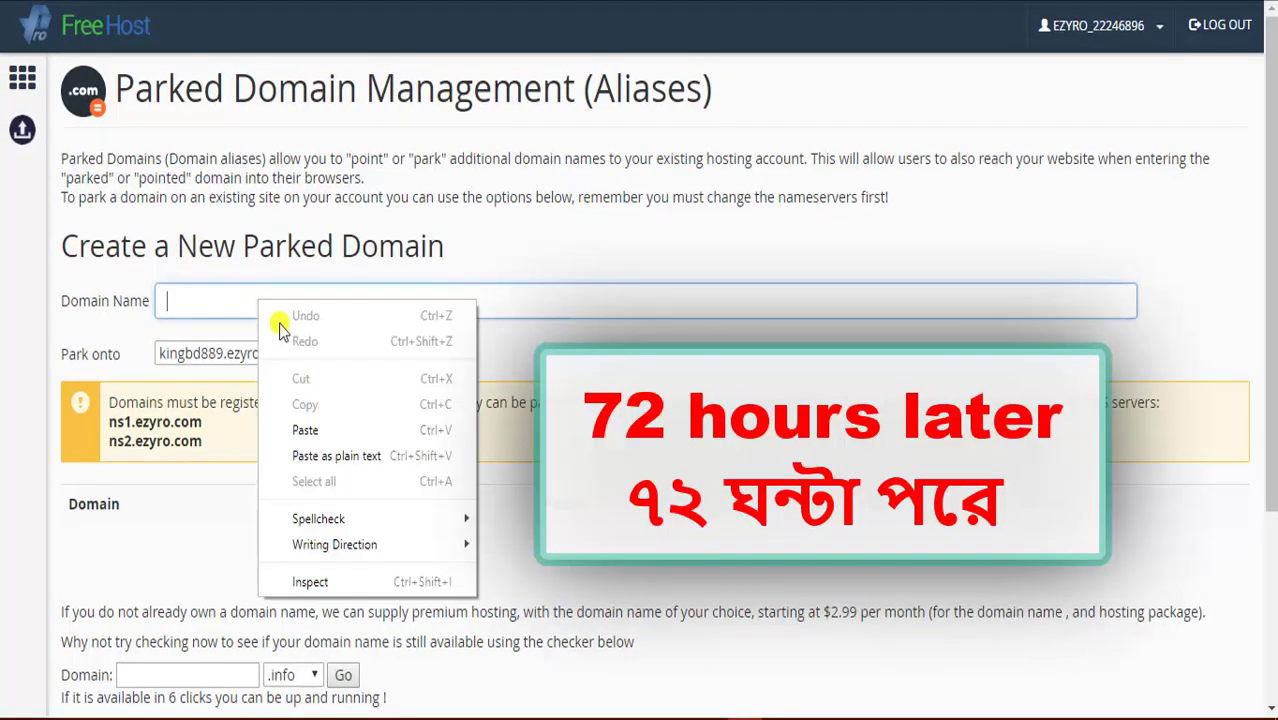
click(303, 430)
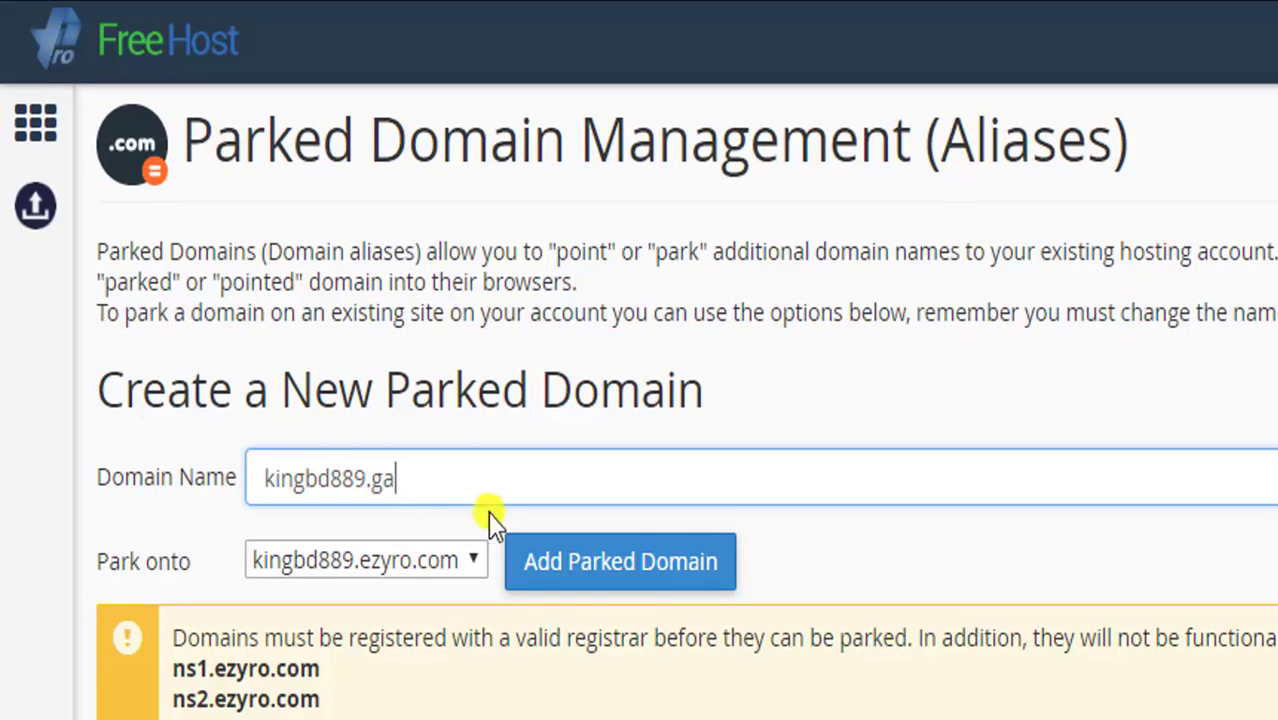
click(613, 565)
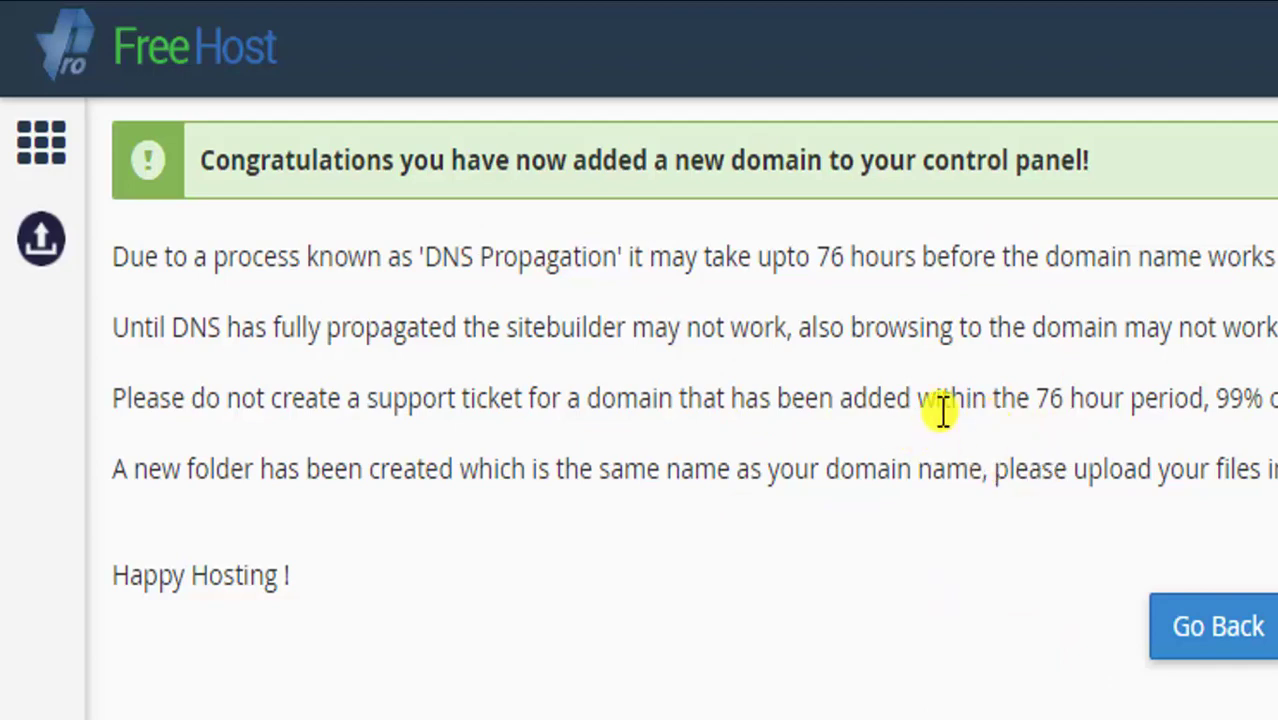
double_click(830, 256)
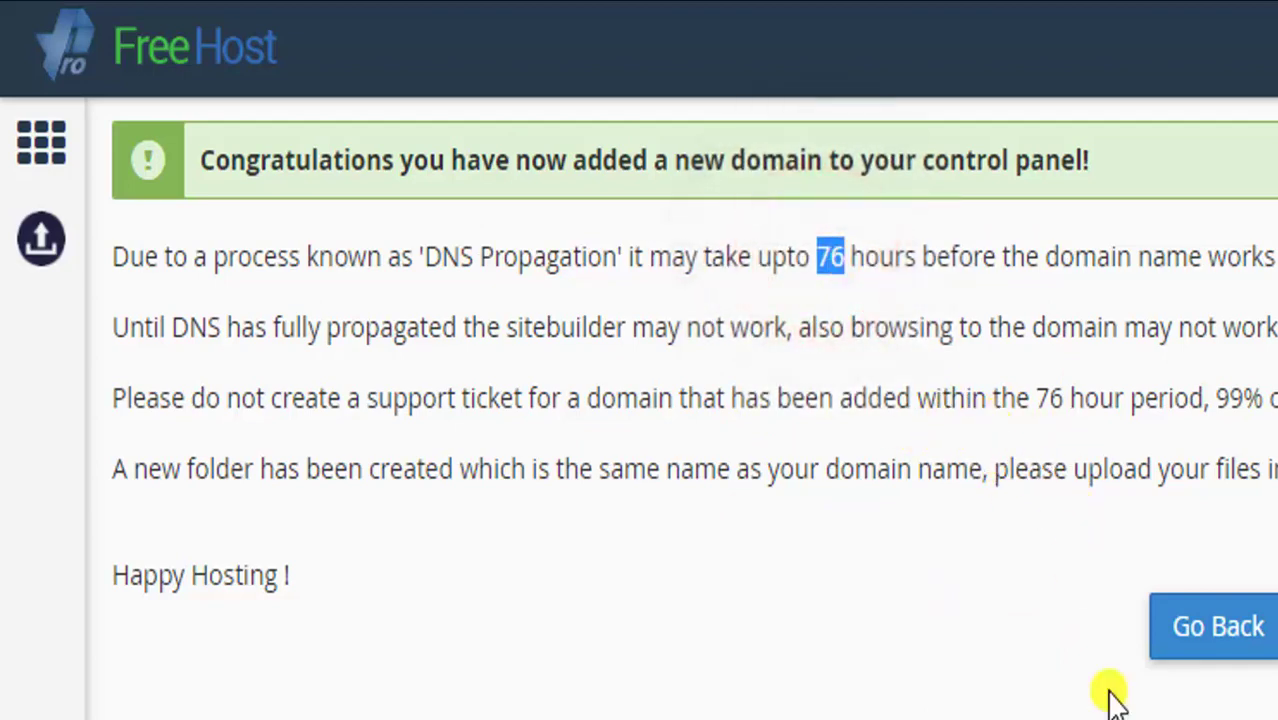
click(1238, 640)
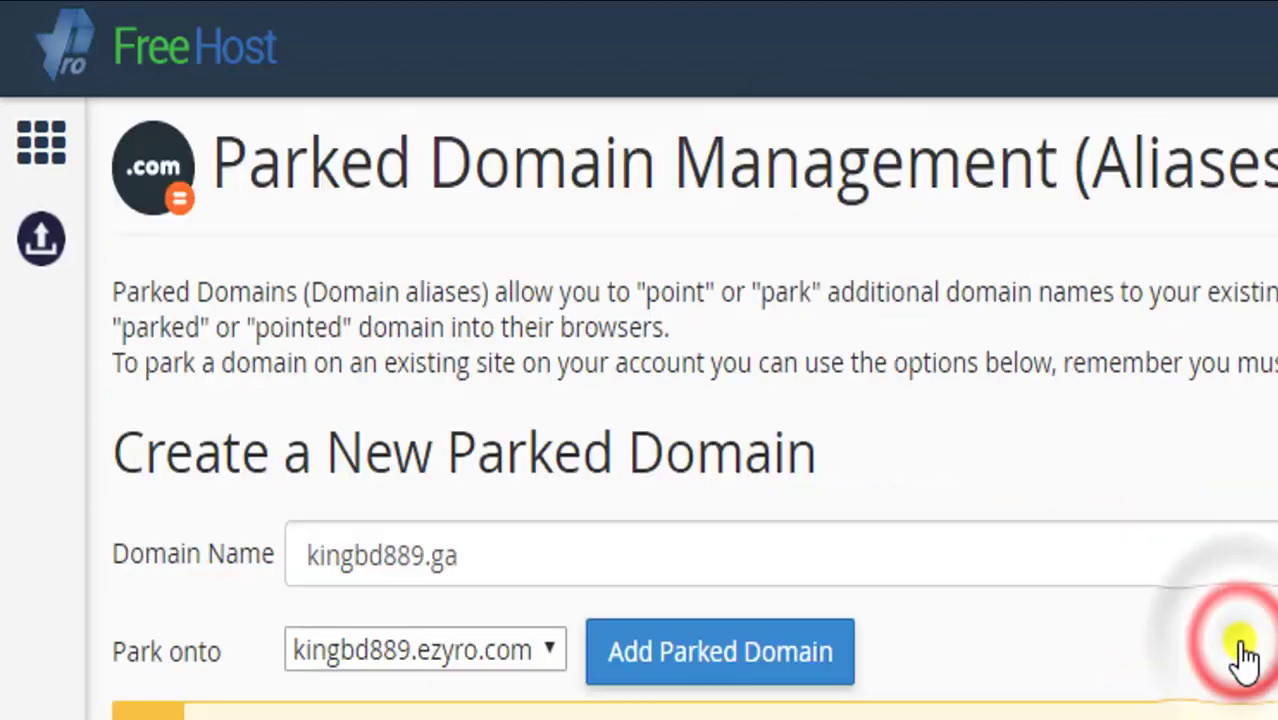
- From the dashboard home, open Softaculous Apps Installer in the Software section
click(30, 125)
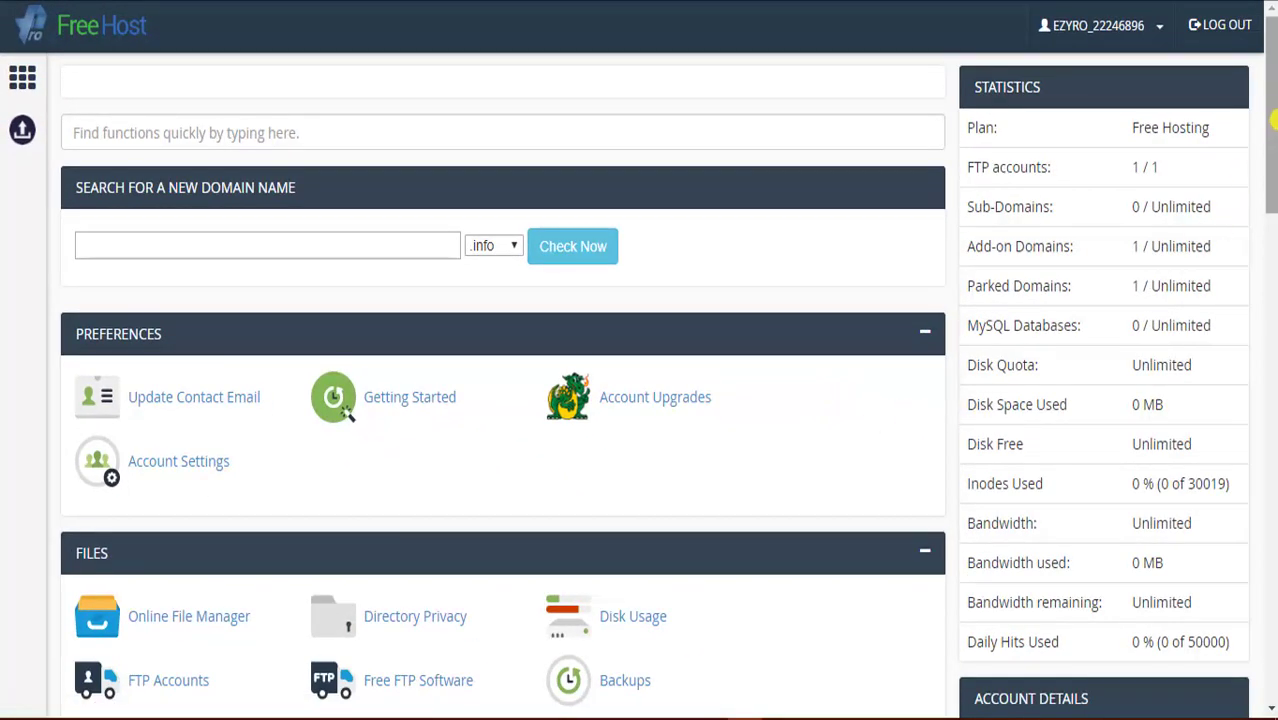
scroll(1272, 103, down, 4)
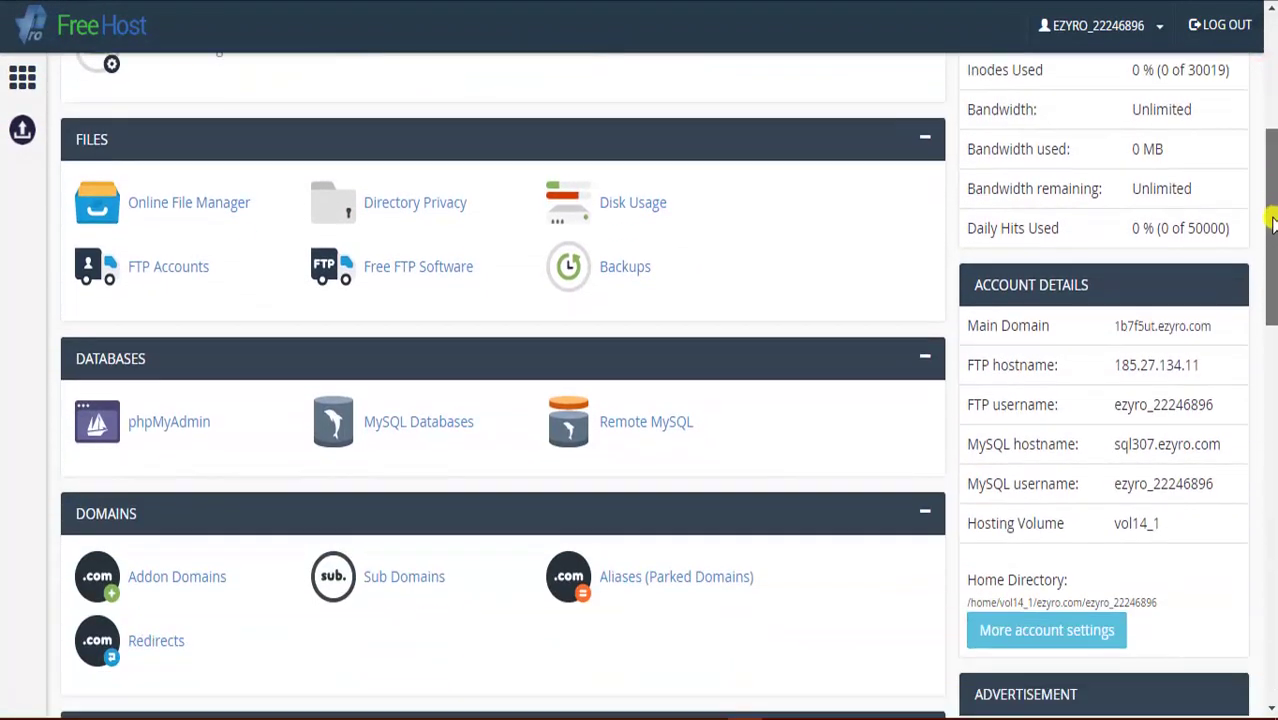
drag(1272, 222, 1267, 457)
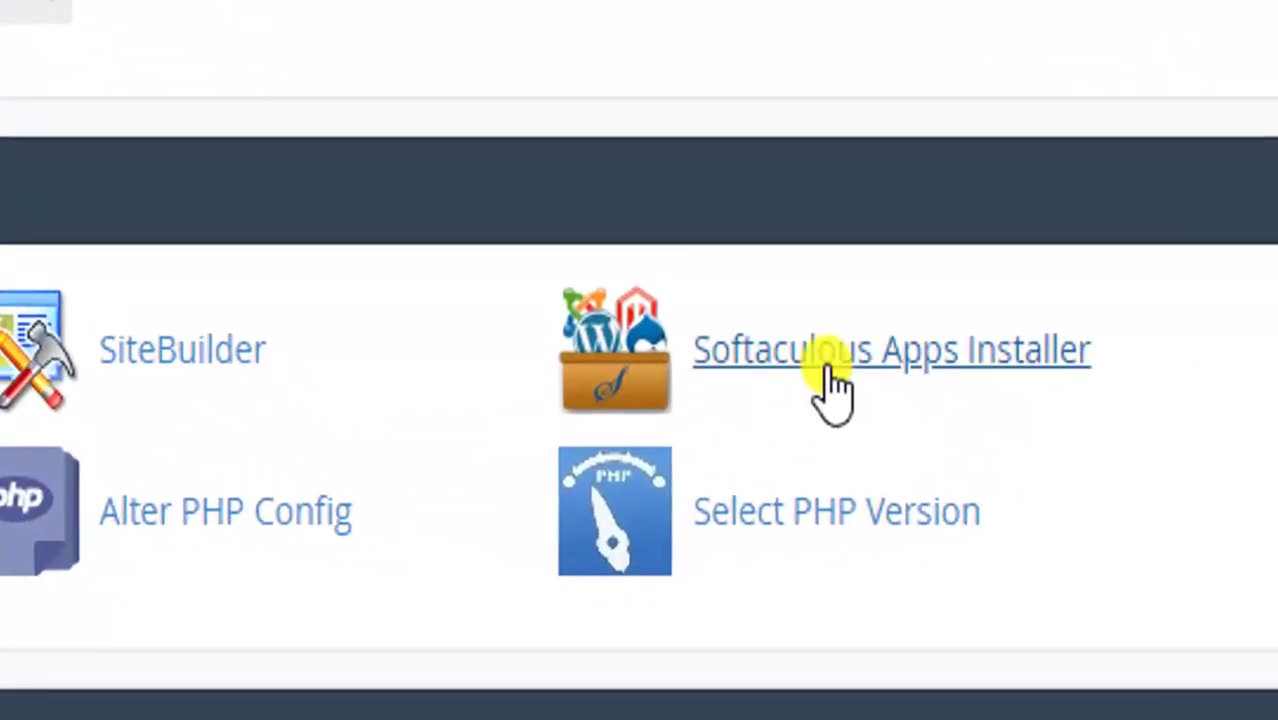
click(785, 385)
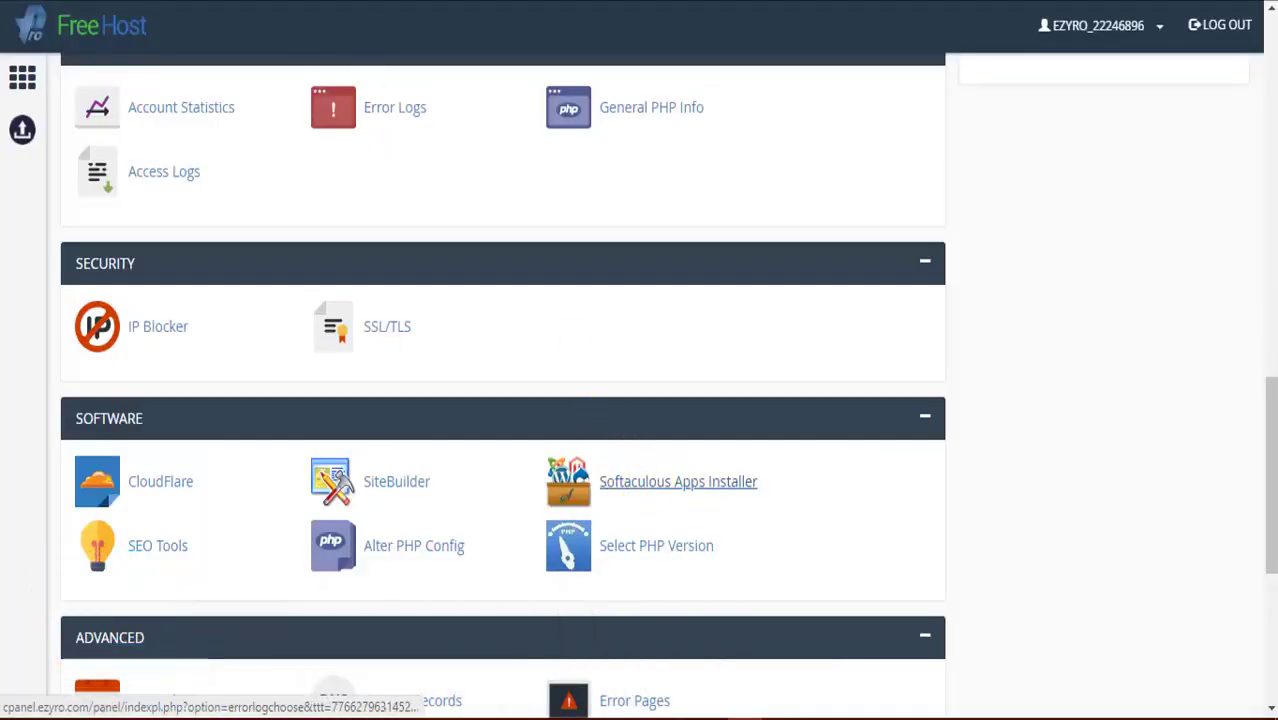
click(678, 481)
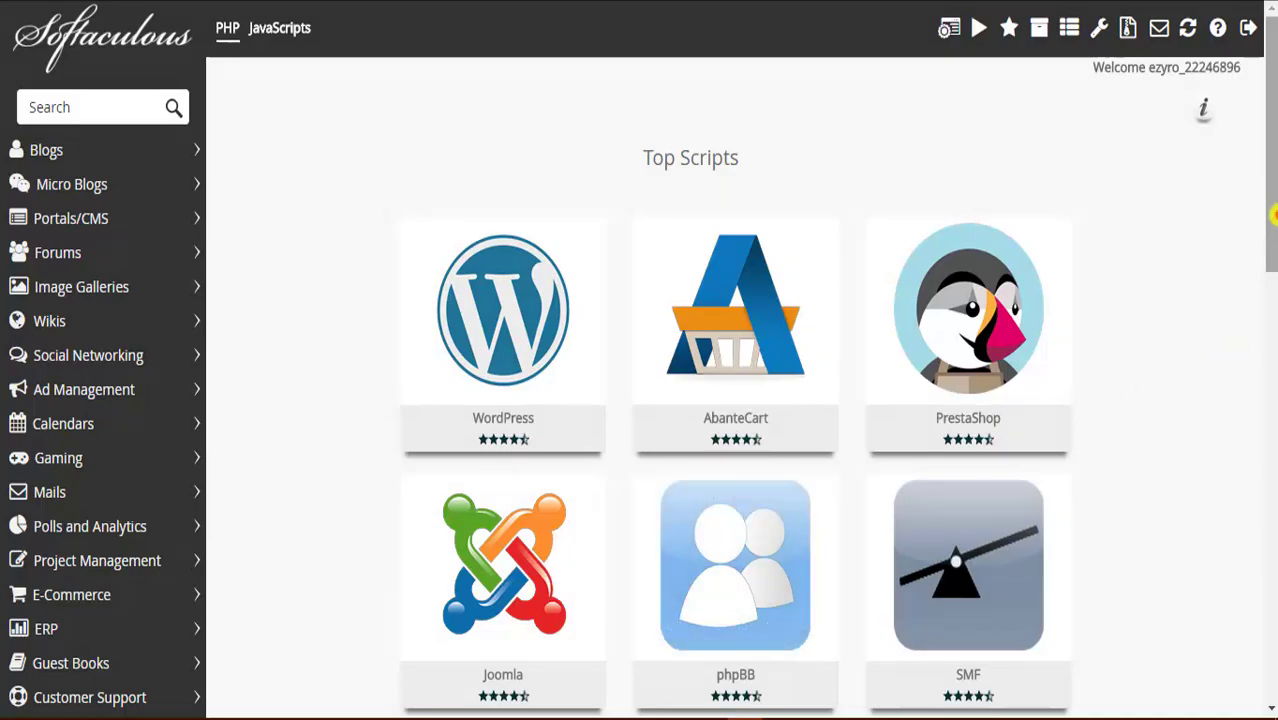
drag(1270, 213, 1245, 140)
mouse_move(485, 405)
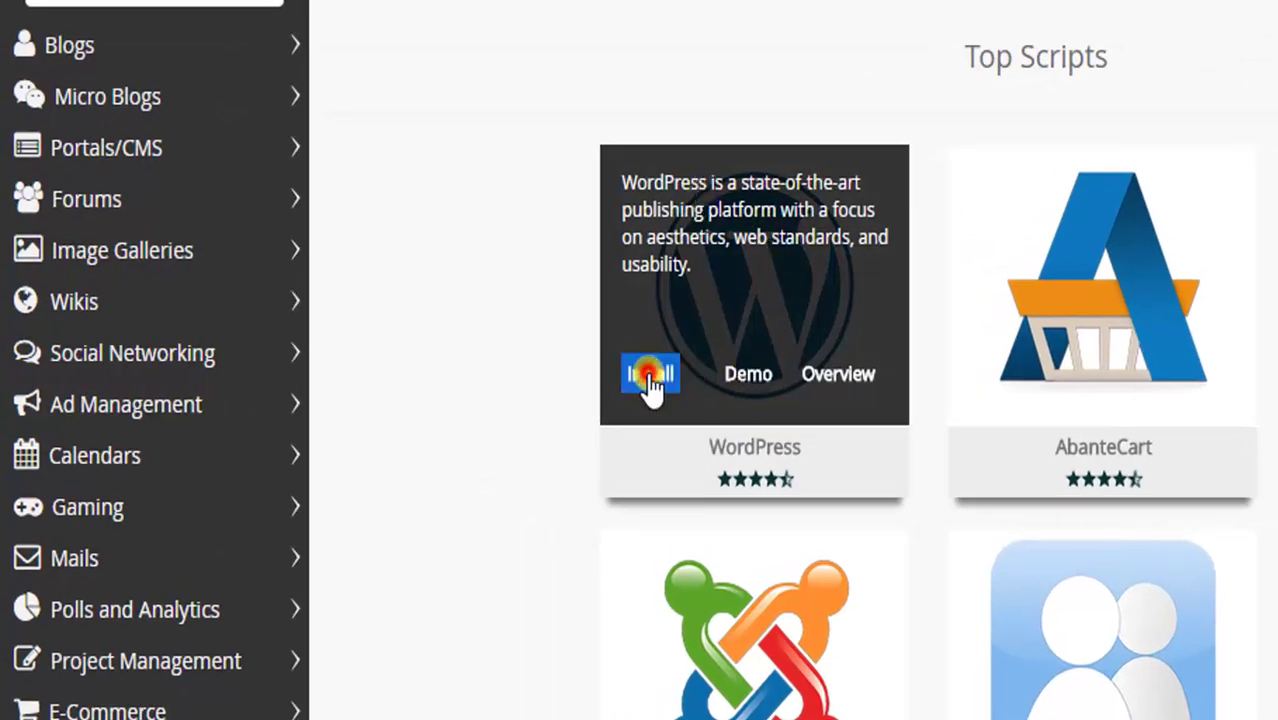
click(650, 378)
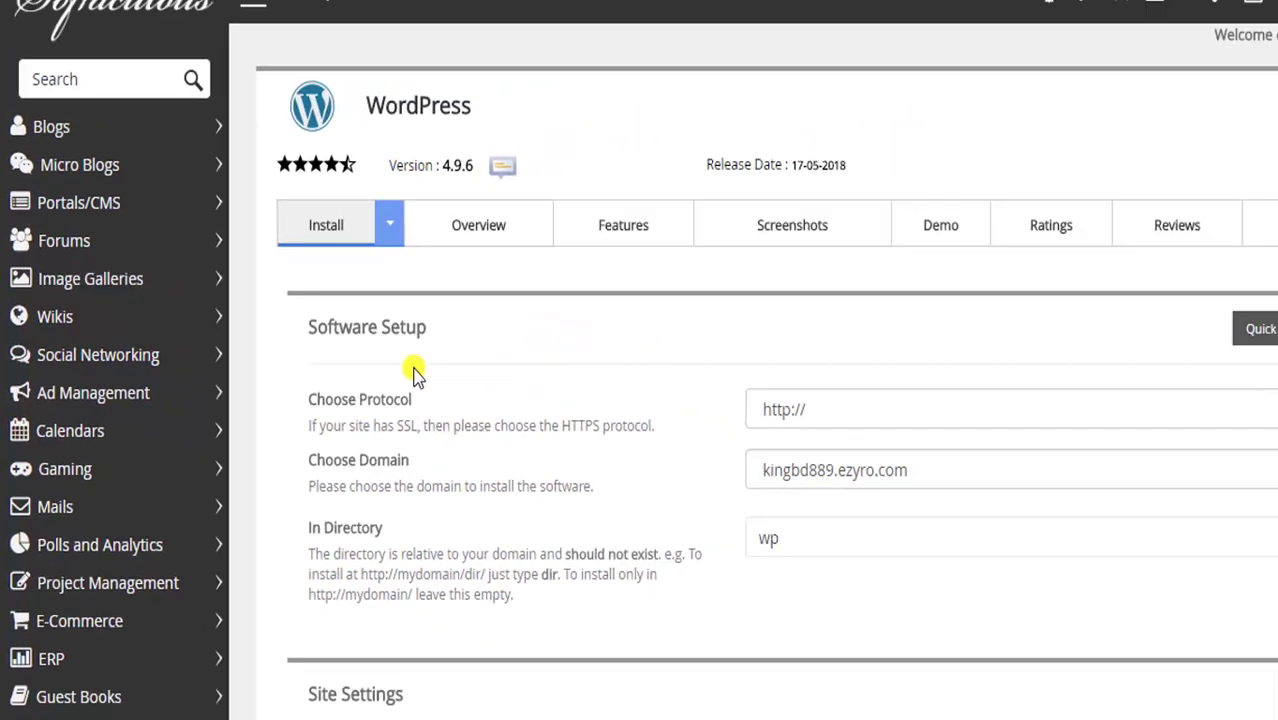
drag(1268, 190, 1270, 244)
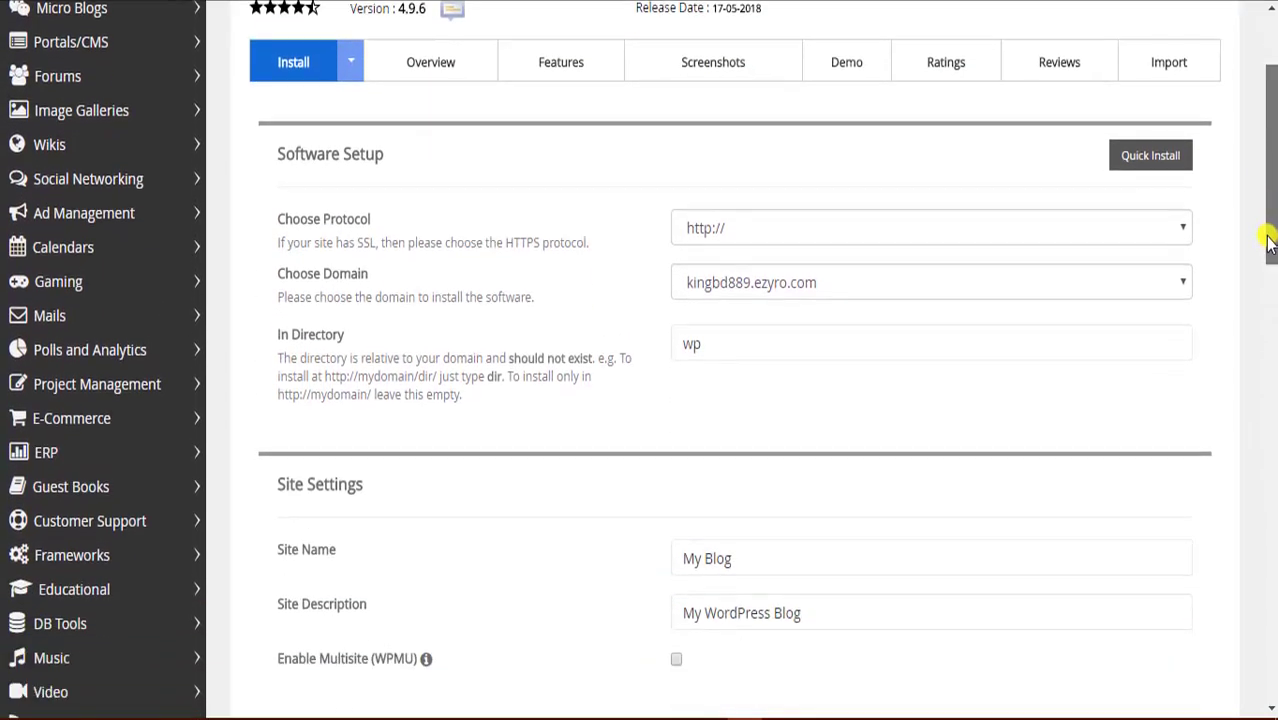
click(769, 243)
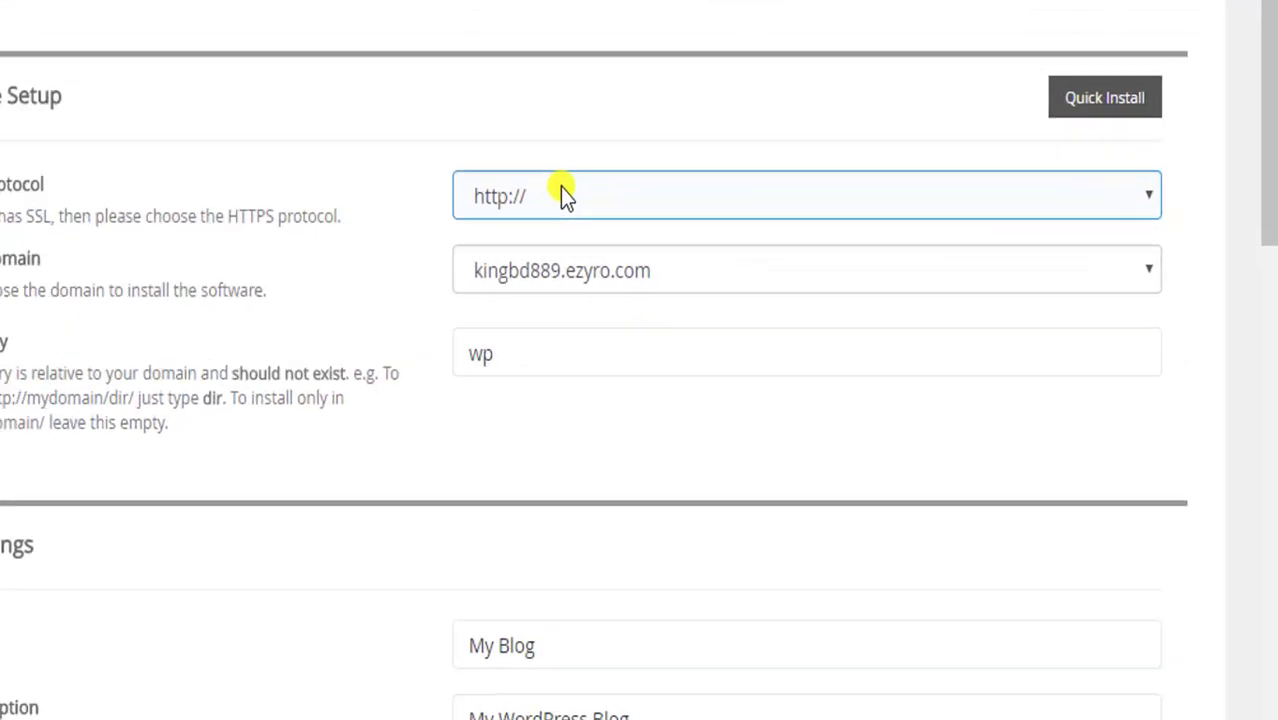
click(663, 162)
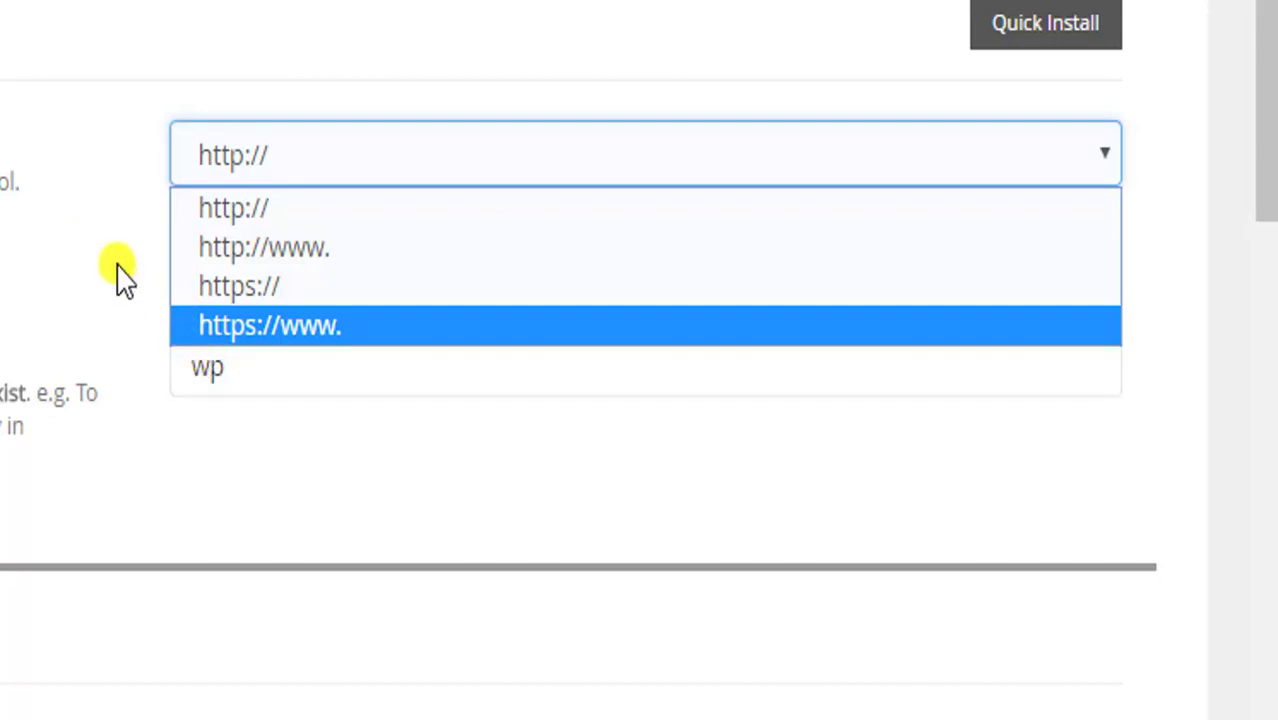
click(100, 207)
click(306, 160)
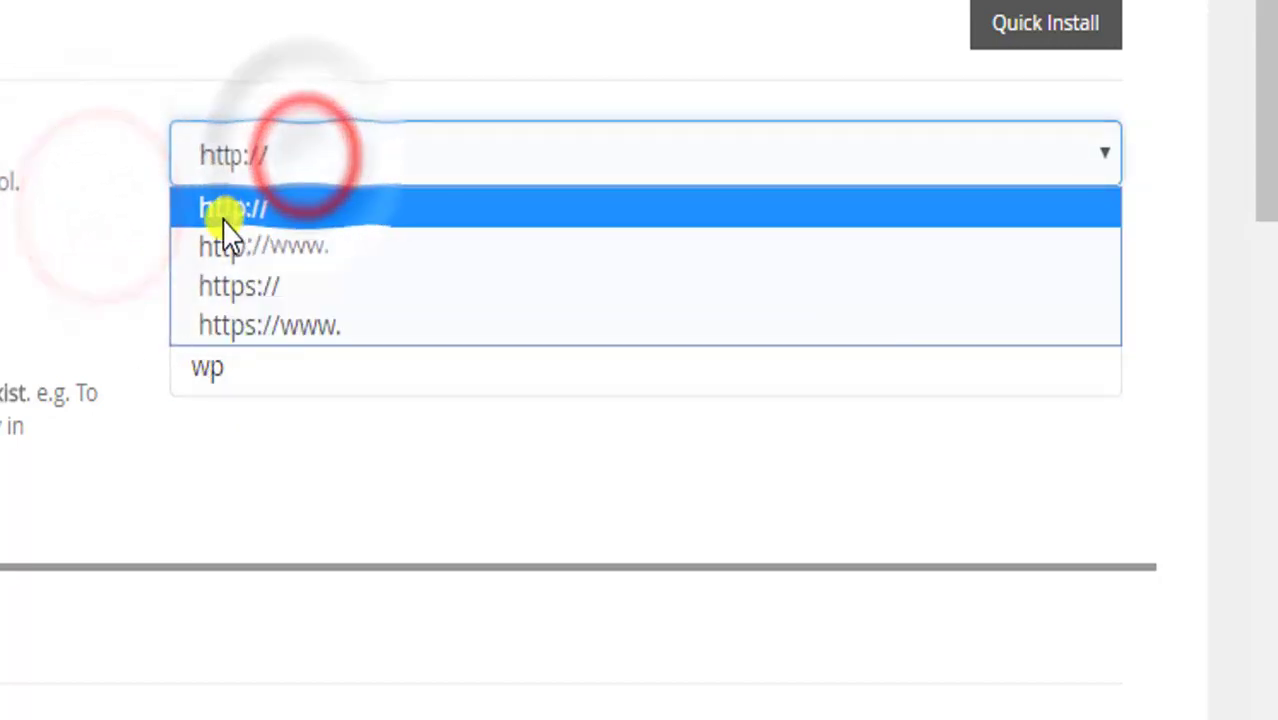
click(341, 215)
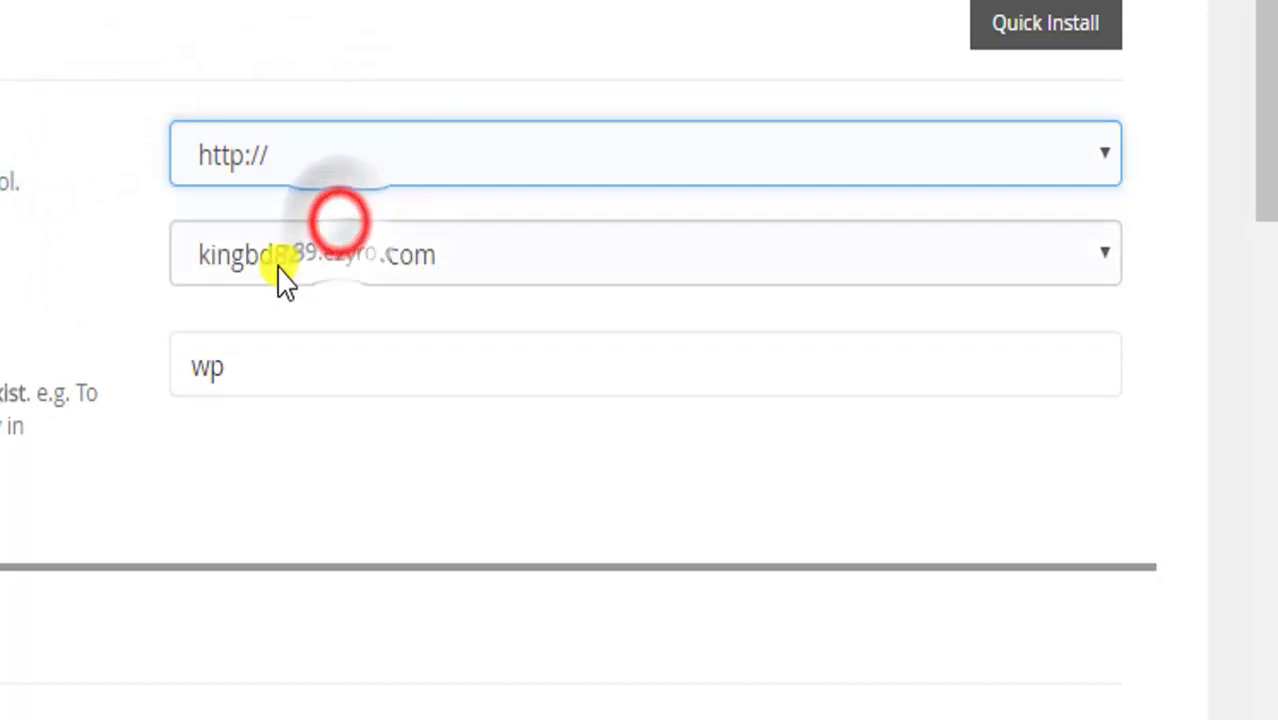
- Choose kingbd889.ga as the install domain and clear the default 'wp' directory
click(640, 266)
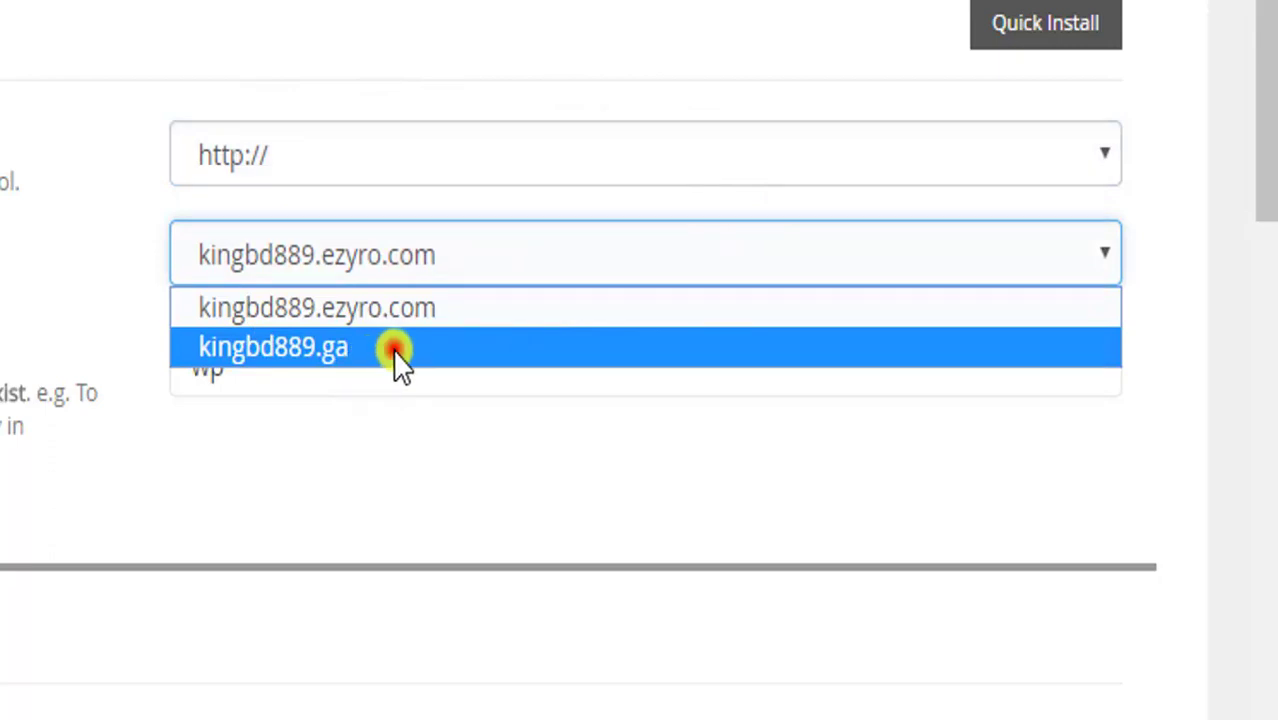
click(397, 350)
click(437, 262)
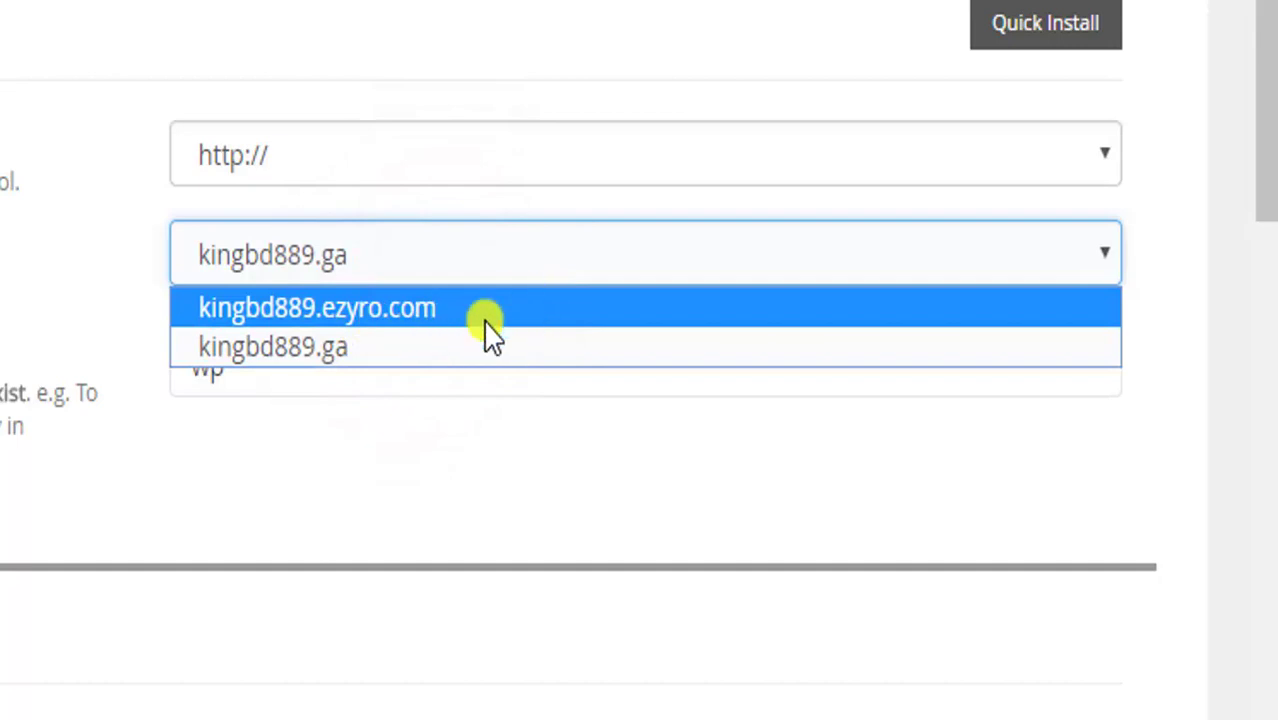
click(314, 350)
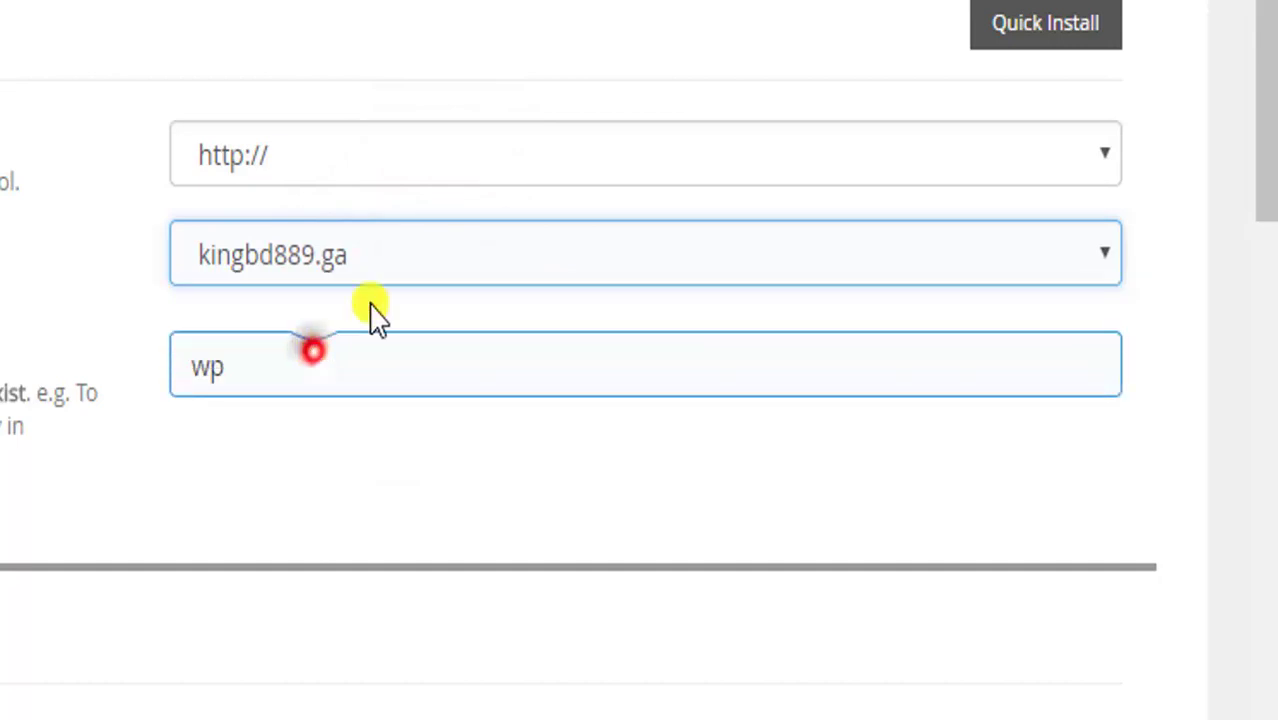
click(260, 379)
key(BackSpace)
key(BackSpace)
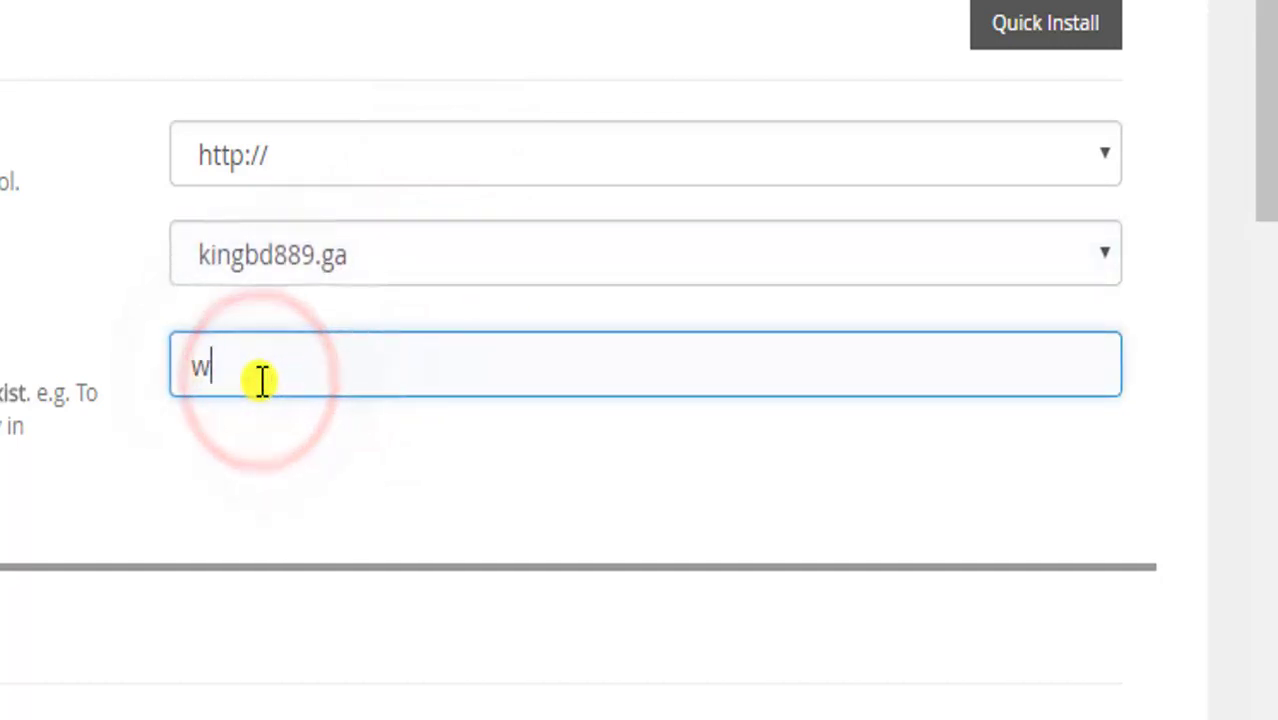
click(121, 293)
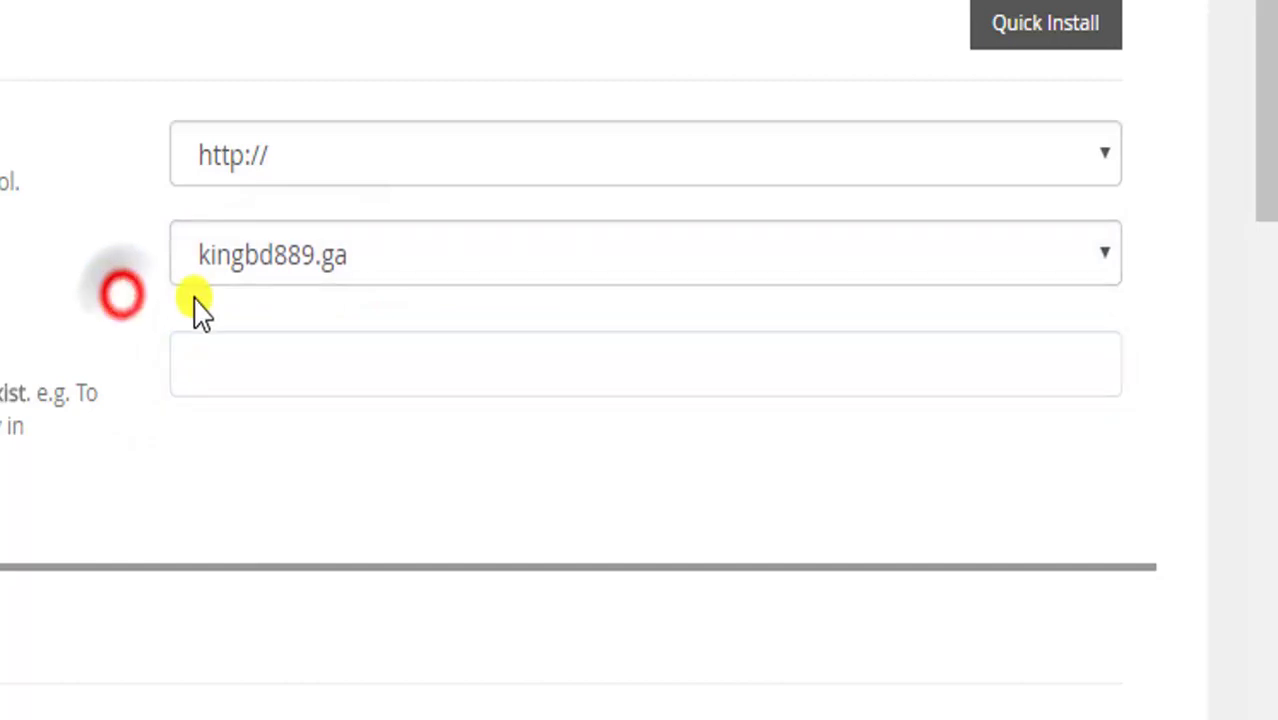
click(338, 308)
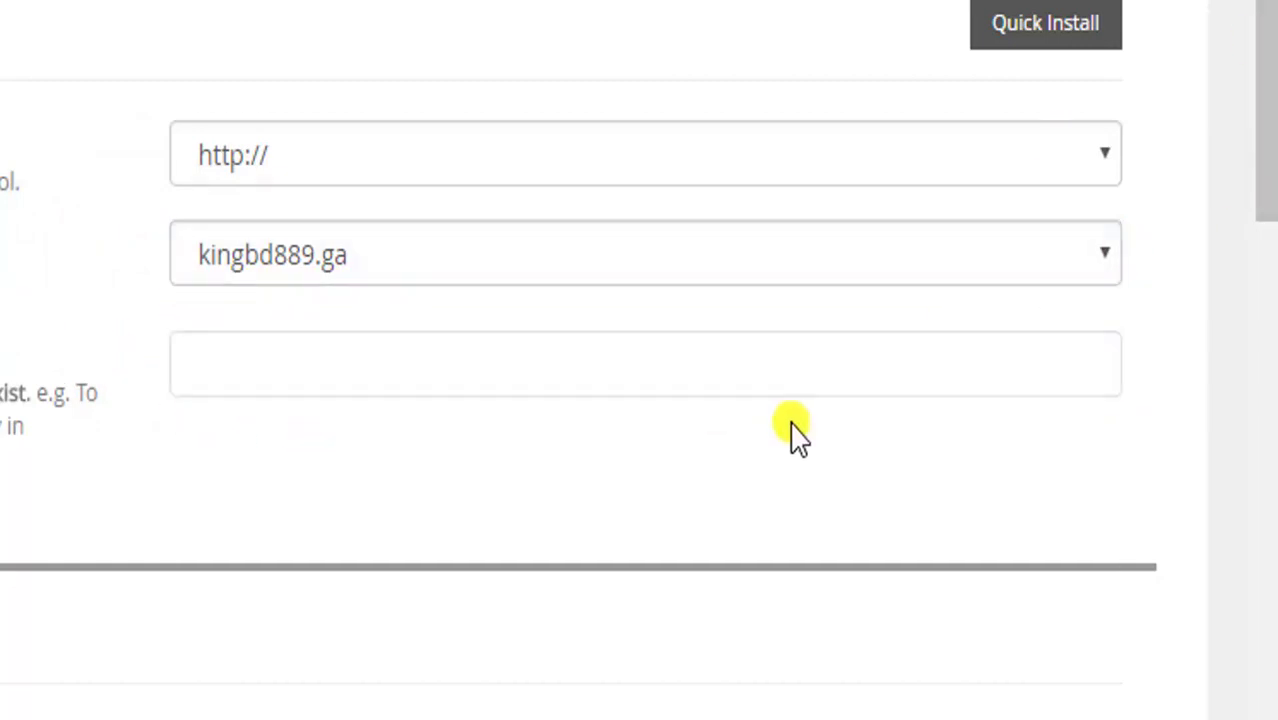
drag(1262, 45, 1264, 168)
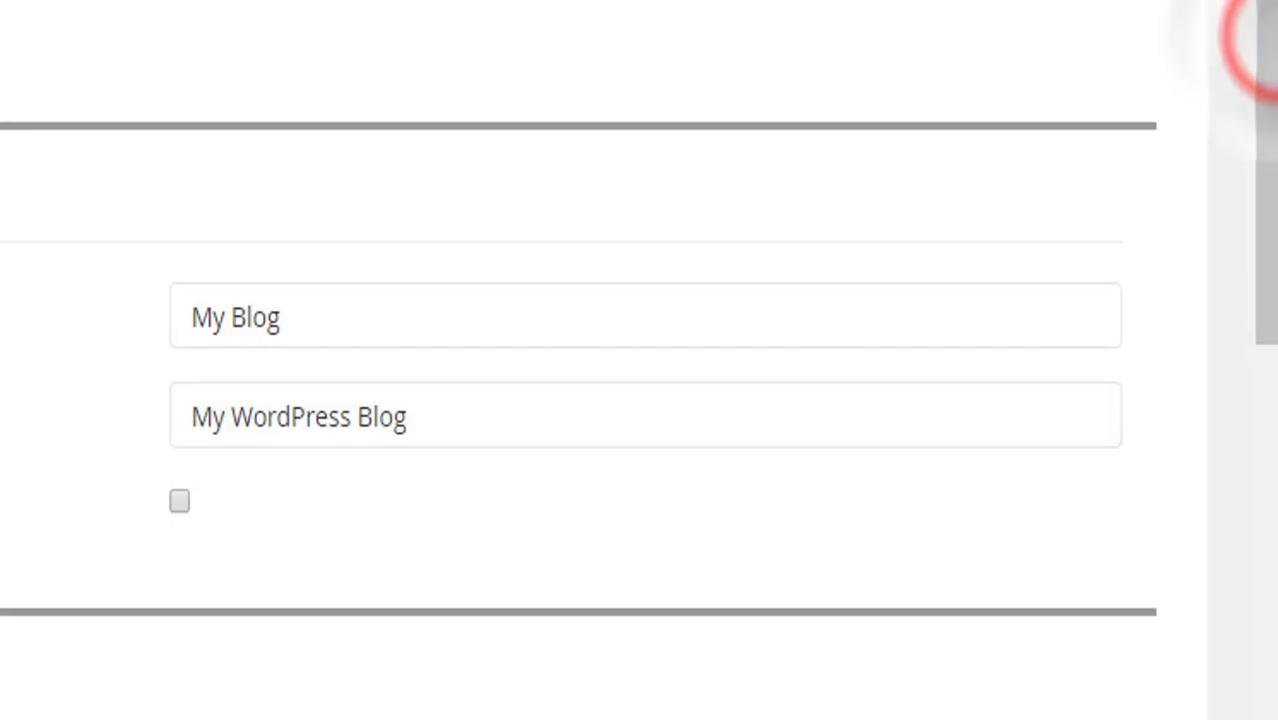
- Replace the default site details, setting the site description to 'all ifo'
click(276, 320)
triple_click(325, 316)
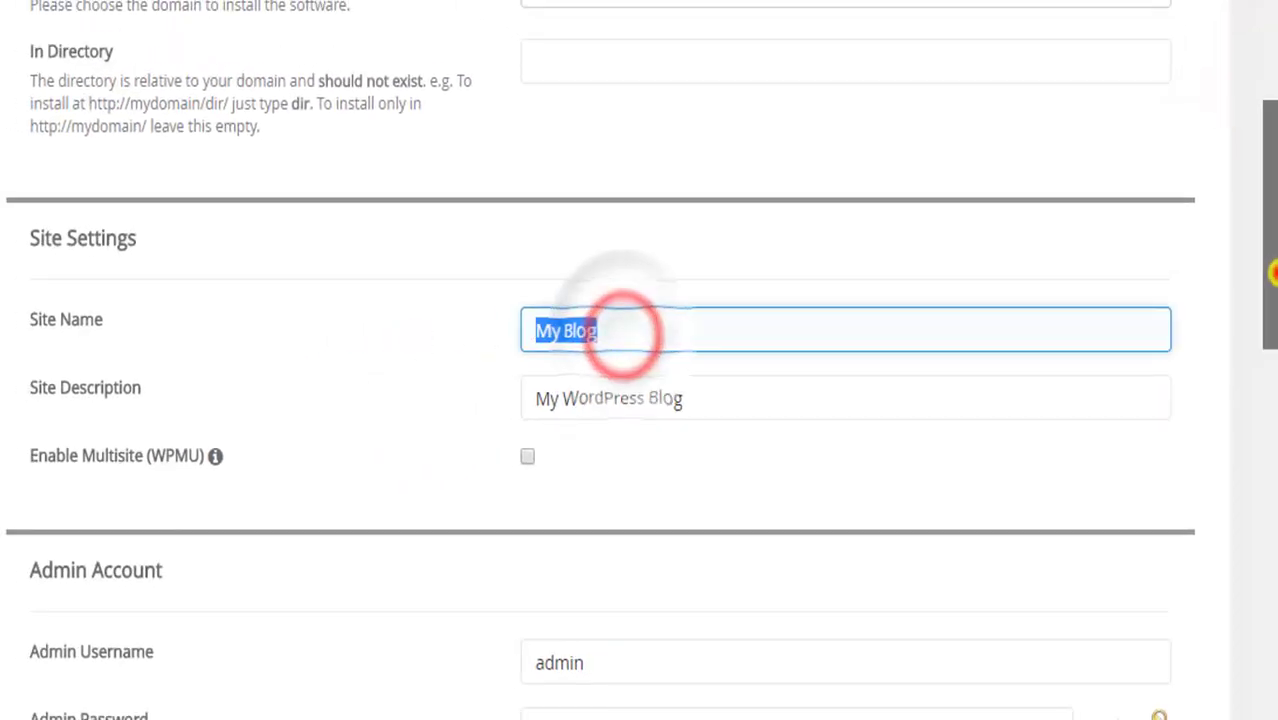
scroll(623, 333, up, 2)
scroll(845, 617, up, 1)
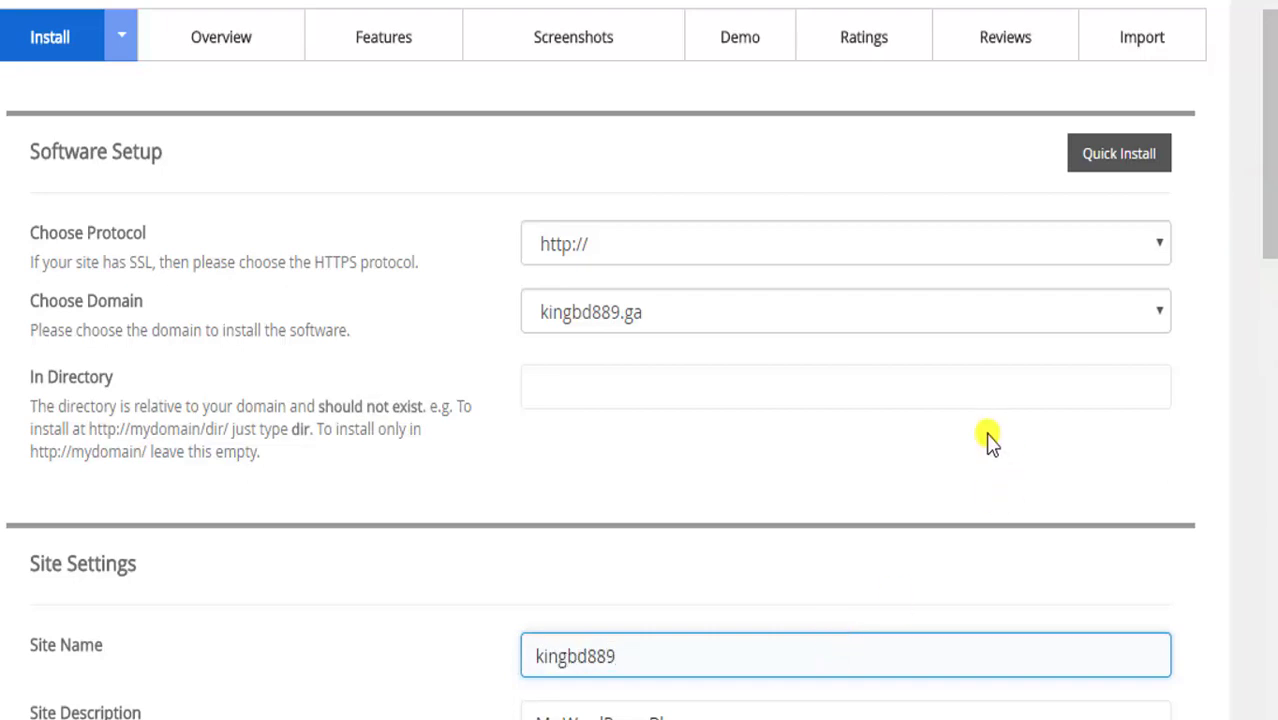
drag(1273, 78, 1273, 183)
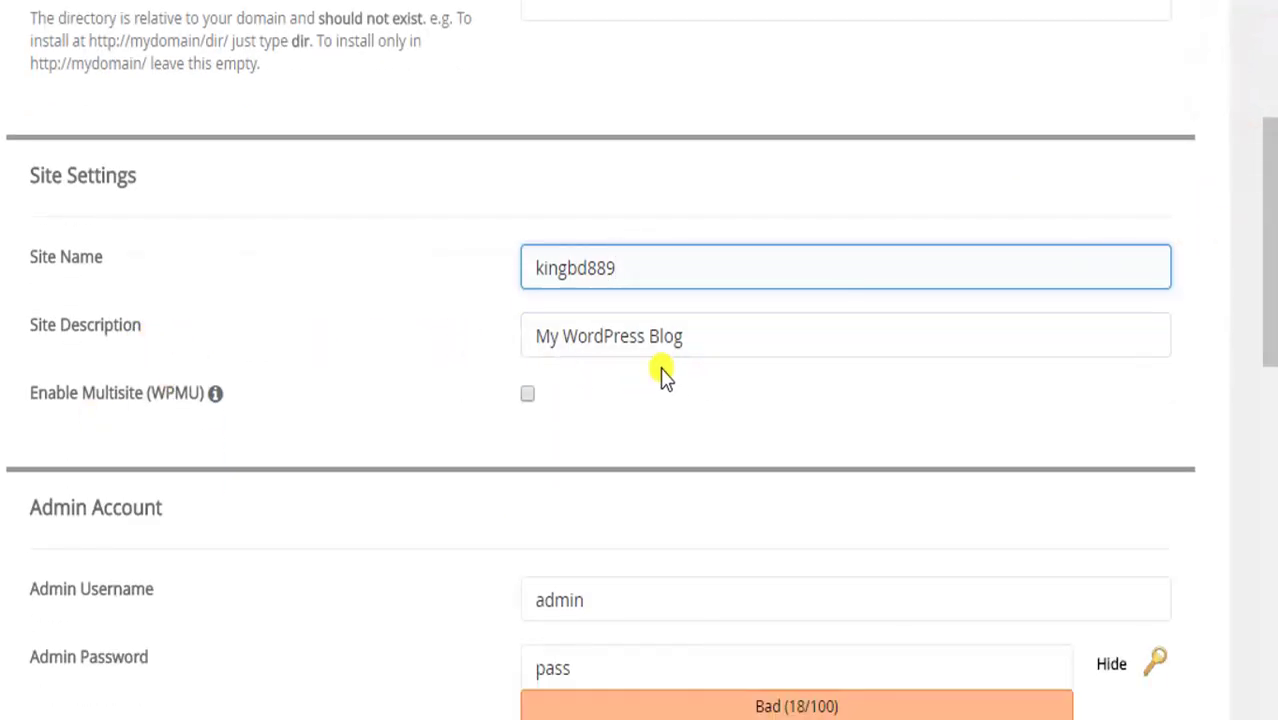
triple_click(737, 342)
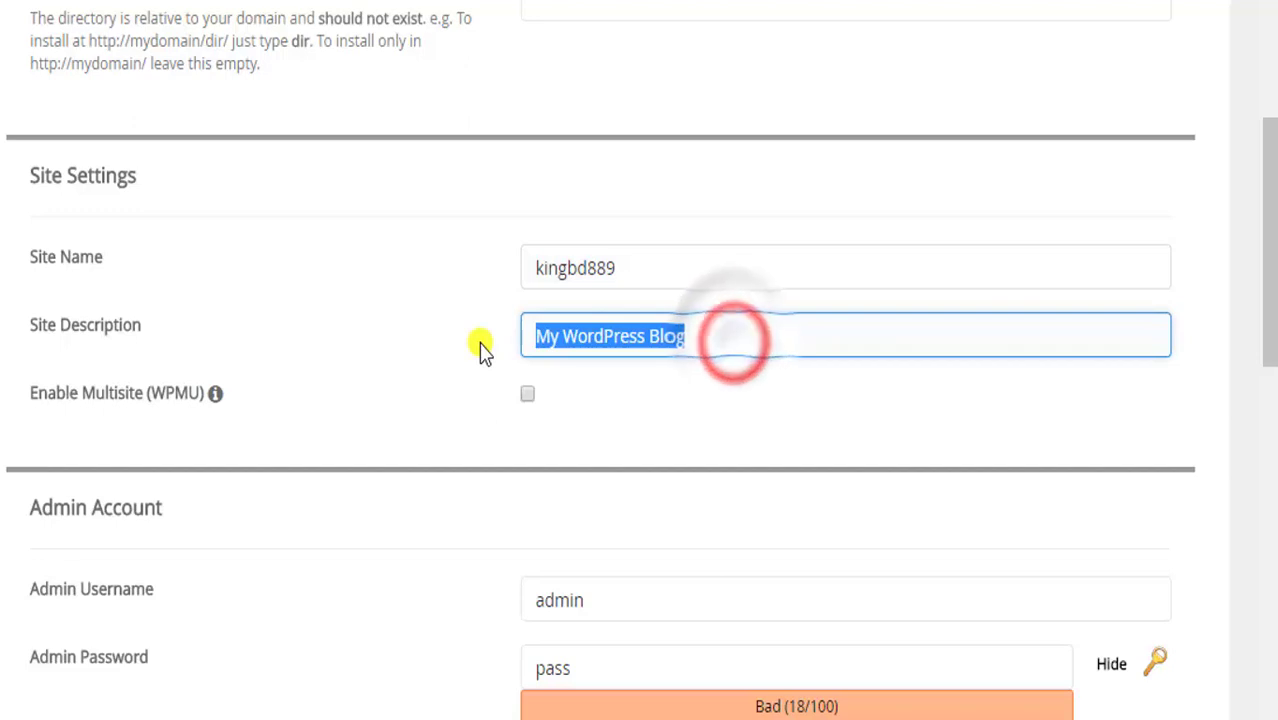
text(all i)
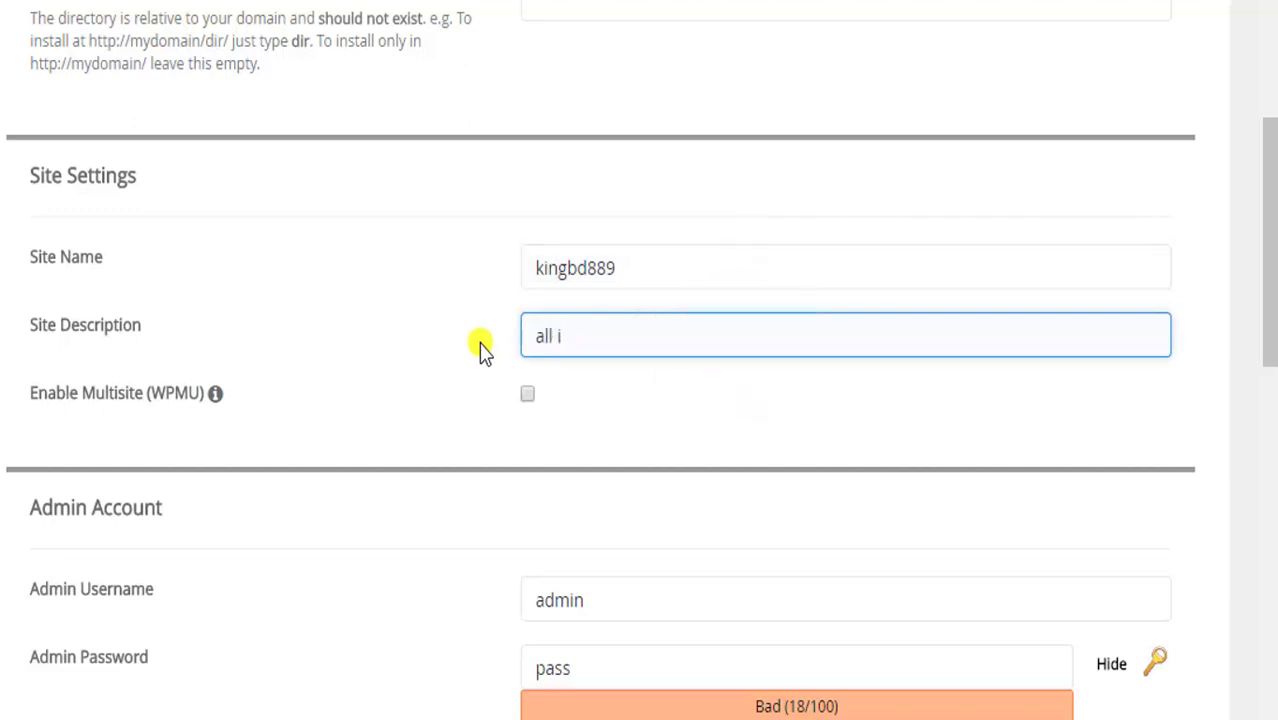
text(fo)
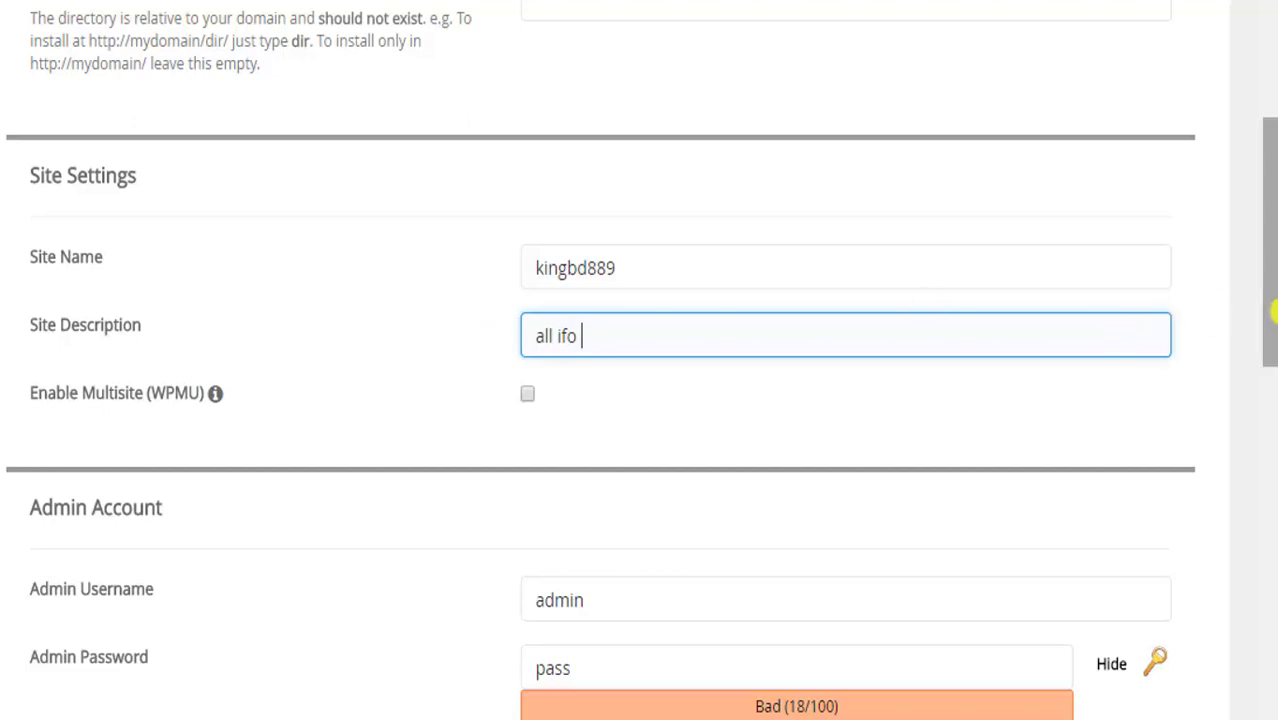
drag(1270, 320, 1272, 361)
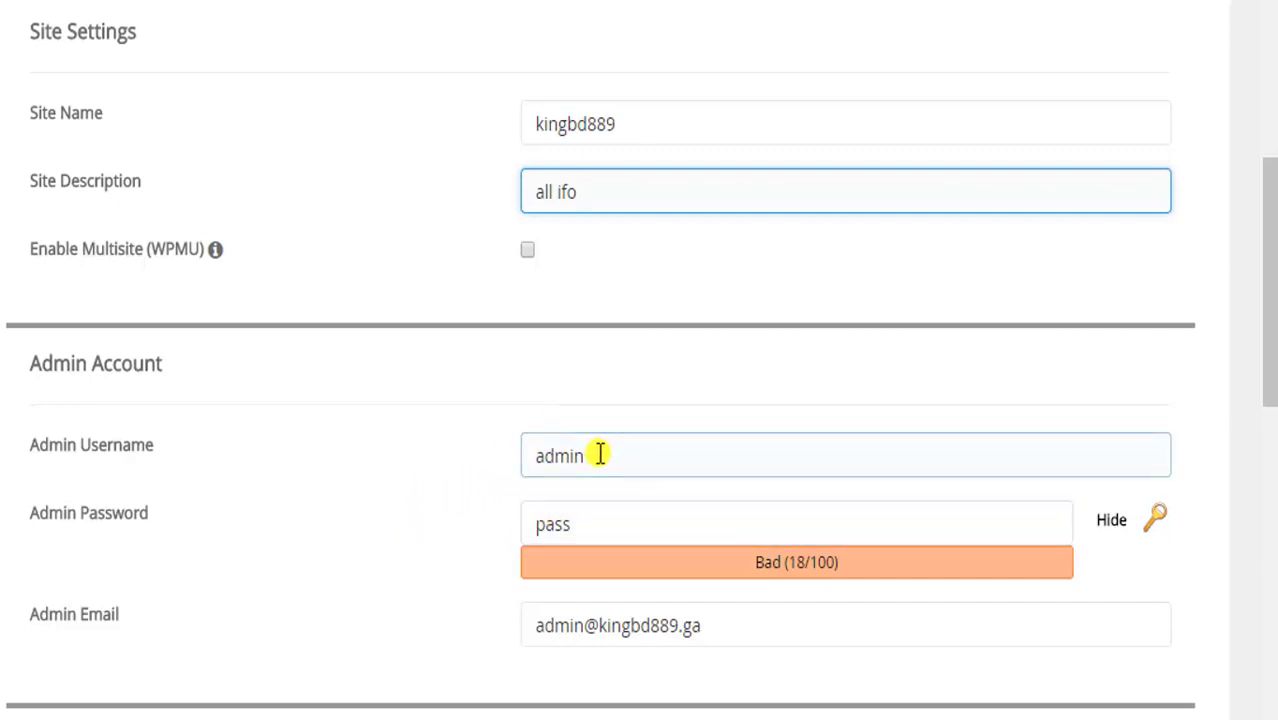
- Copy the site name kingbd889 and paste it in as the admin username
drag(602, 453, 491, 465)
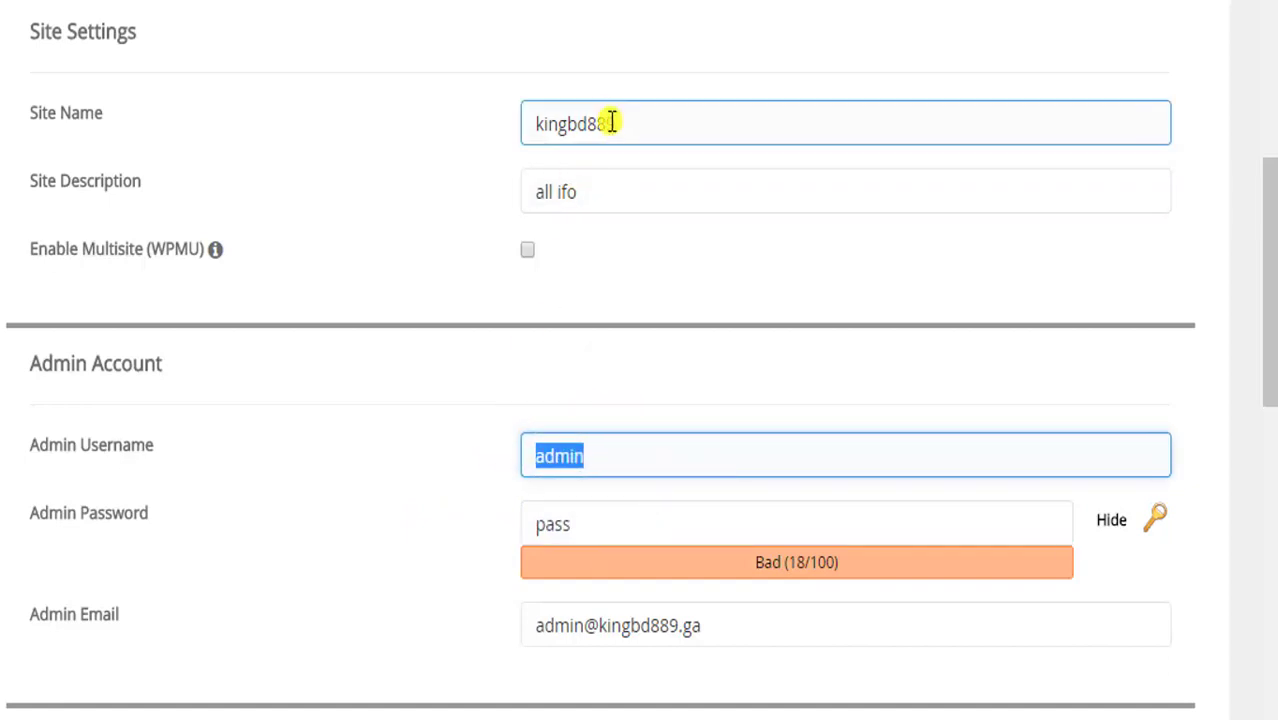
drag(617, 122, 528, 120)
right_click(562, 122)
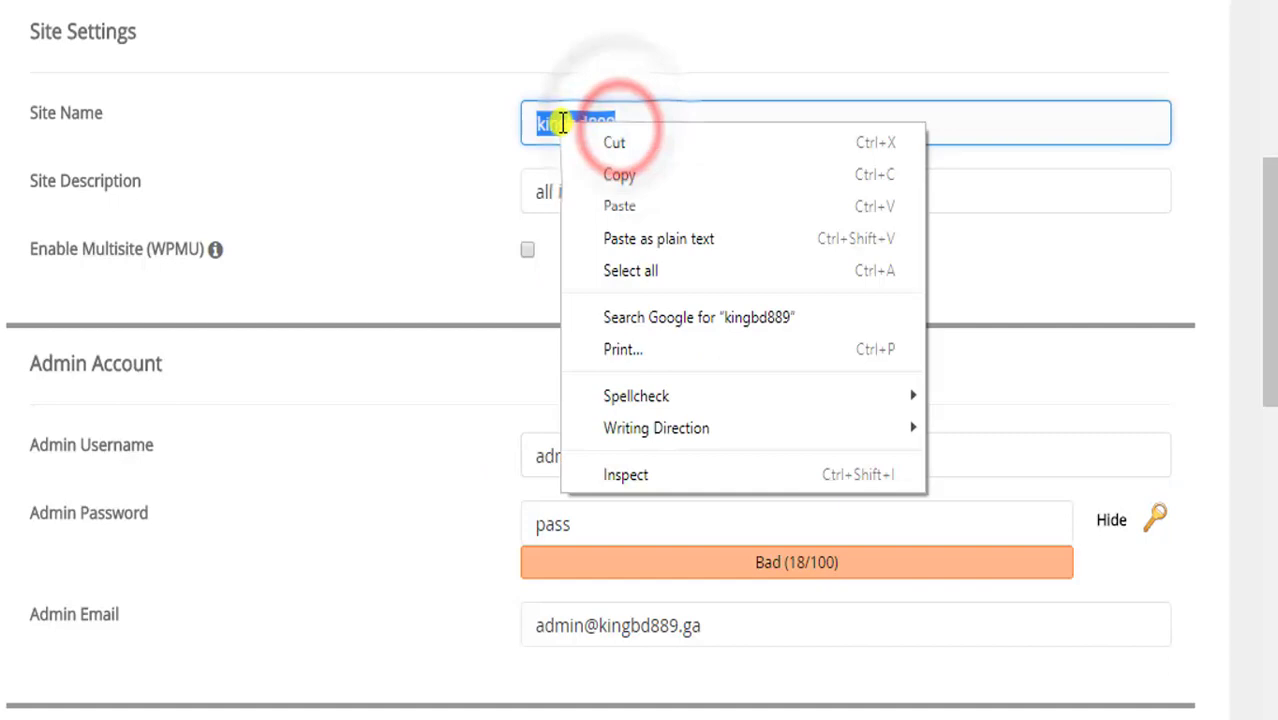
click(610, 175)
click(562, 451)
right_click(559, 455)
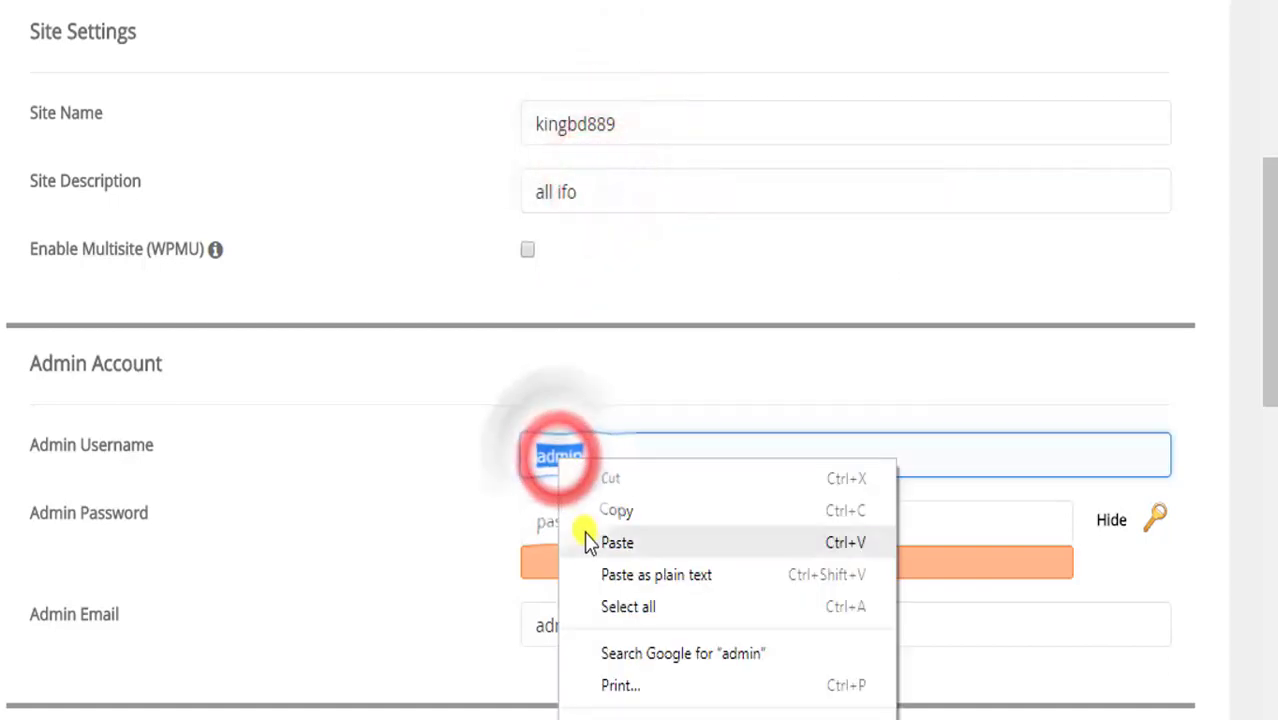
click(590, 539)
- Delete the default admin password and type a new numeric one
drag(585, 525, 525, 527)
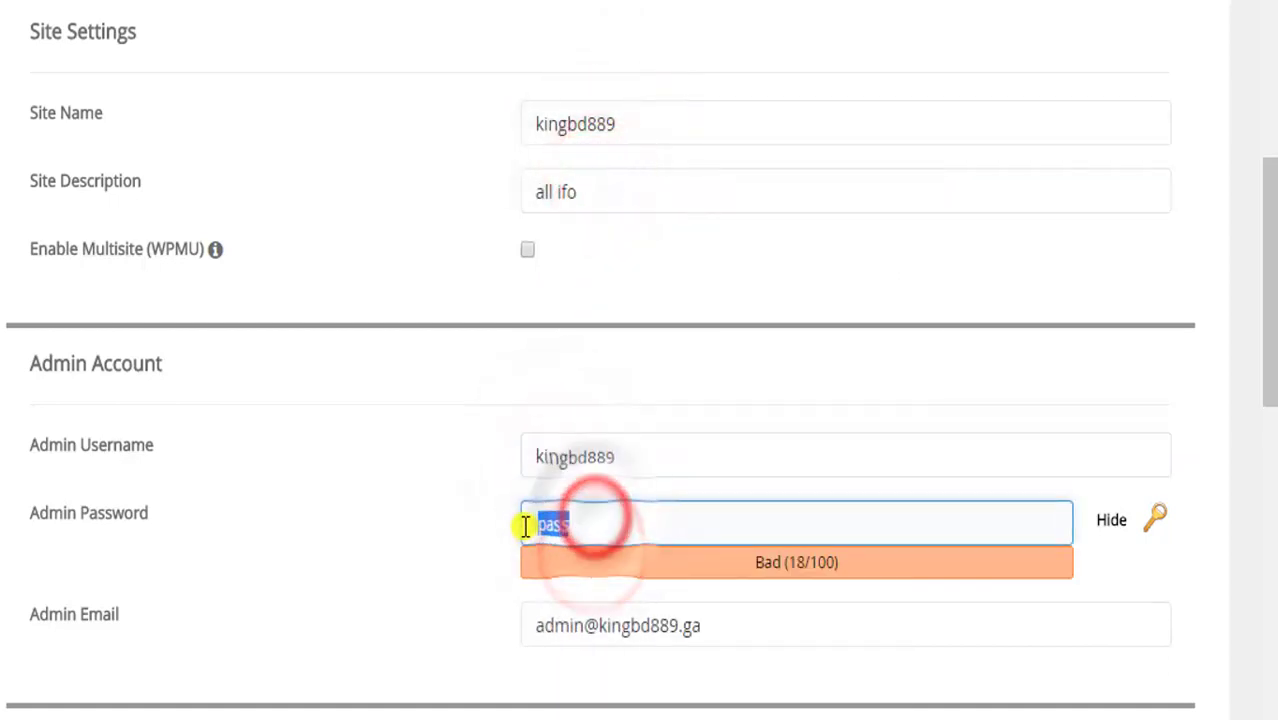
key(BackSpace)
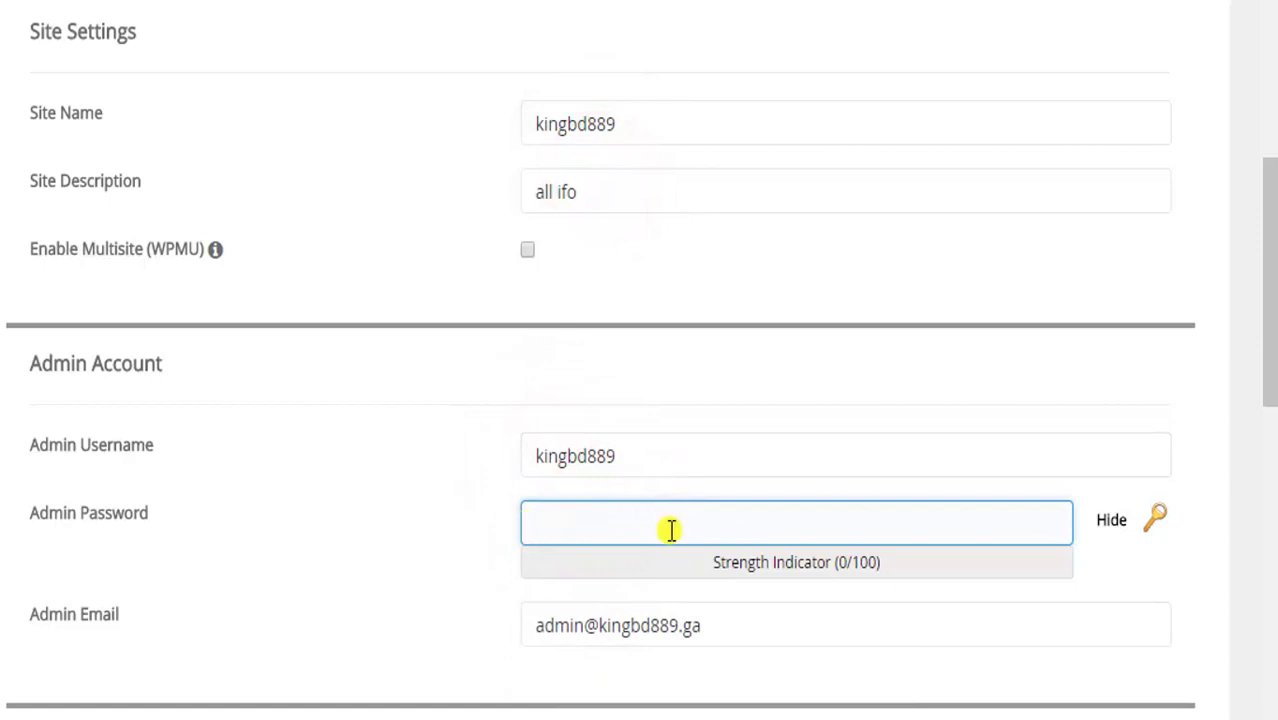
click(639, 515)
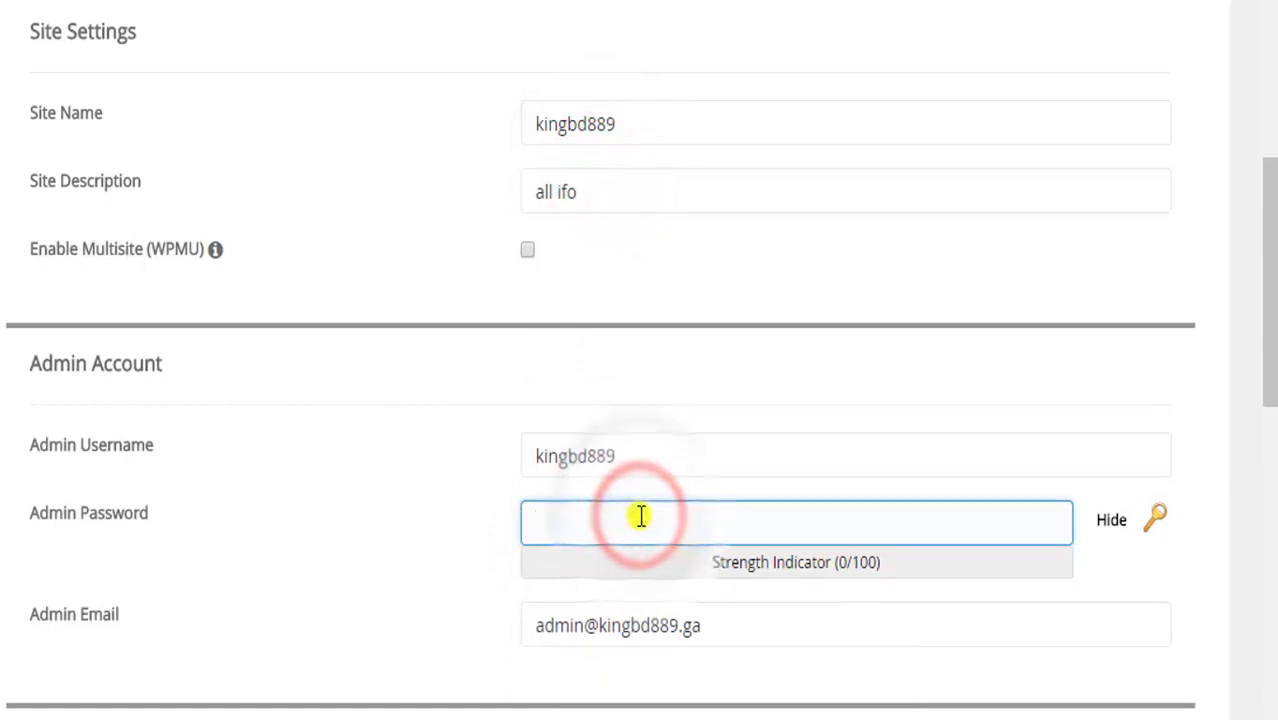
text(3)
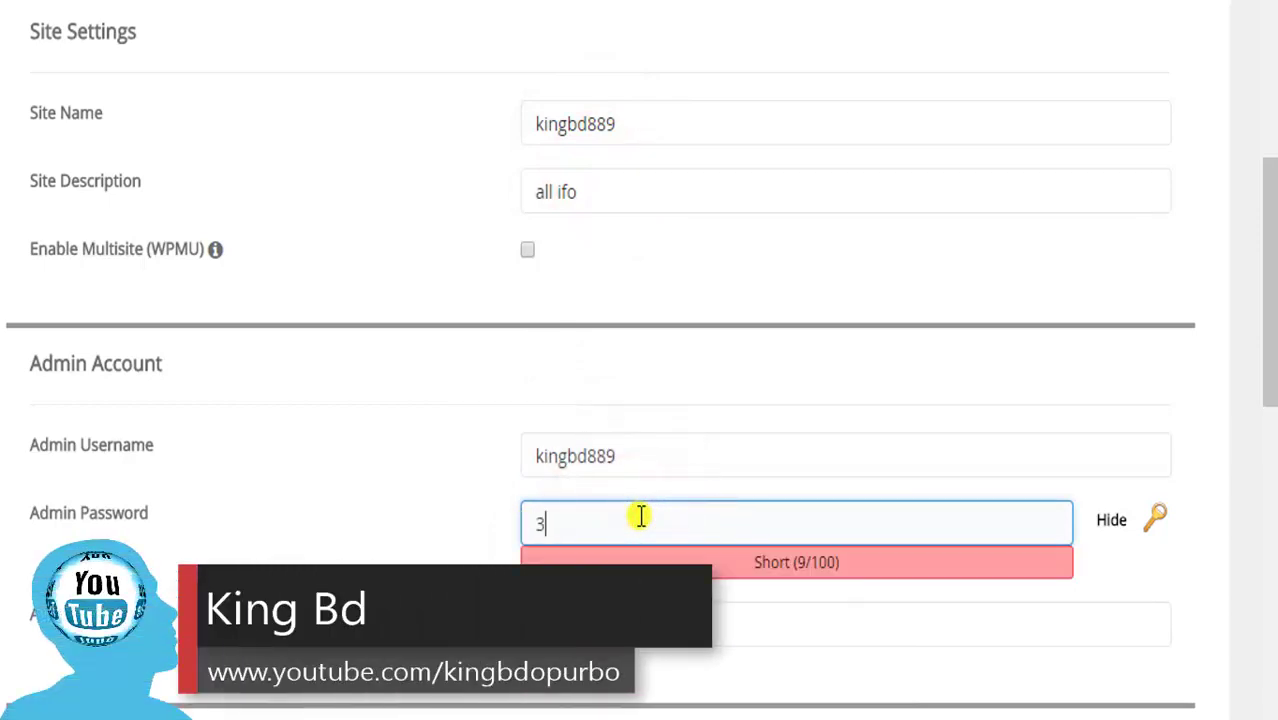
key(BackSpace)
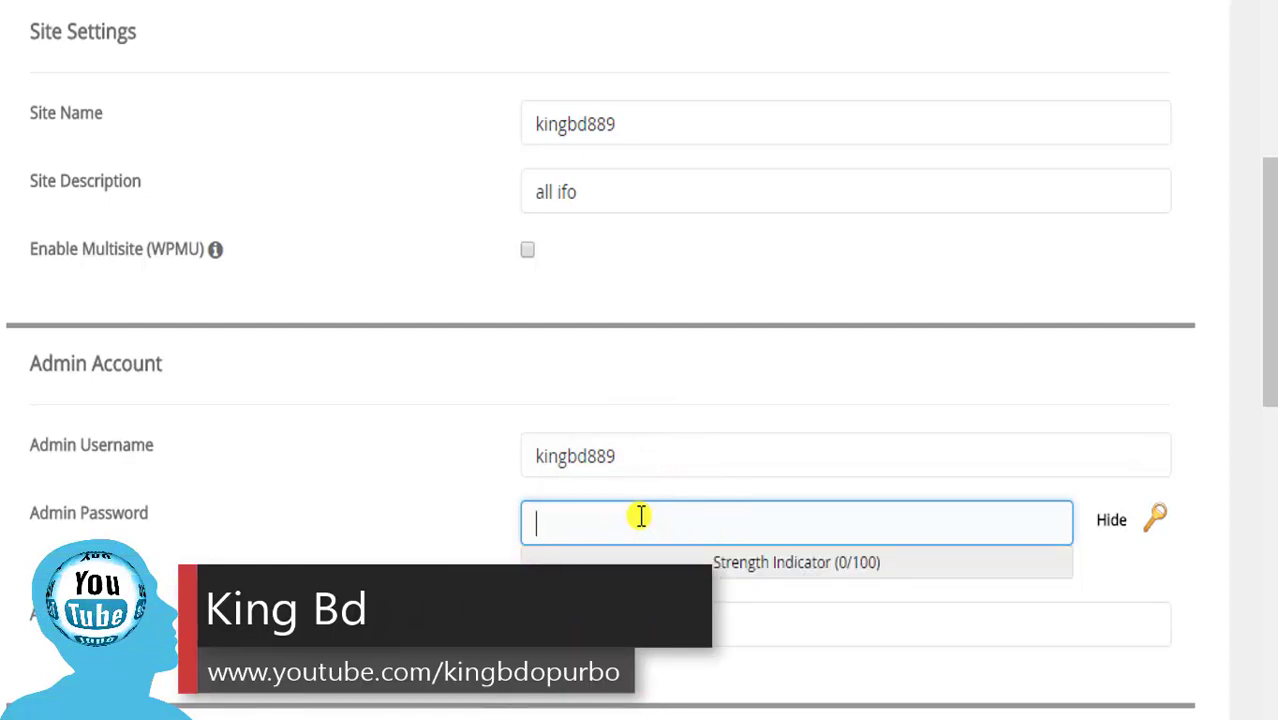
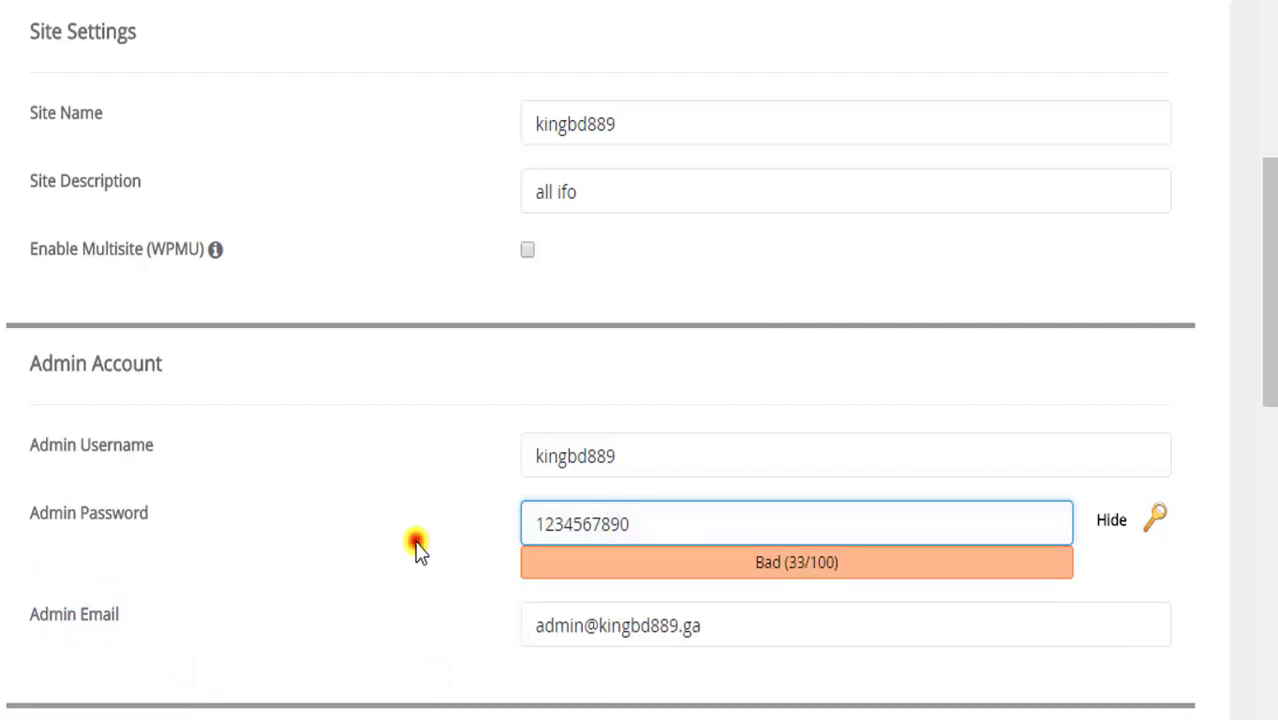
click(418, 550)
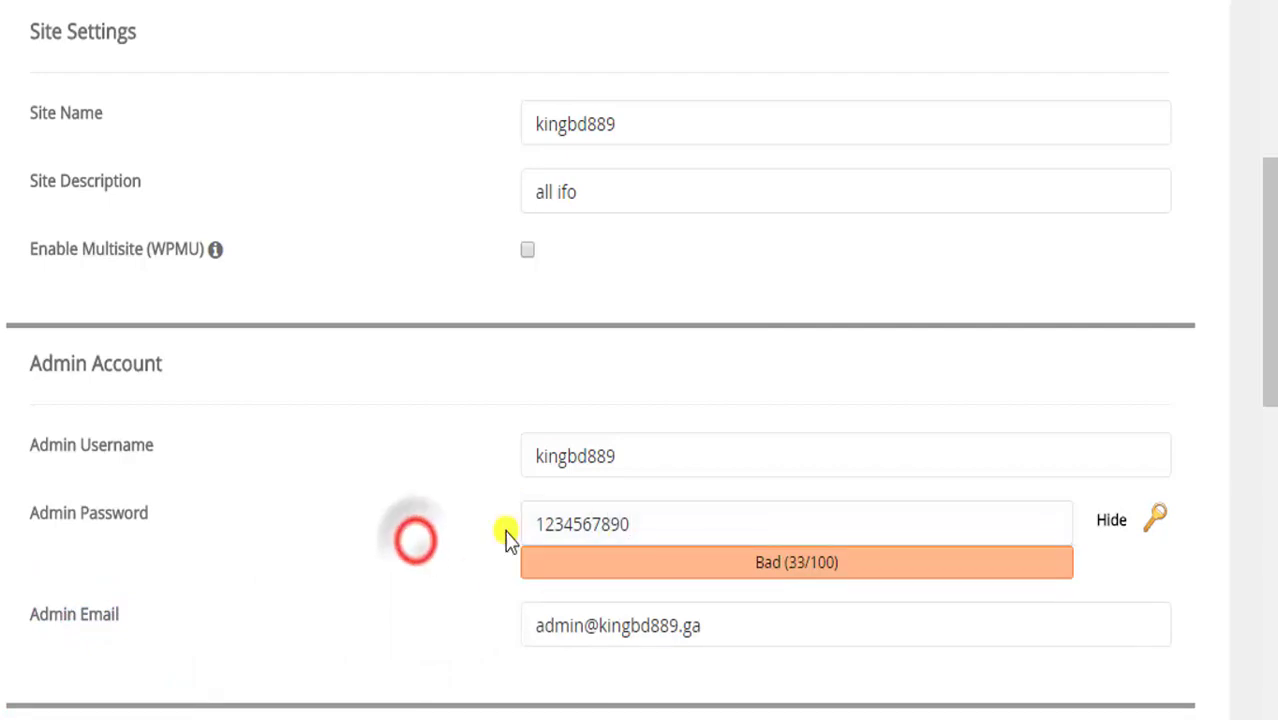
- Replace the admin password with a stronger one until the meter shows Good
drag(660, 535, 520, 535)
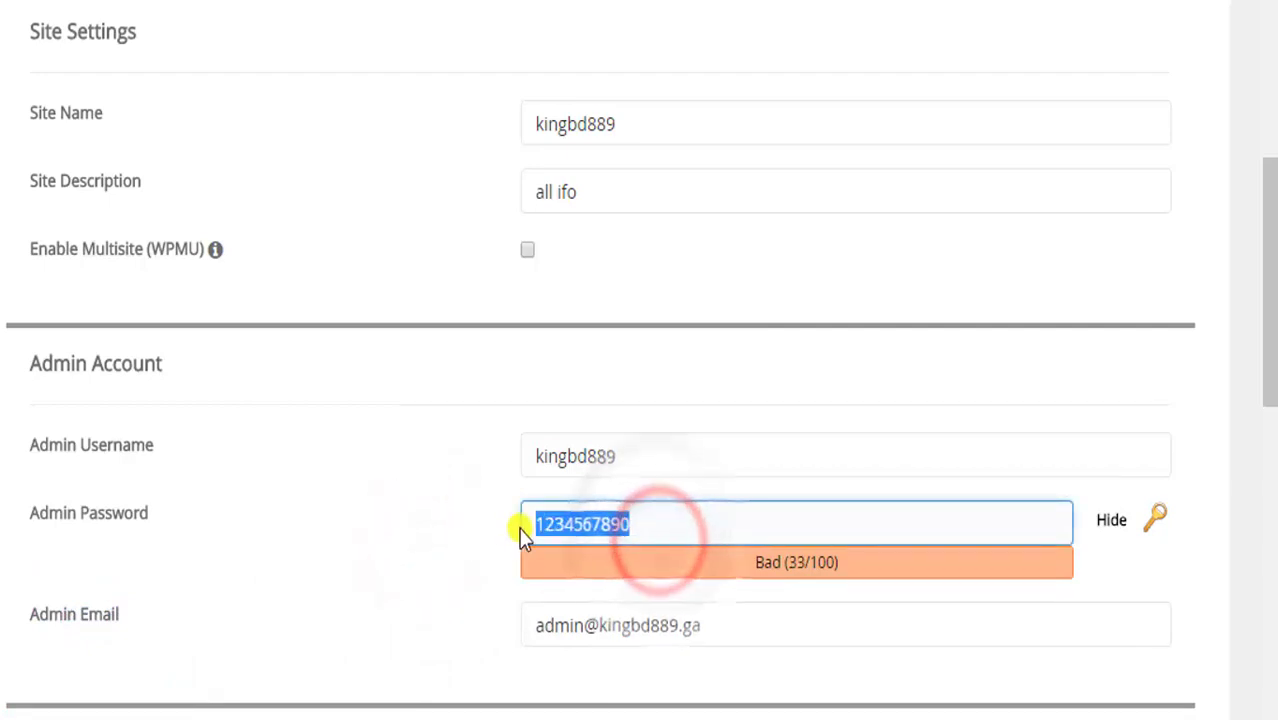
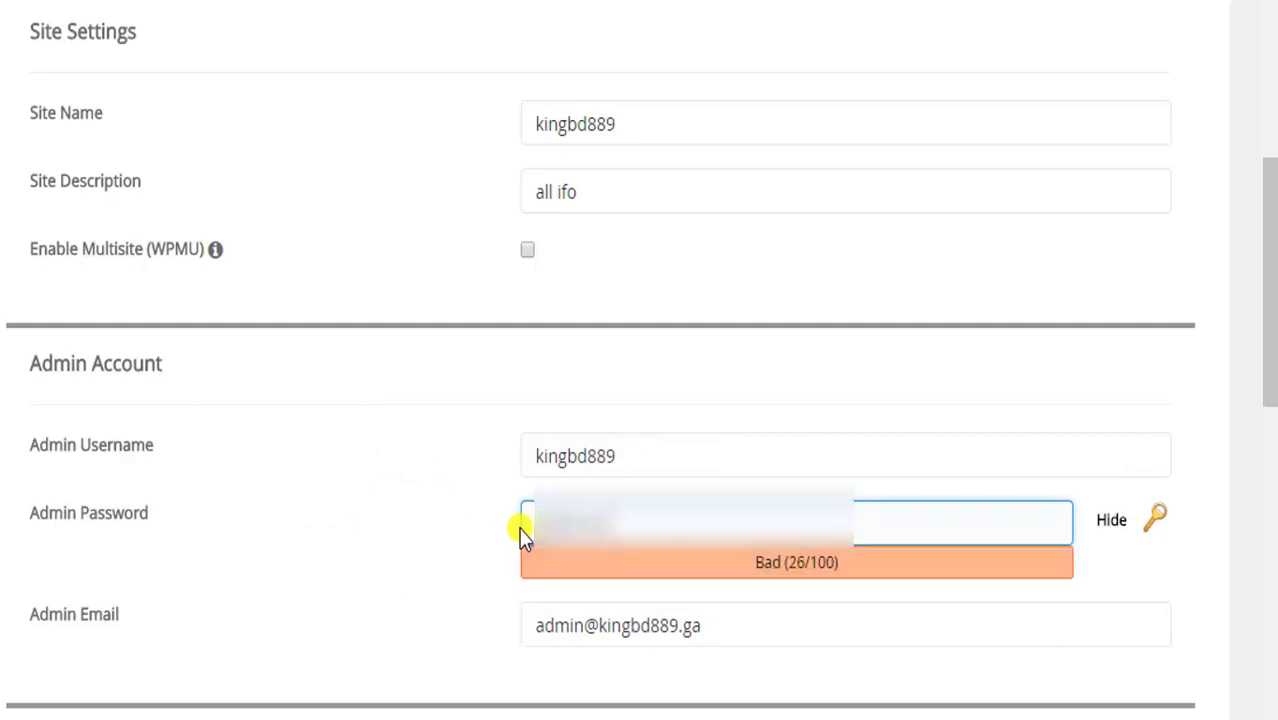
click(337, 612)
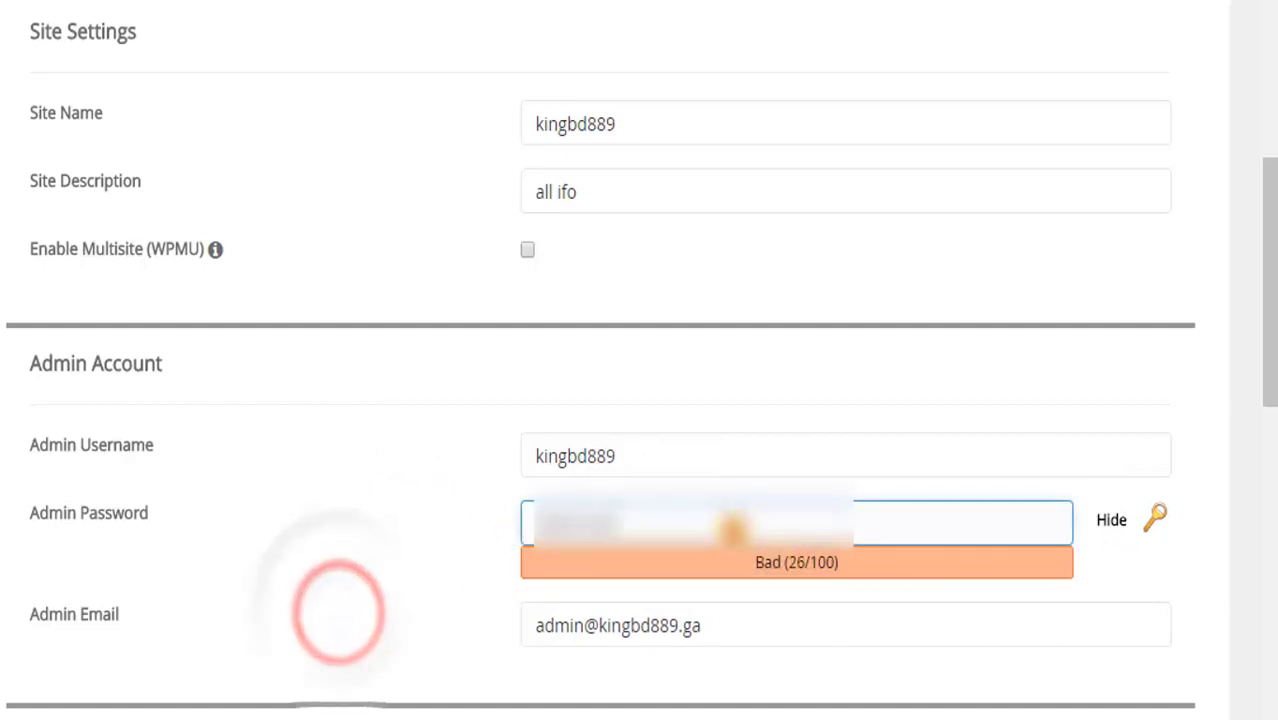
click(733, 525)
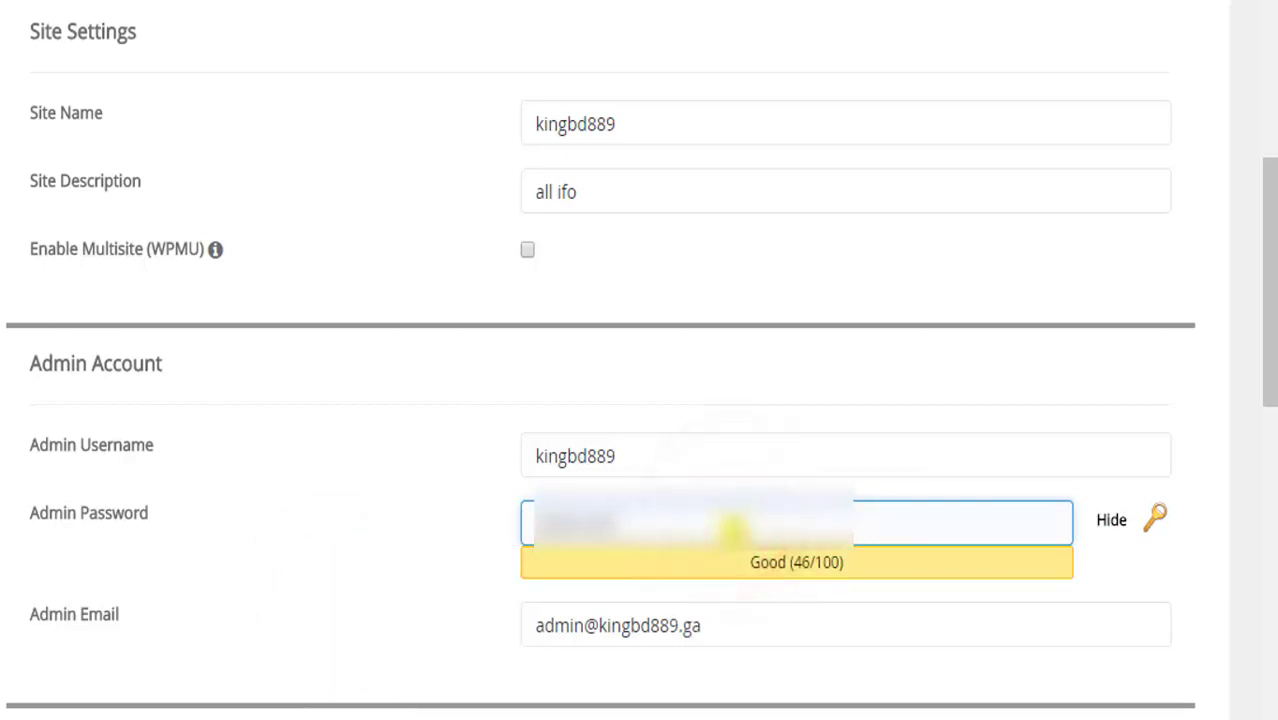
click(313, 527)
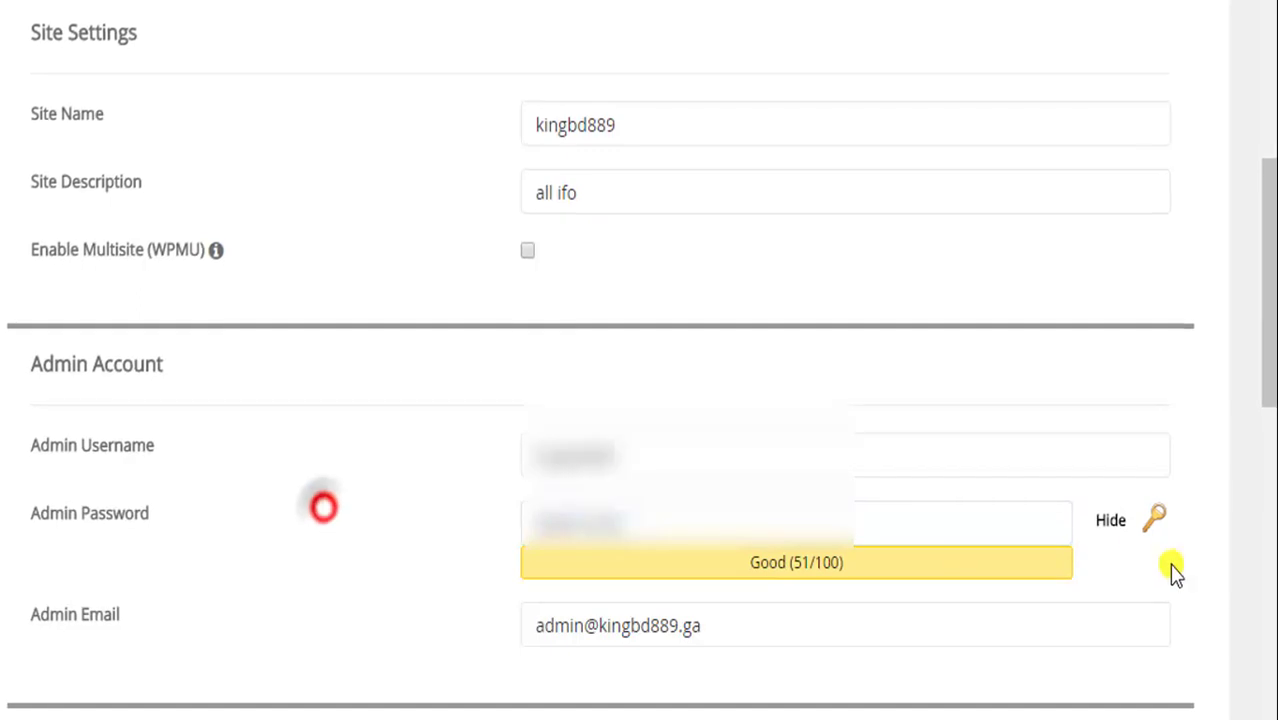
drag(1264, 310, 1264, 625)
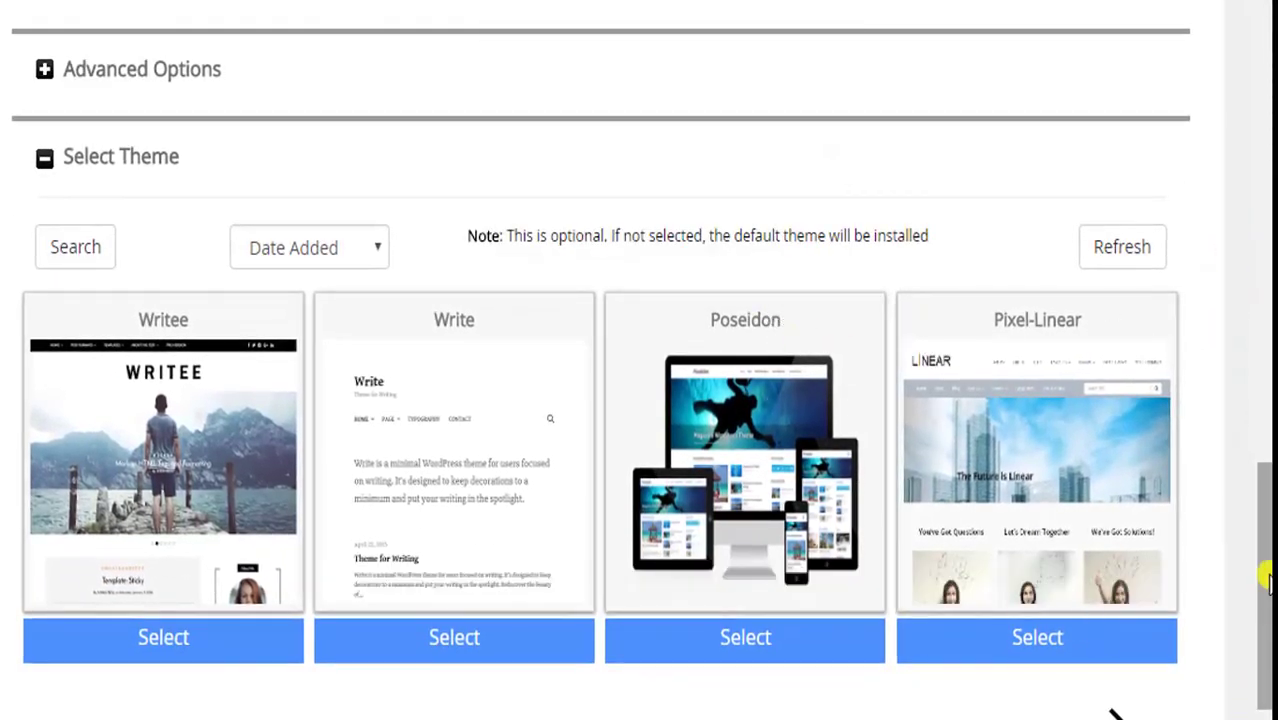
- Browse the theme list and select Poseidon as the site theme
drag(1262, 520, 1262, 565)
click(1133, 590)
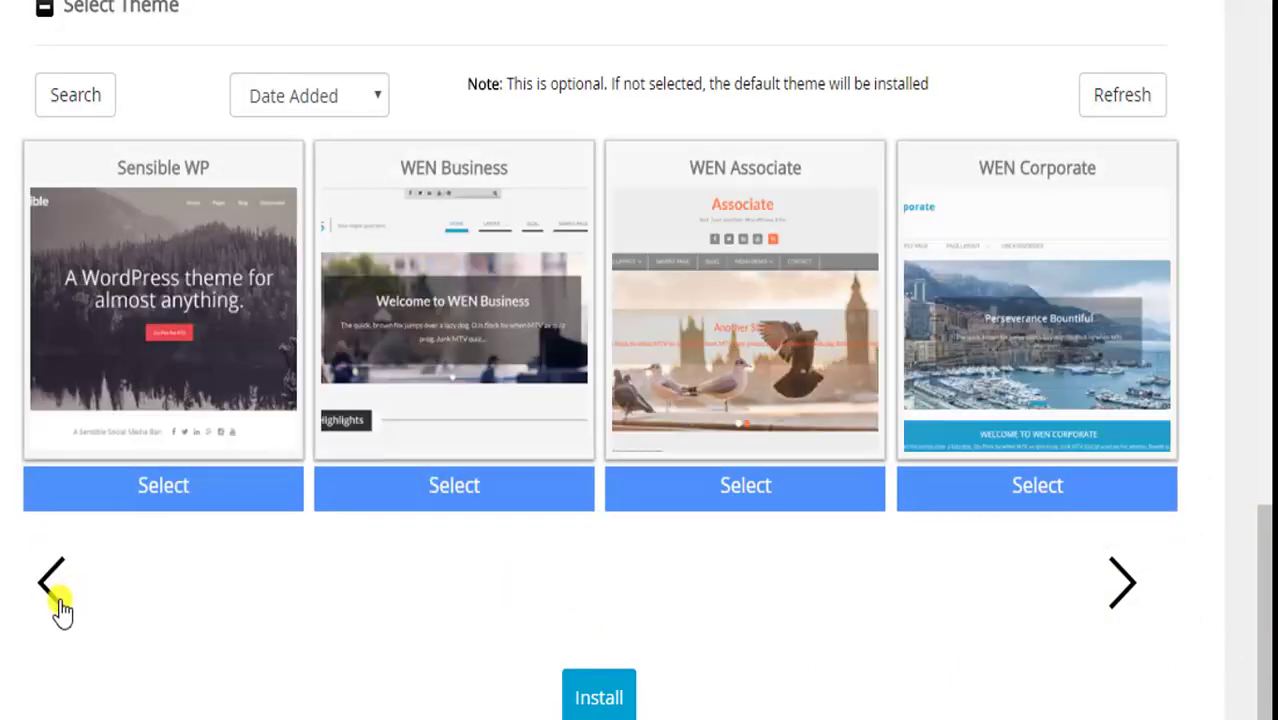
click(53, 590)
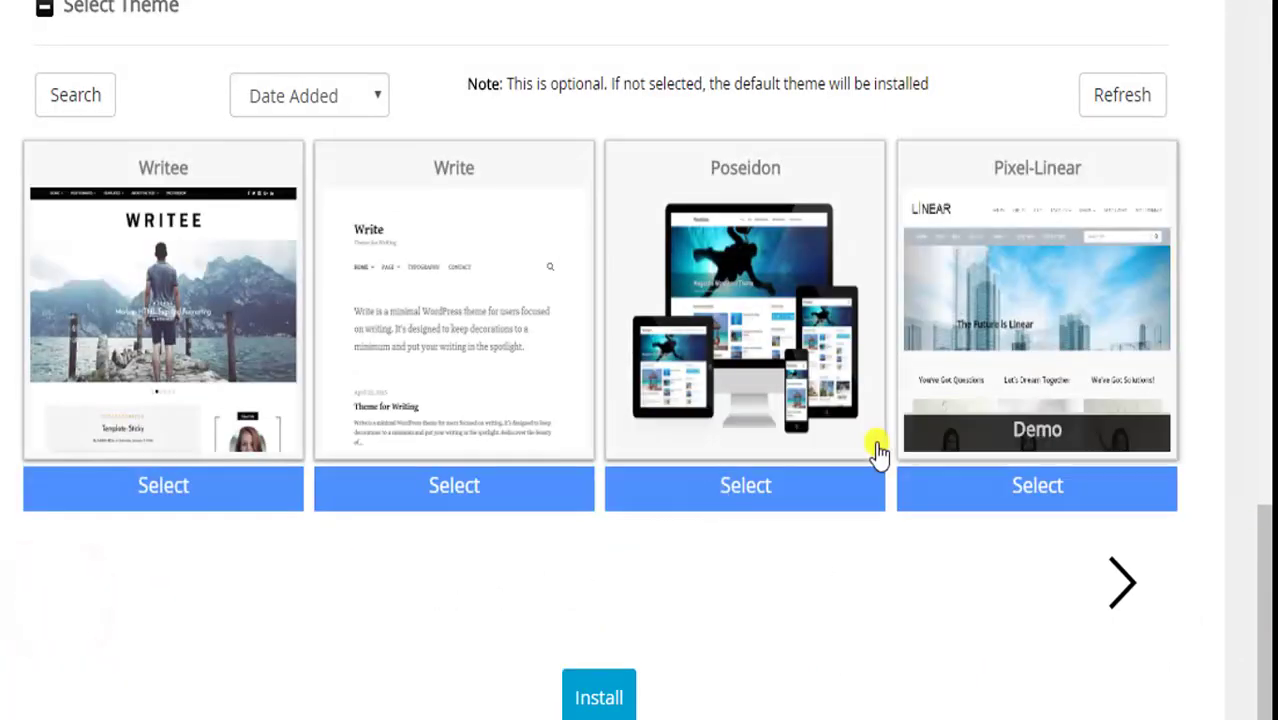
scroll(1262, 600, up, 2)
scroll(1258, 608, down, 1)
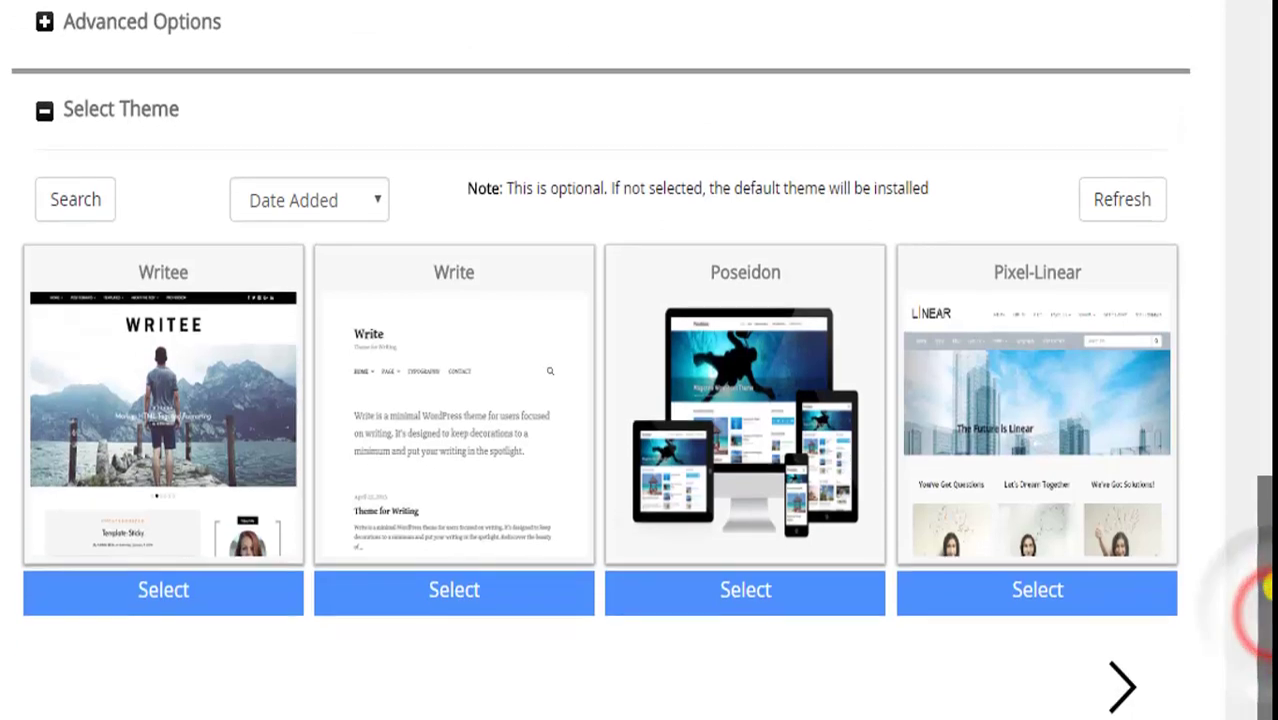
scroll(1262, 605, down, 1)
drag(1266, 606, 1266, 622)
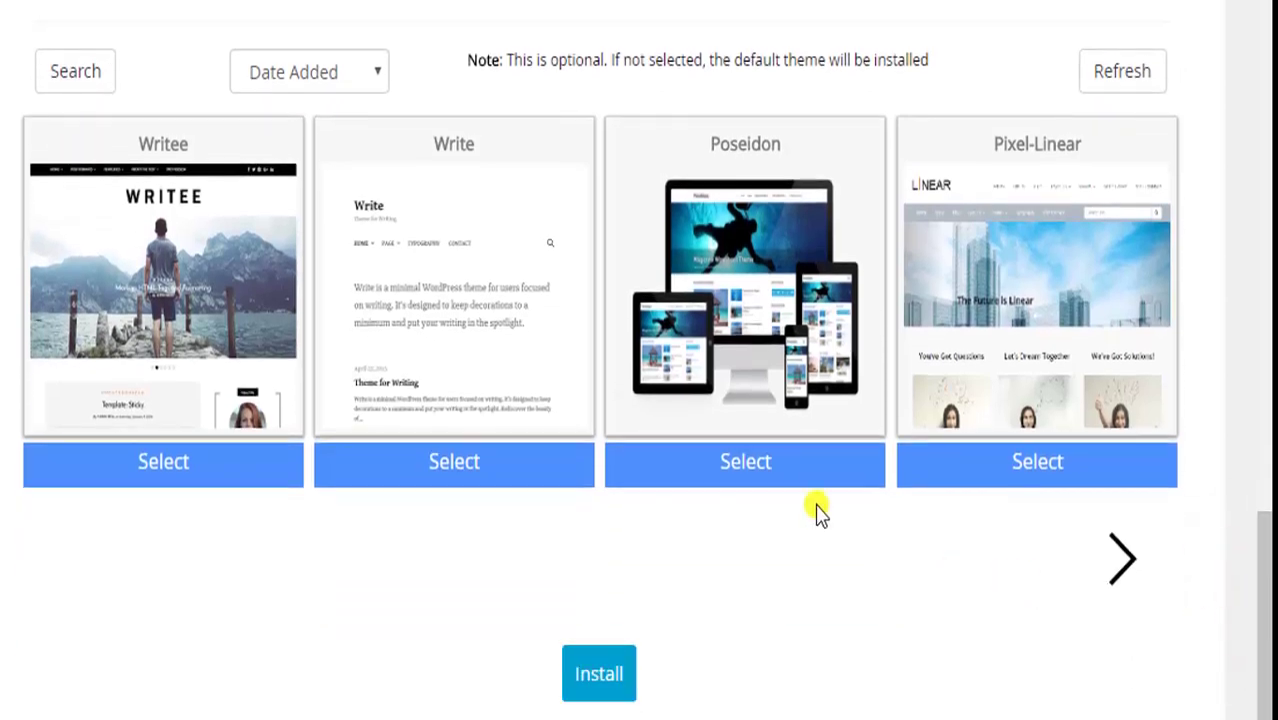
click(757, 470)
- Run the WordPress installation
drag(1262, 568, 1266, 600)
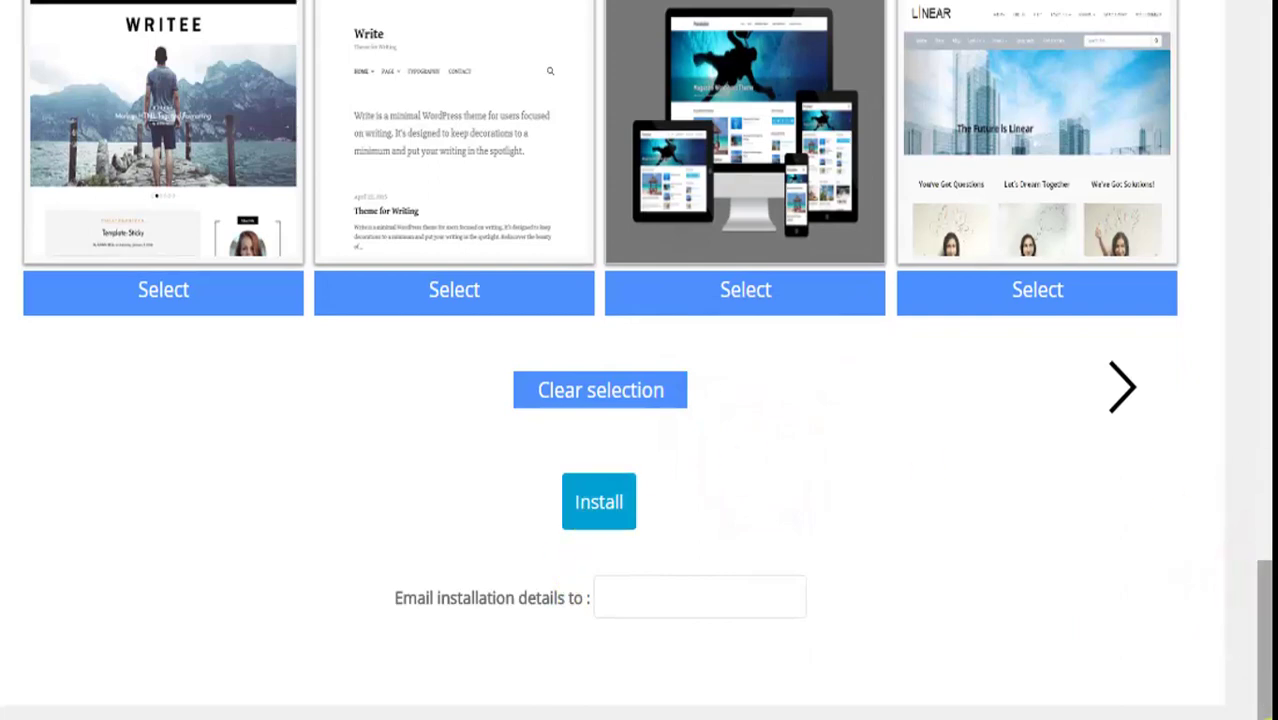
drag(1264, 575, 1266, 625)
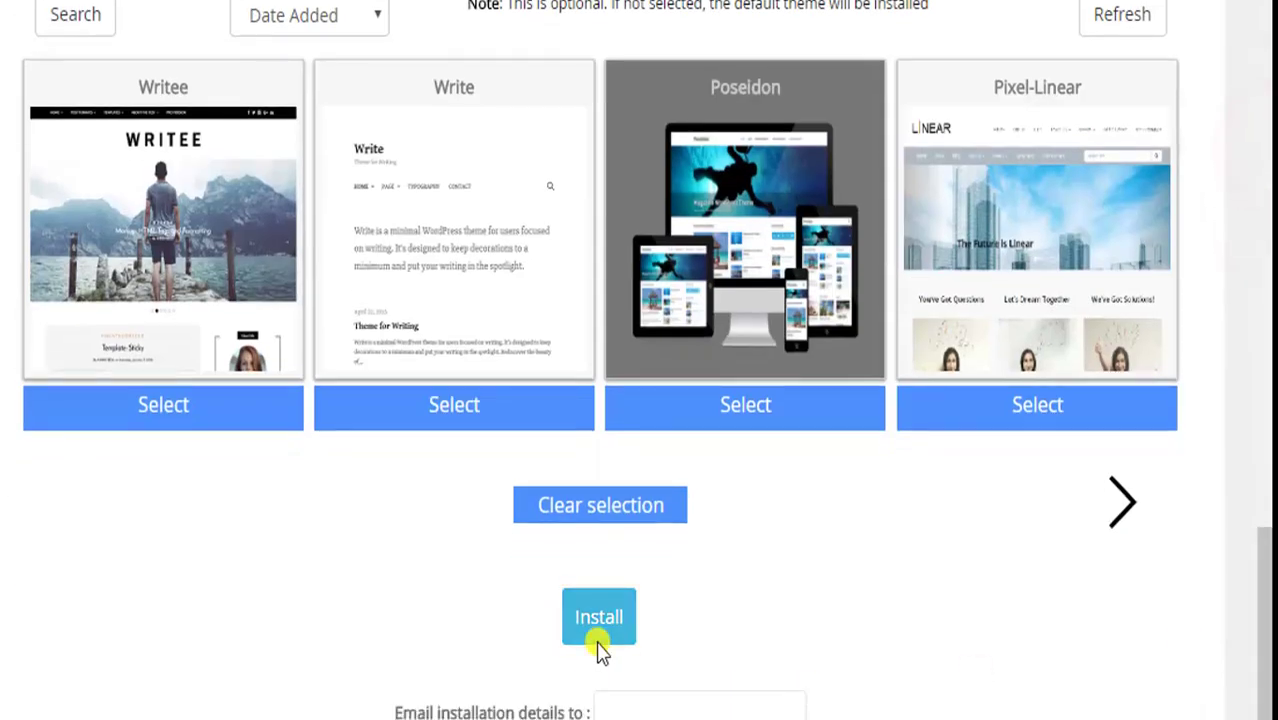
click(600, 634)
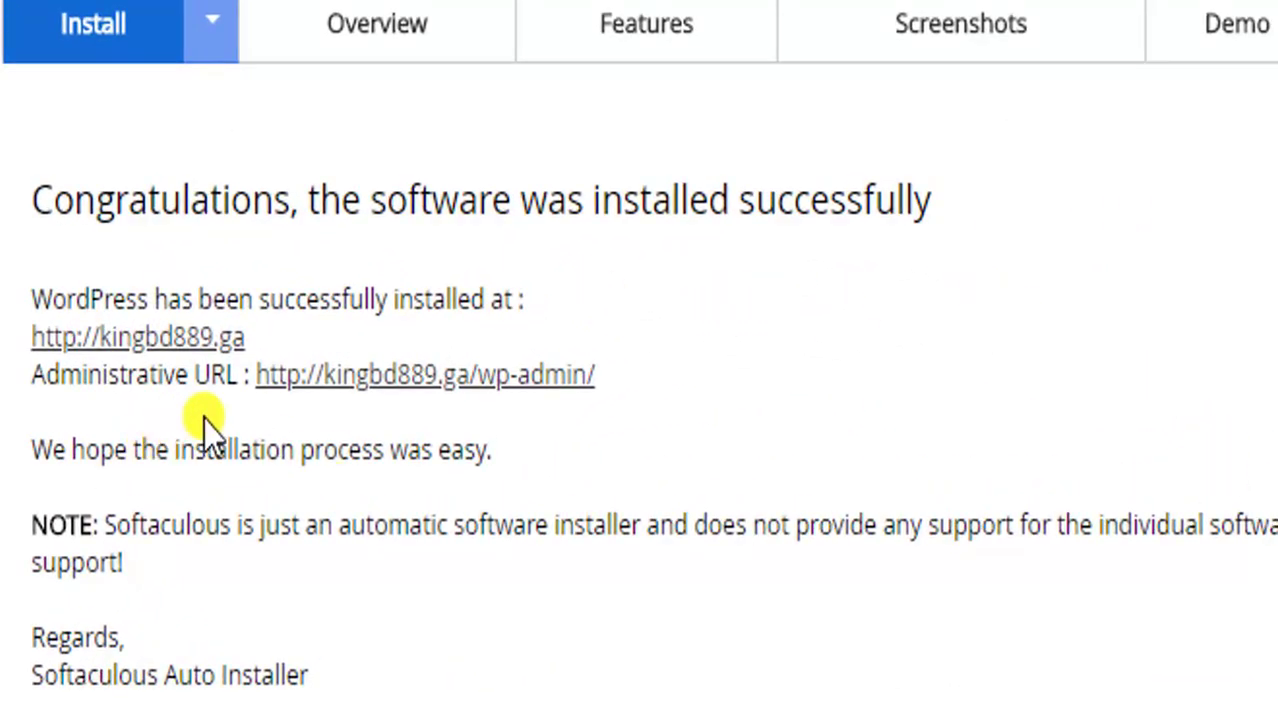
drag(266, 334, 38, 328)
right_click(118, 350)
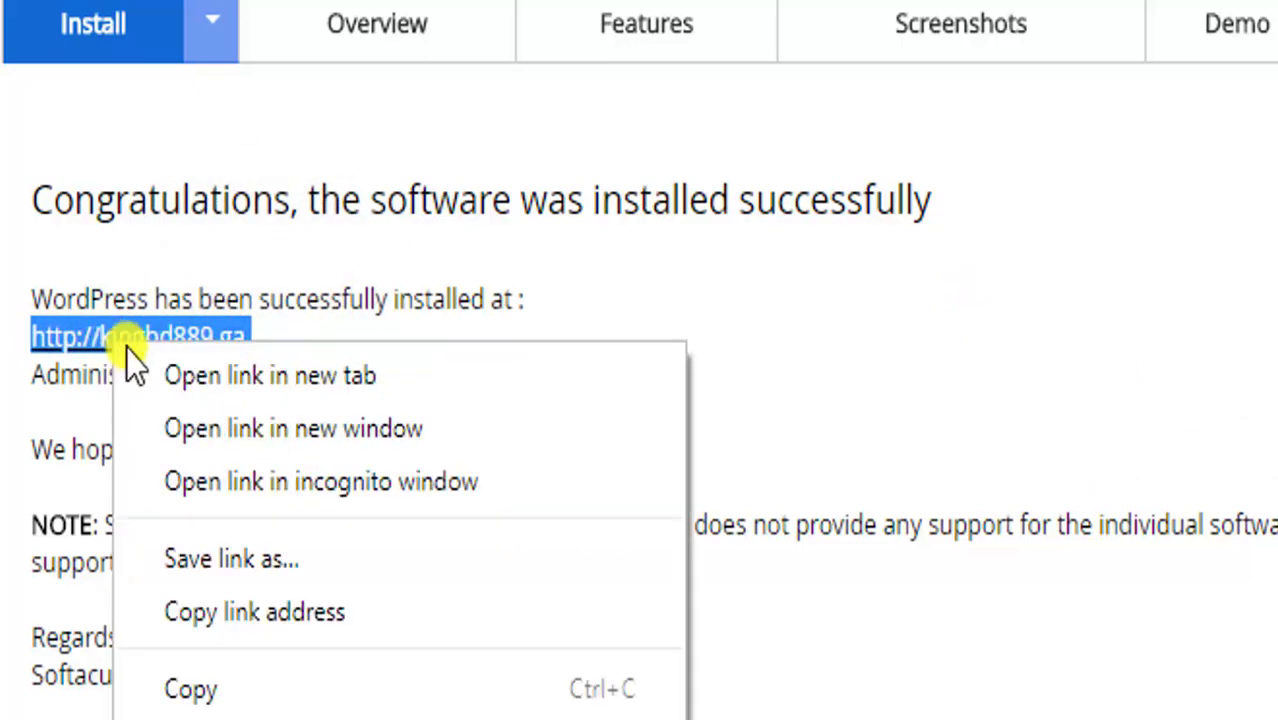
click(227, 378)
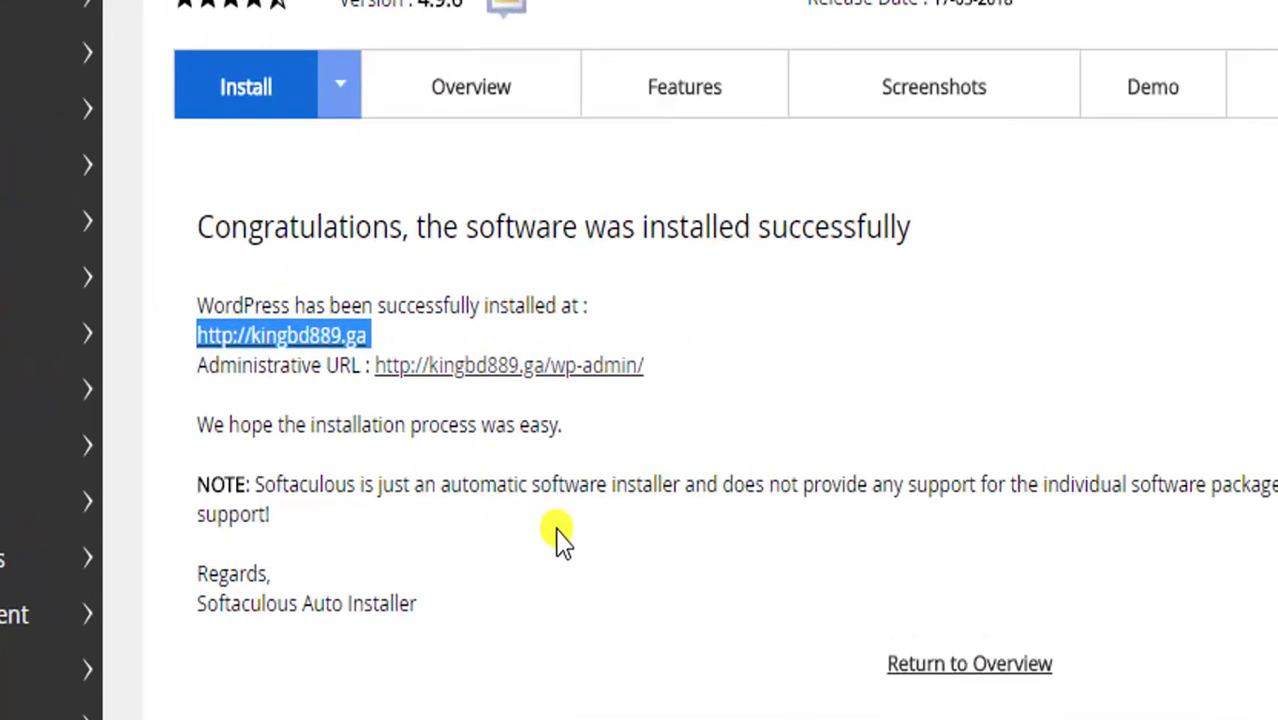
click(578, 332)
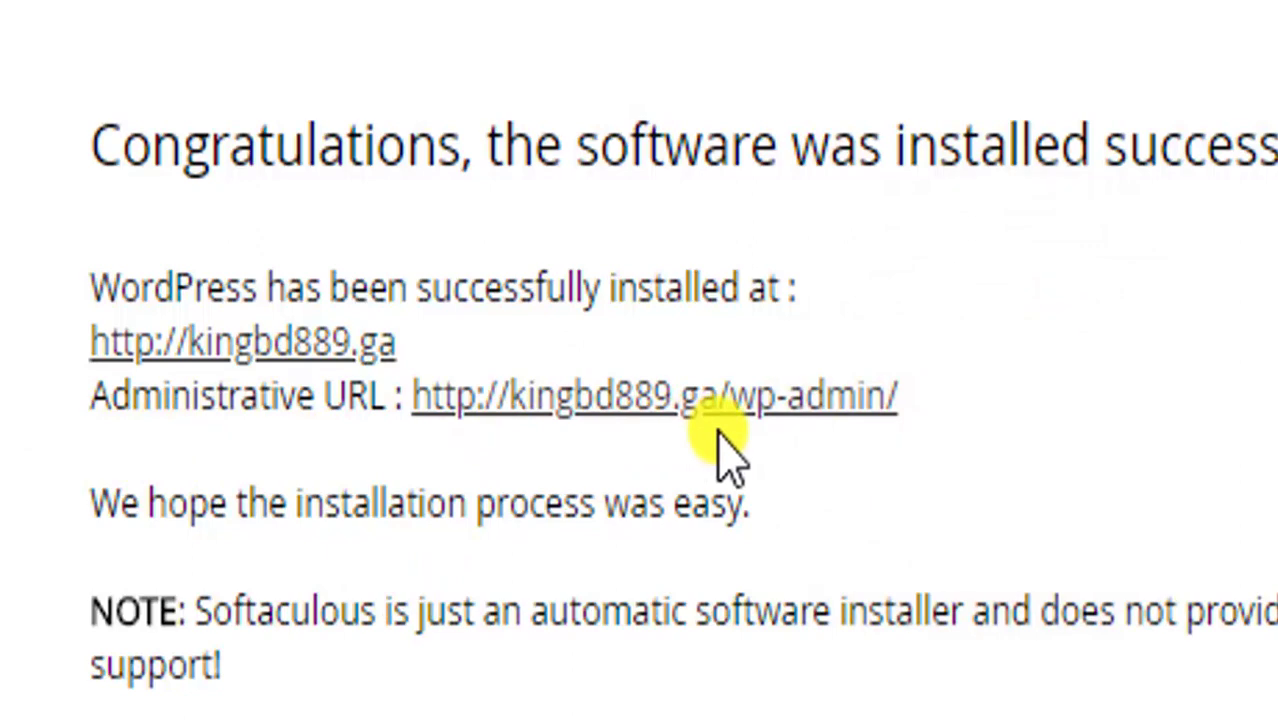
drag(900, 395, 414, 399)
right_click(484, 391)
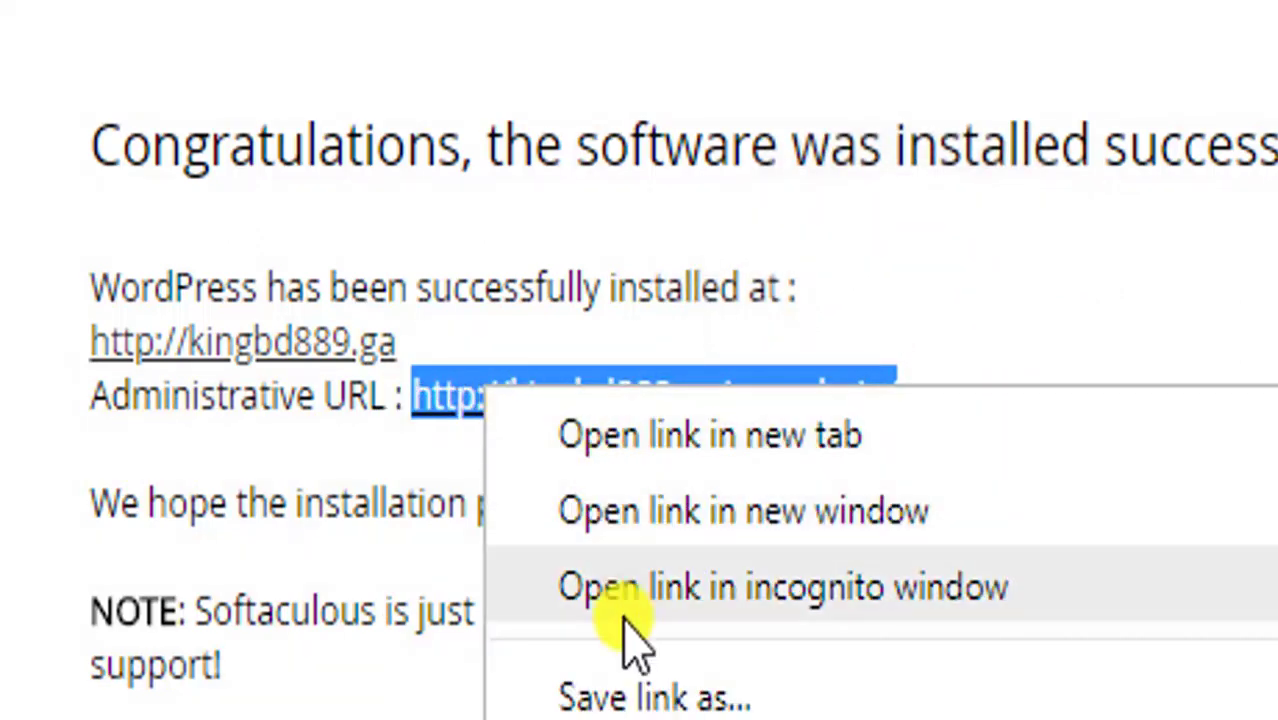
click(756, 435)
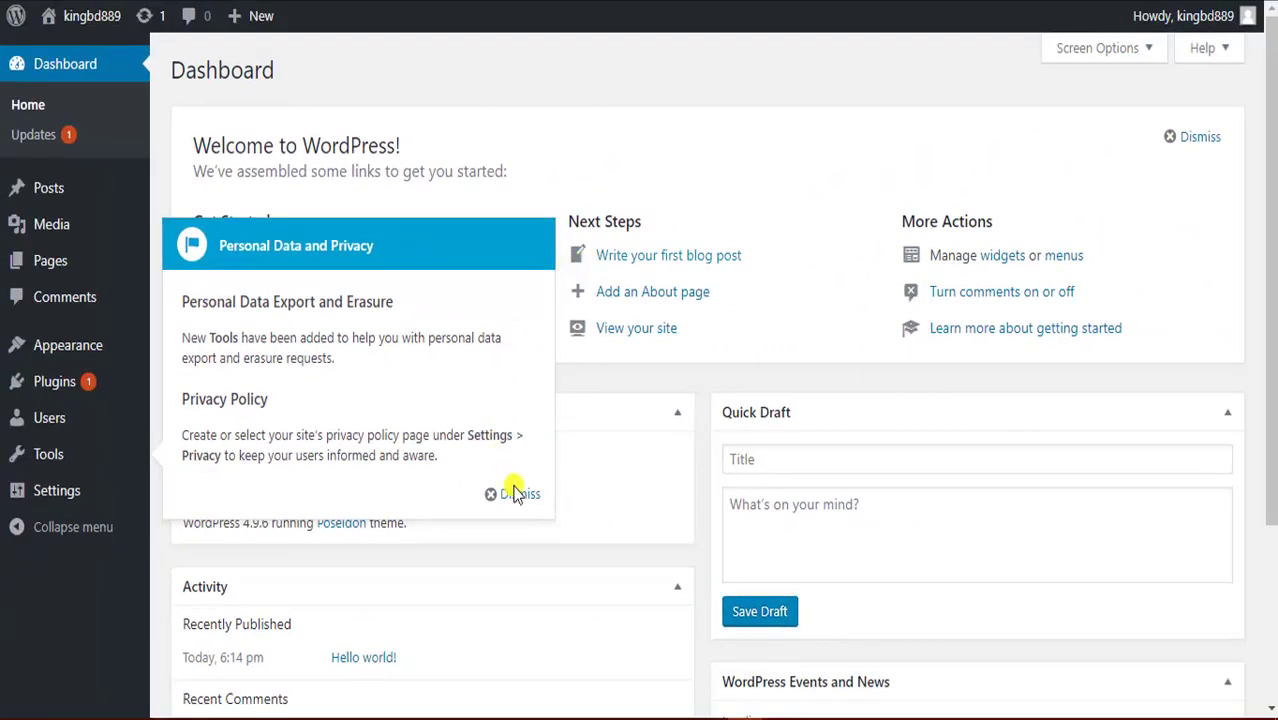
- Dismiss the Personal Data and Privacy notice on the WordPress dashboard
click(515, 493)
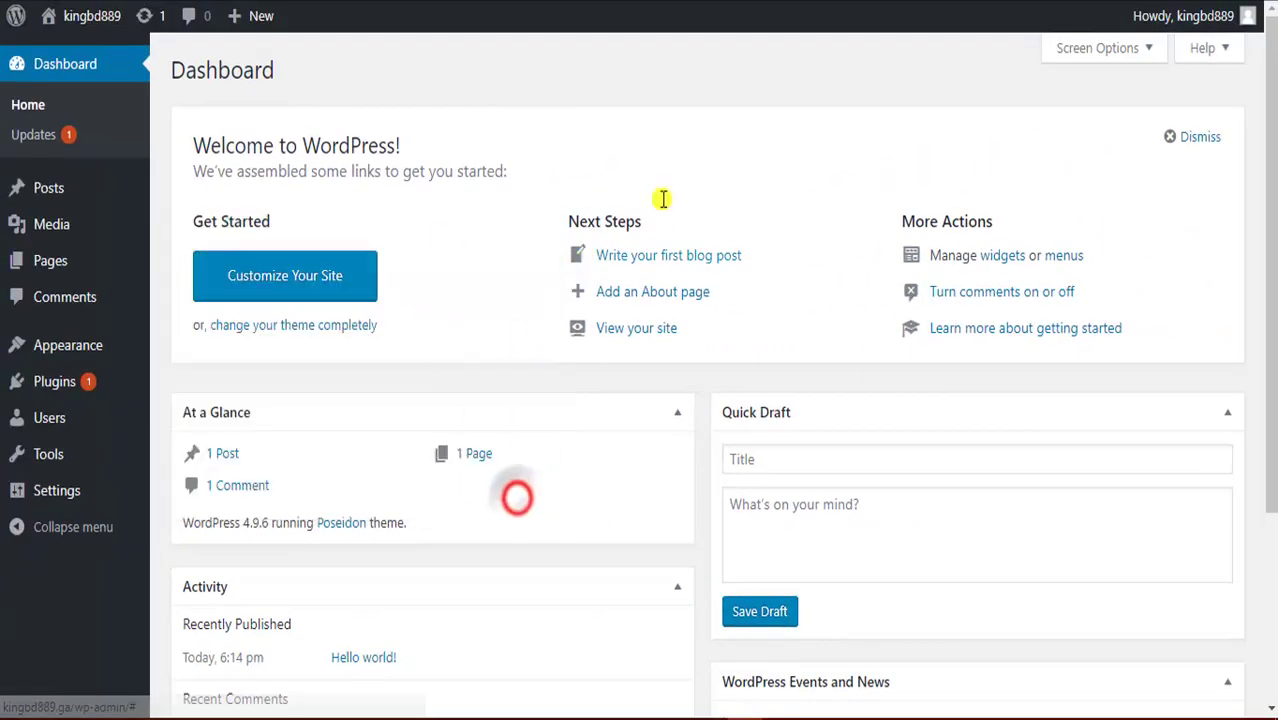
scroll(1272, 152, down, 3)
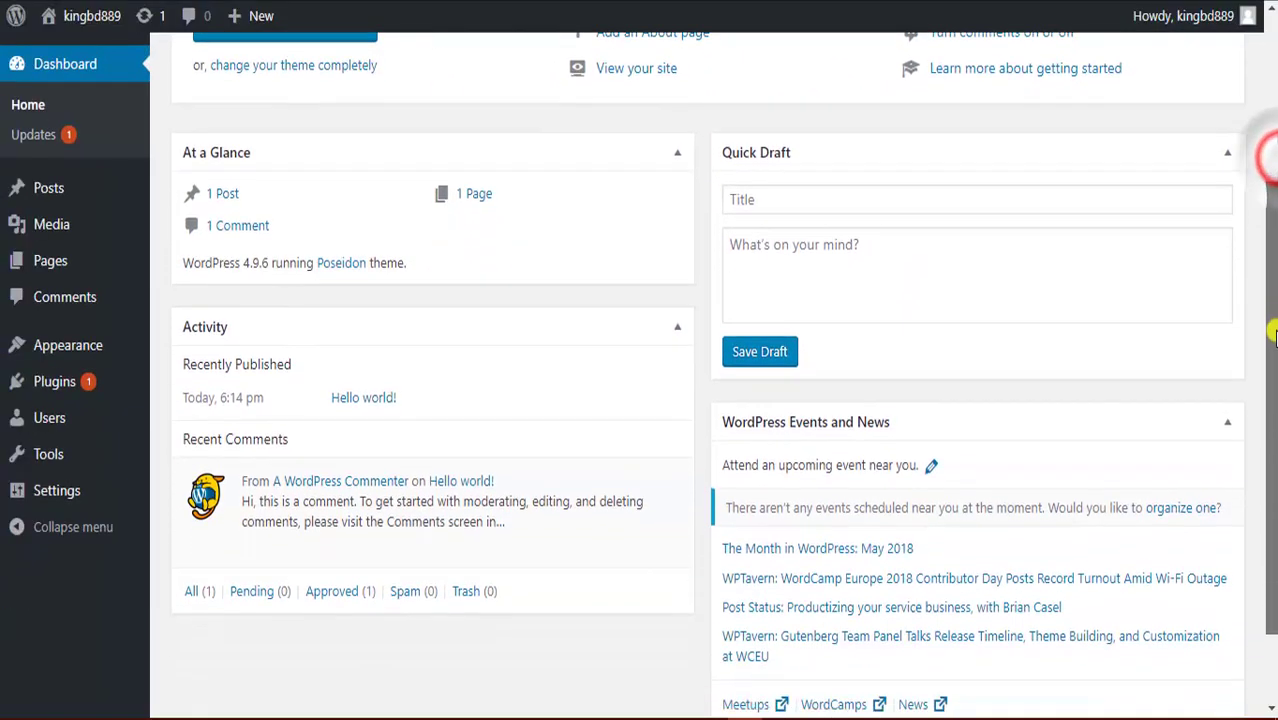
scroll(1272, 160, up, 3)
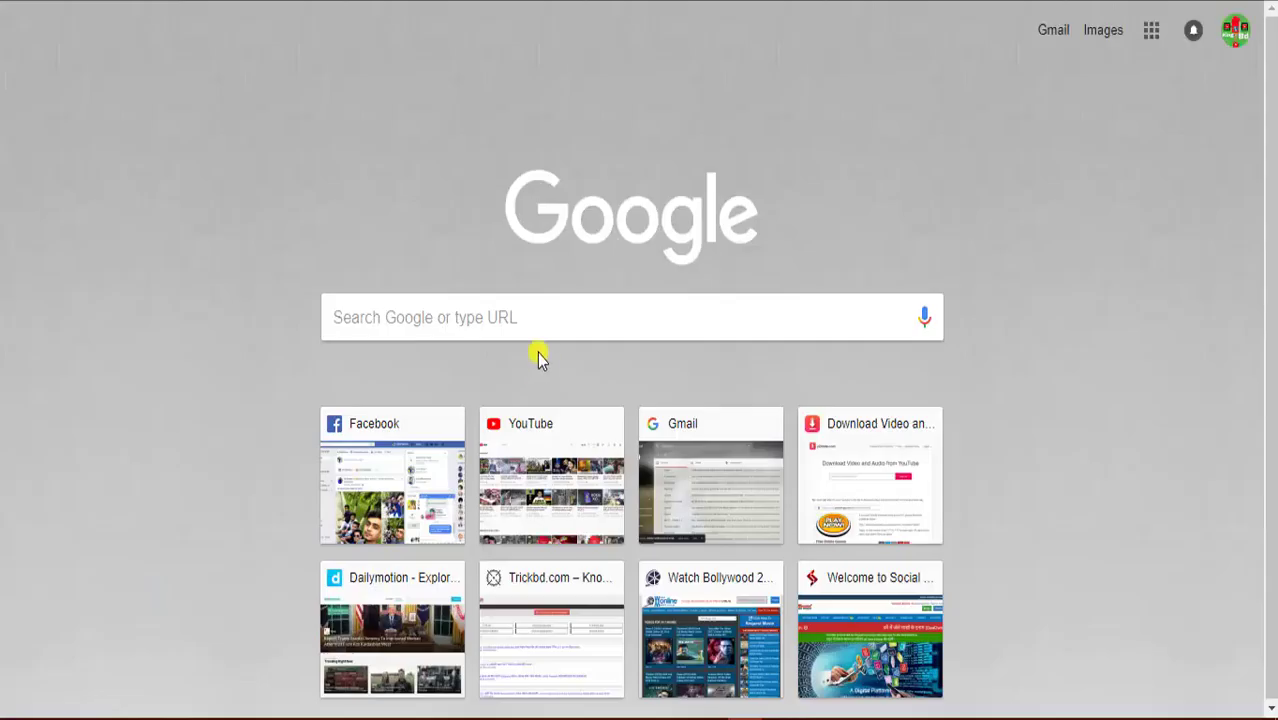
- Open Gmail and read the Softaculous 'New Installation of WordPress' email
click(713, 520)
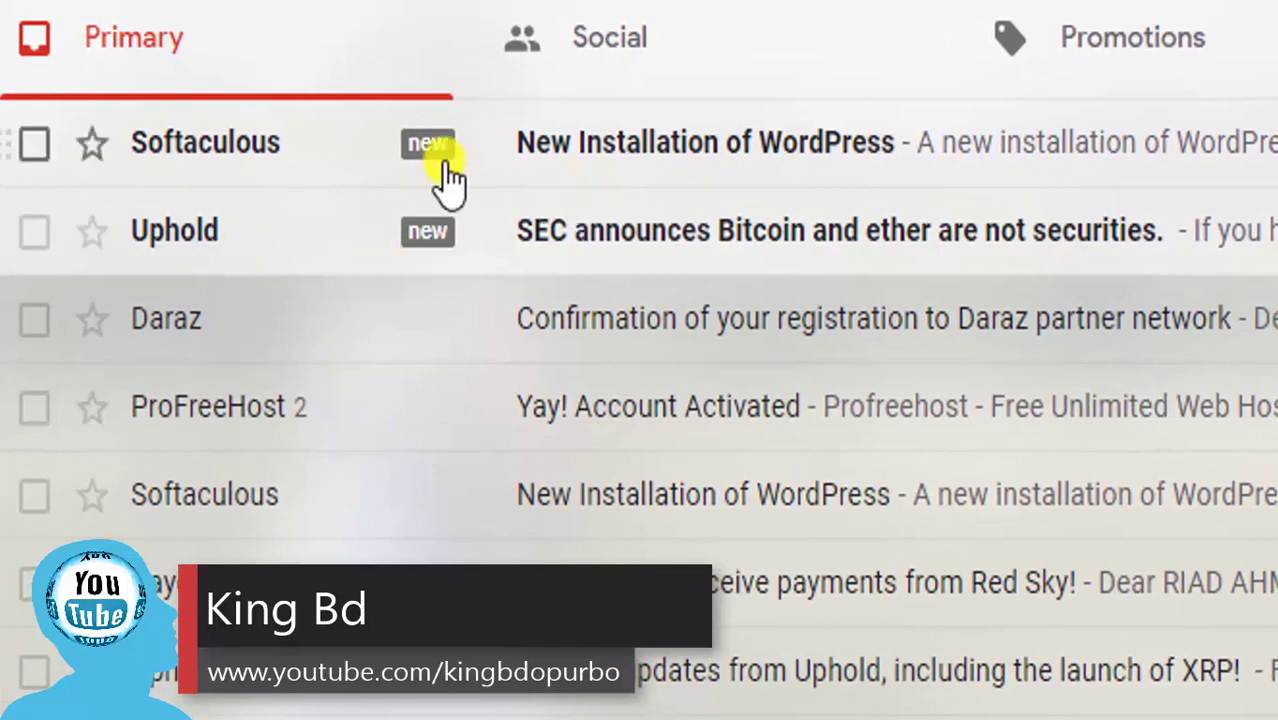
click(660, 170)
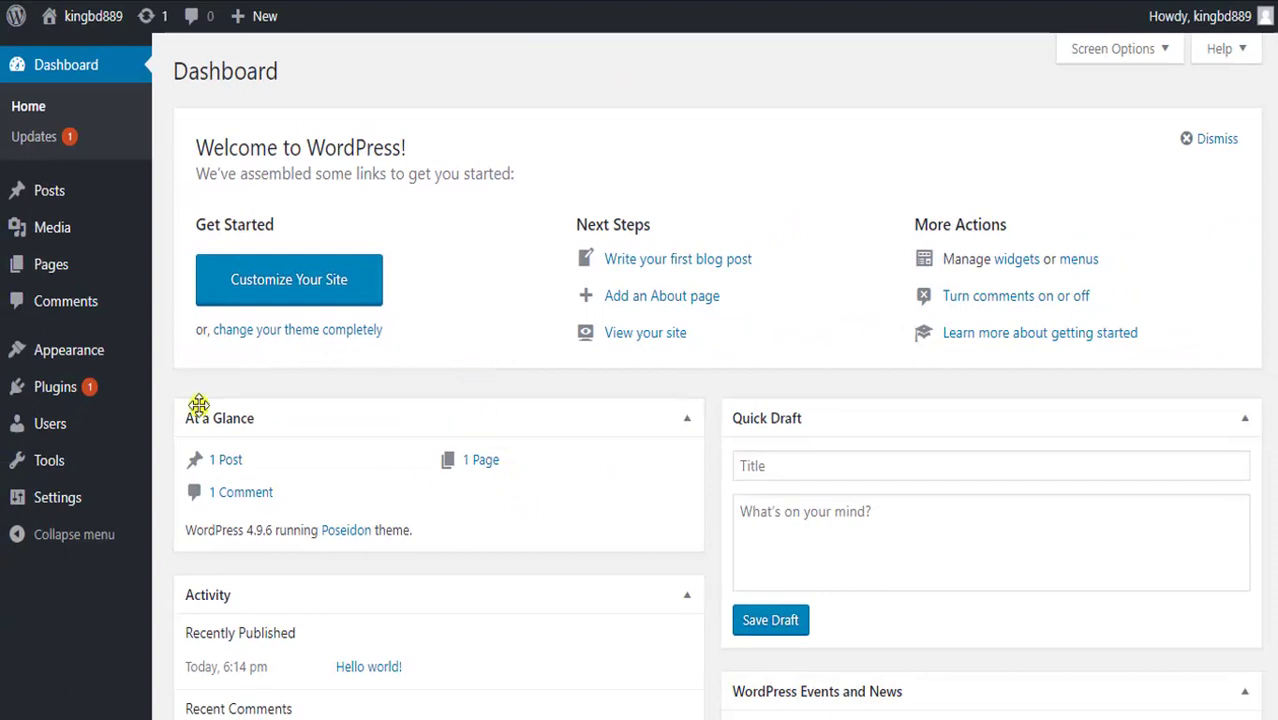
- Briefly view the Poseidon Customizer, then show the Posts list with 'Hello world!'
click(298, 282)
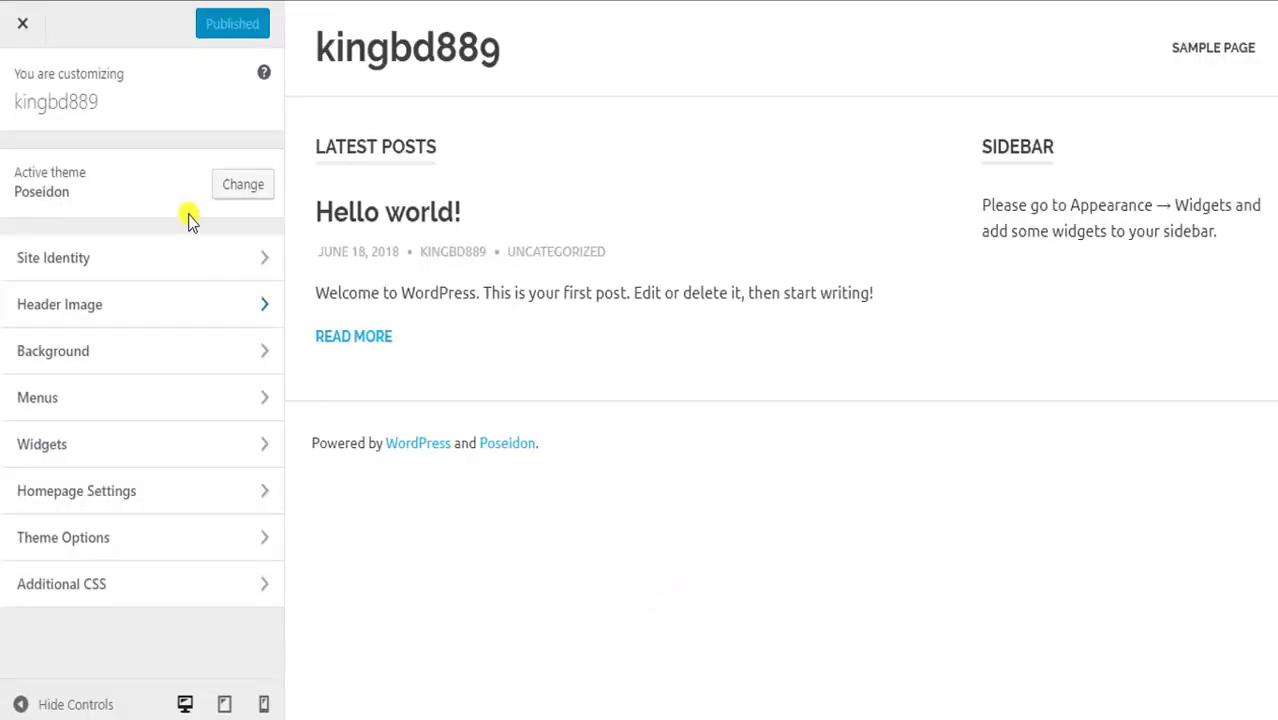
click(5, 27)
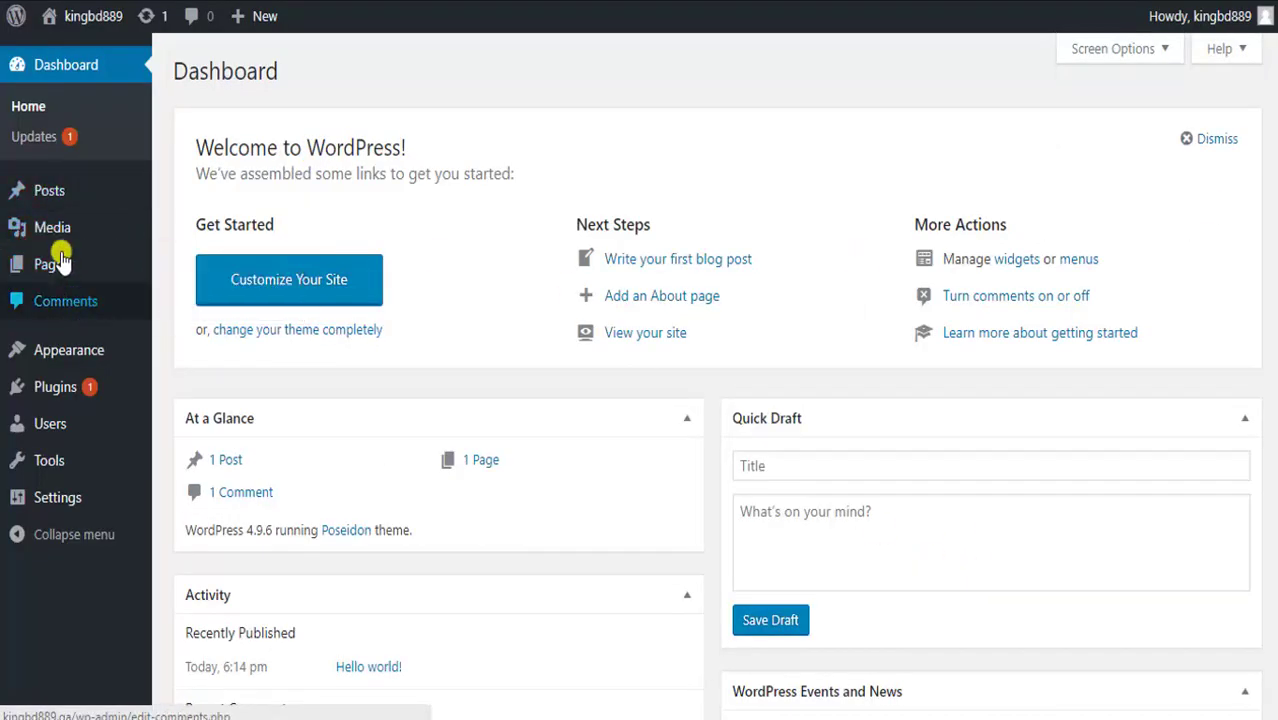
click(60, 192)
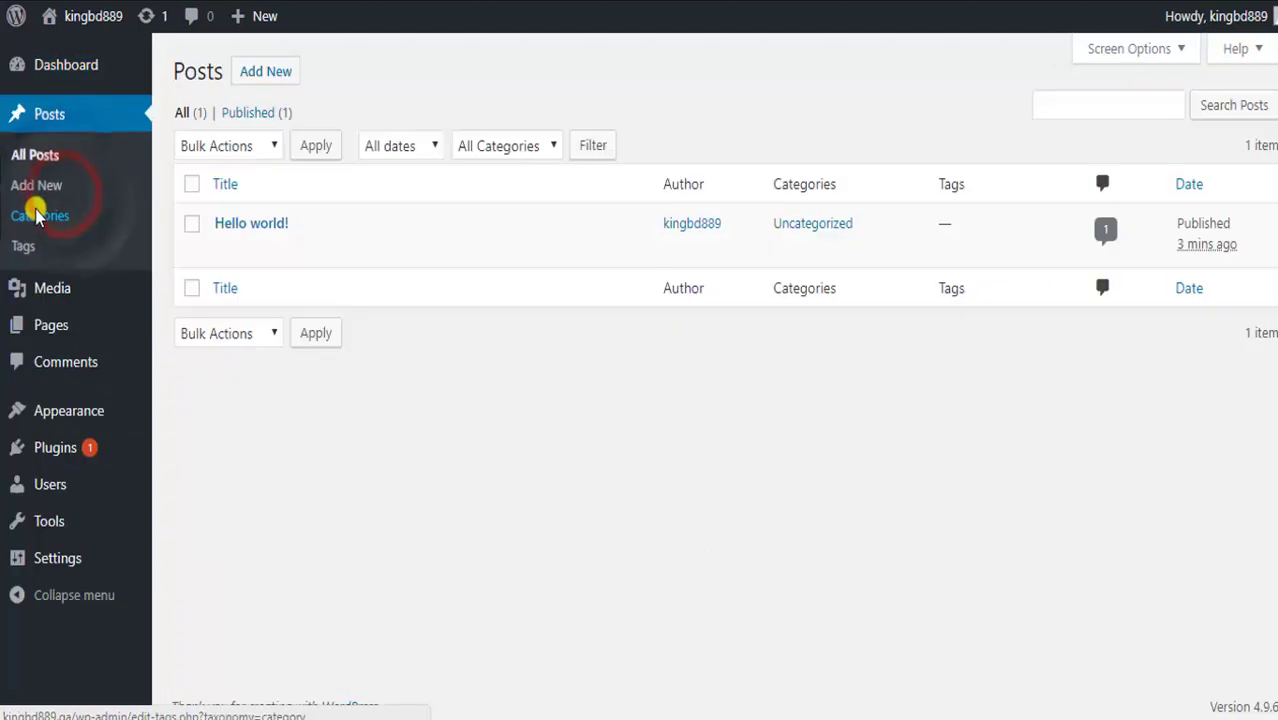
- Start a new post titled 'demo n' with body text 'llg'
click(276, 76)
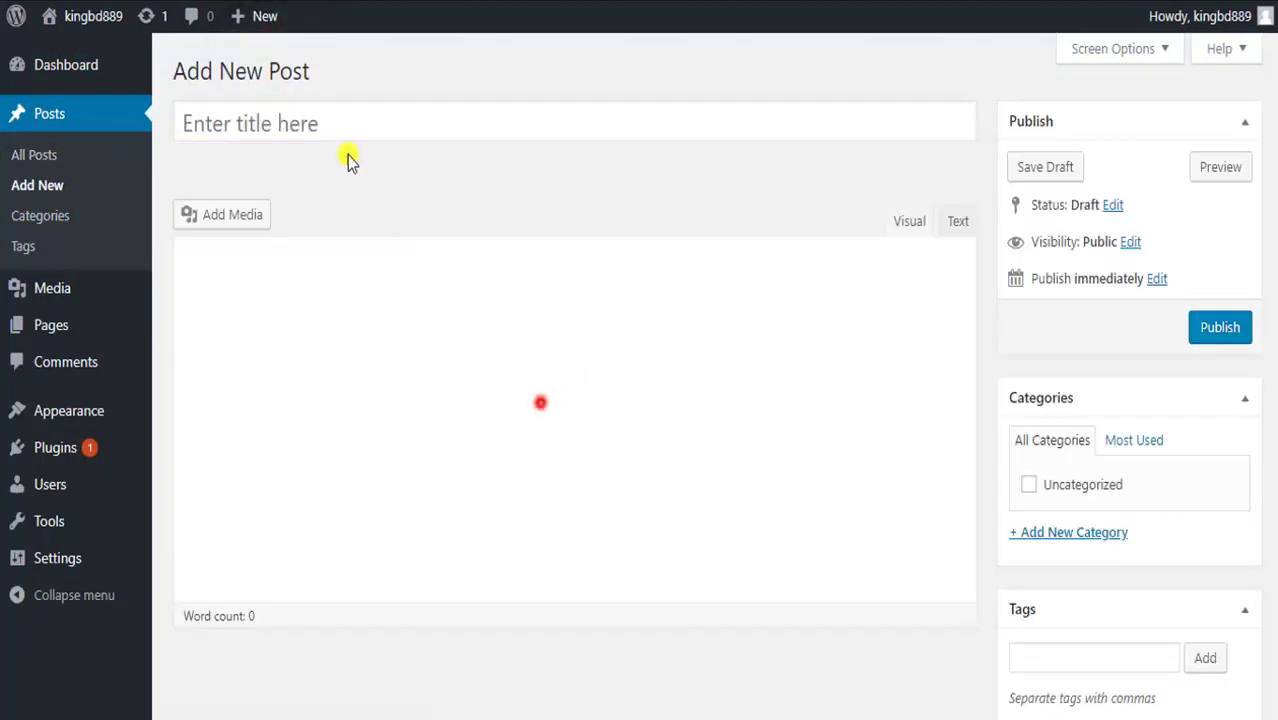
click(328, 134)
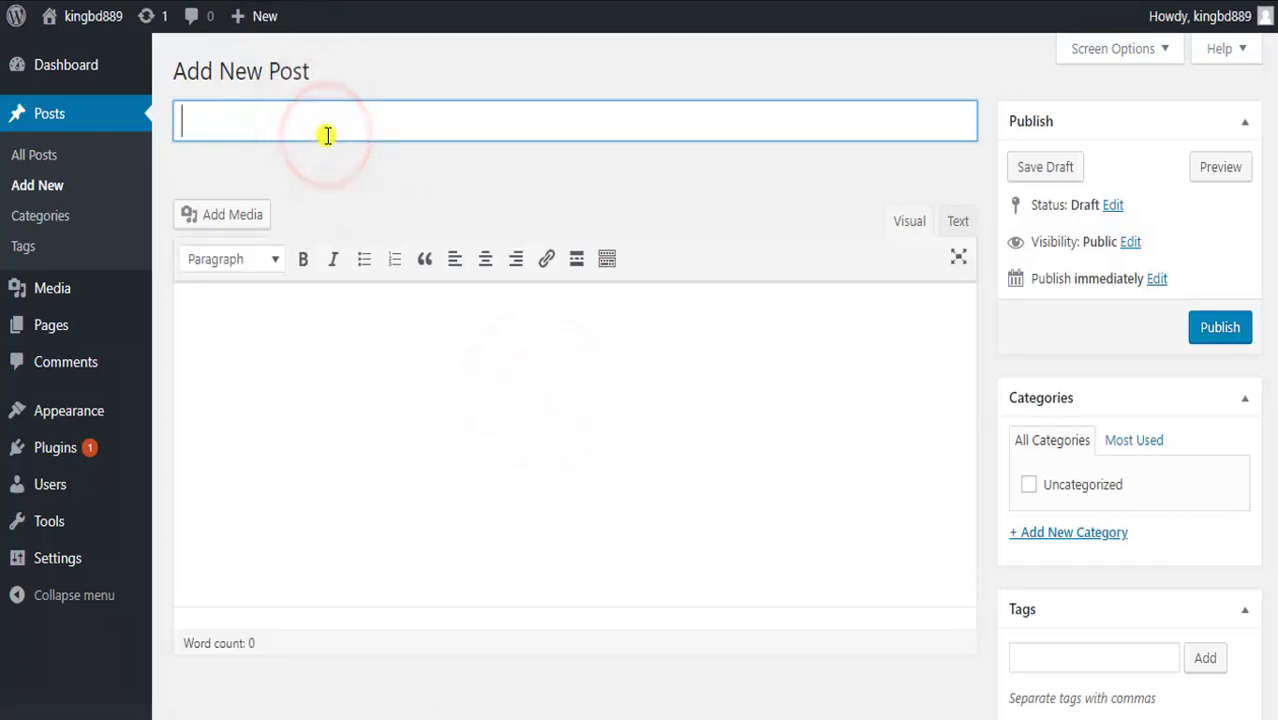
text(demo n)
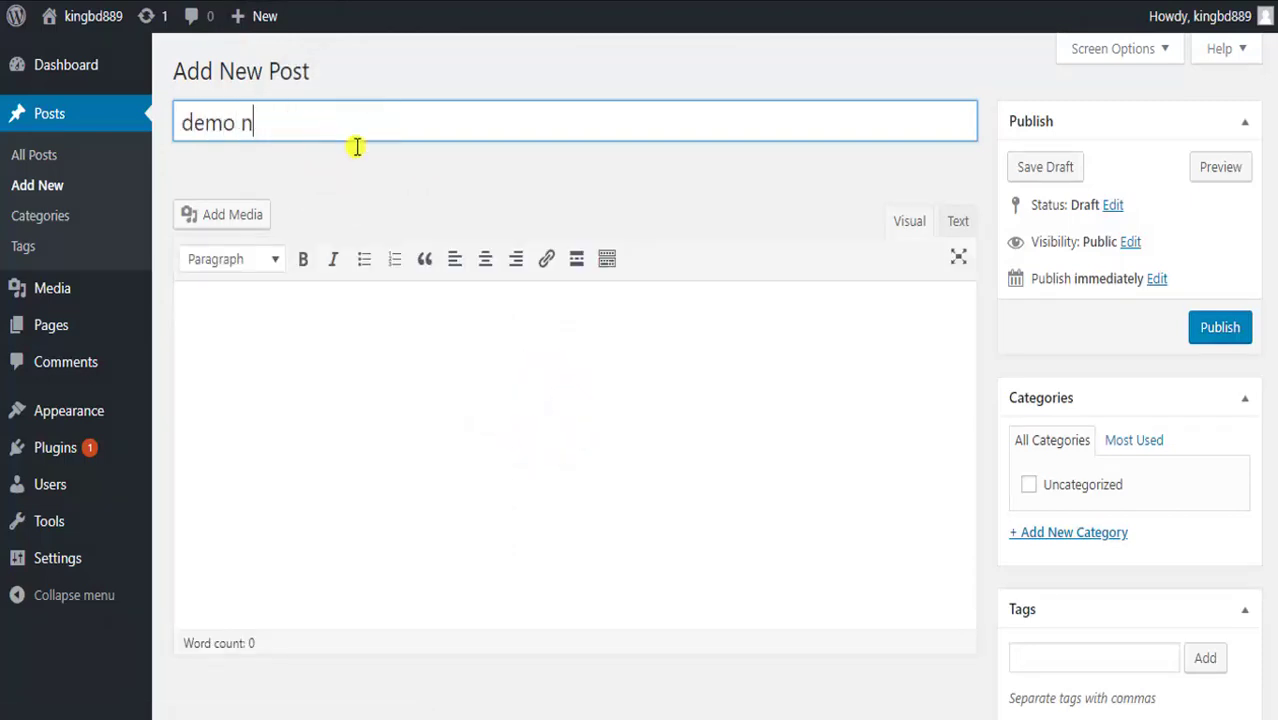
click(437, 401)
text(llg)
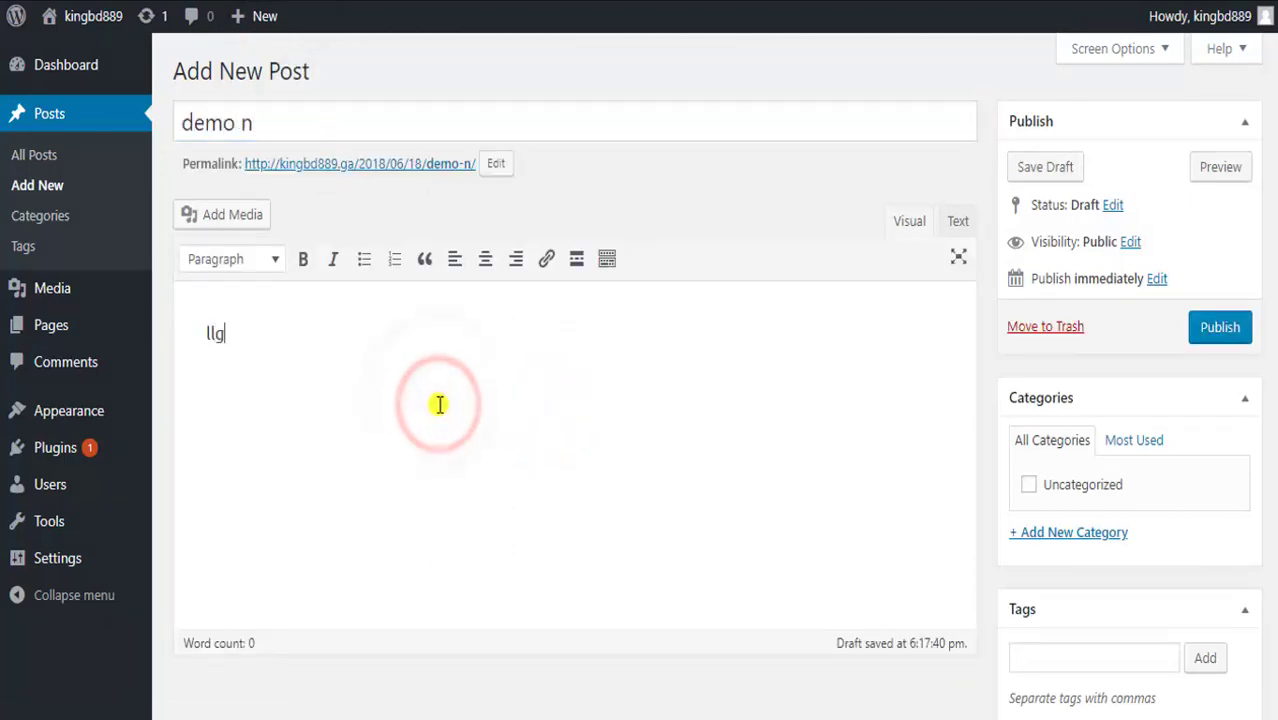